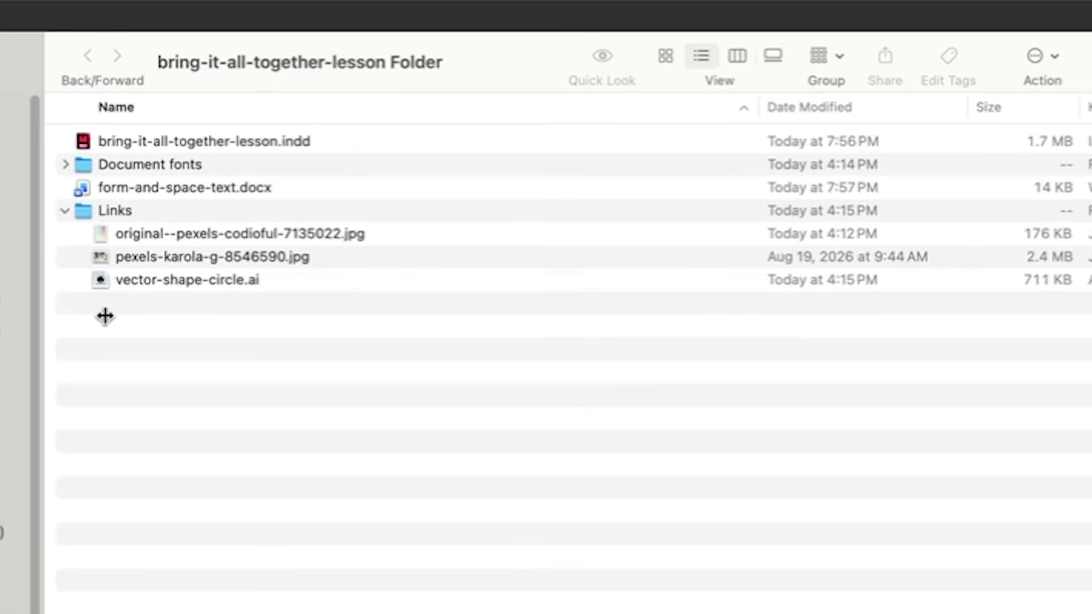
- Show the contents of the Document fonts folder and open bring-it-all-together-lesson.indd
{"action": "left_click", "coordinate": [66, 166]}
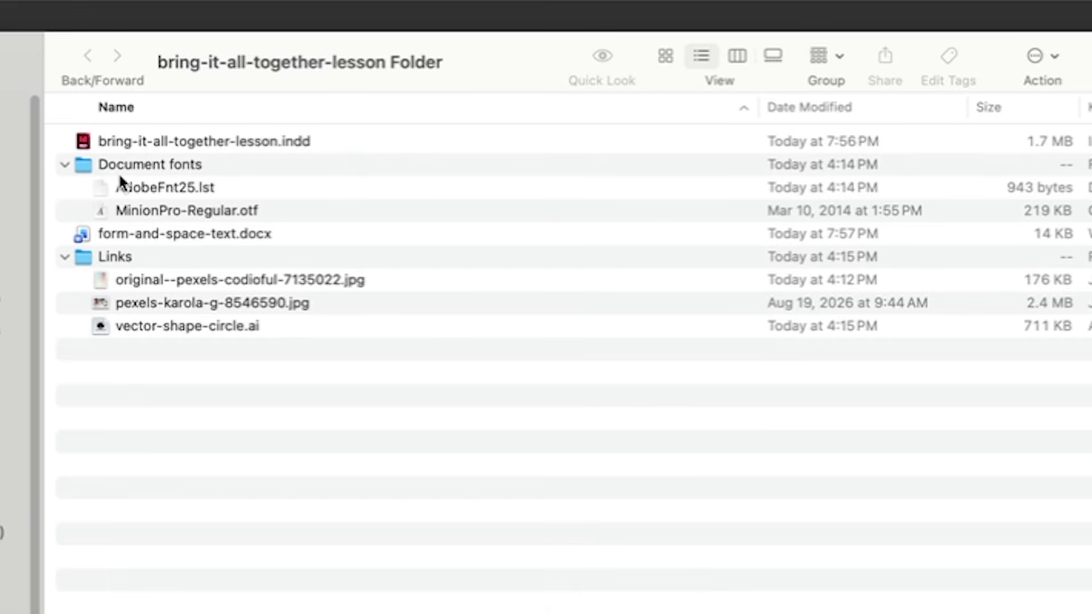
{"action": "double_click", "coordinate": [119, 141]}
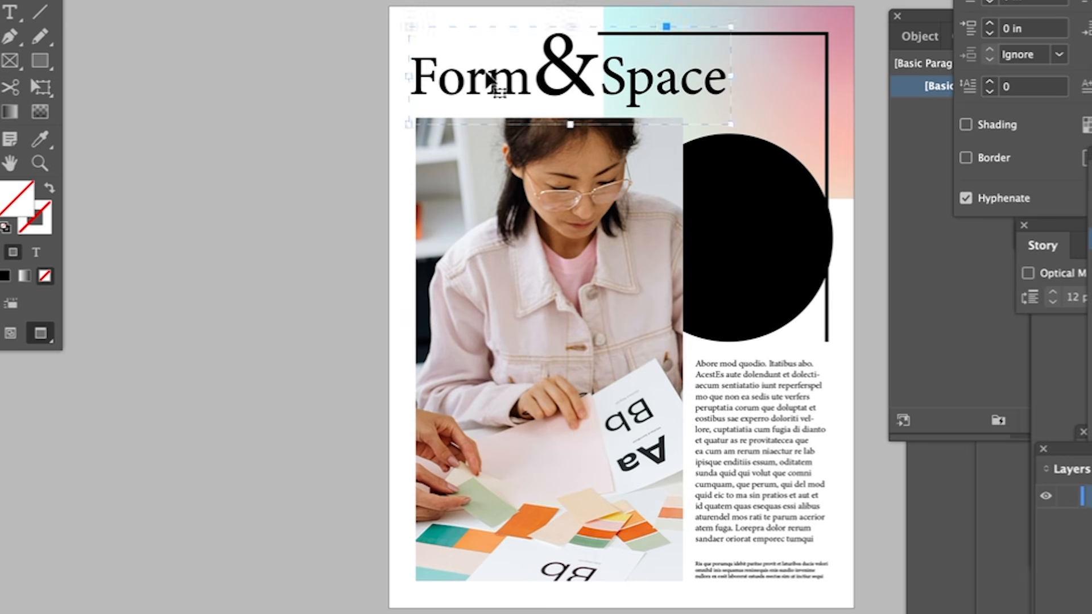
- Inspect the layout's title group, gradient background, black circle, body text and small caption text by selecting each in turn
{"action": "left_click", "coordinate": [493, 80]}
{"action": "left_click", "coordinate": [793, 99]}
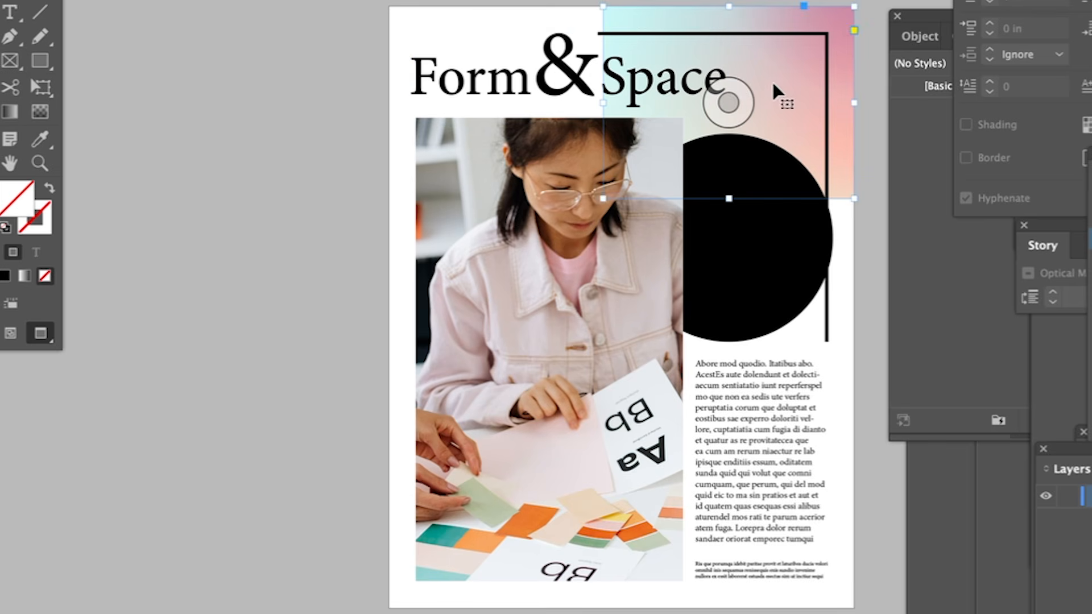
{"action": "left_click", "coordinate": [767, 203]}
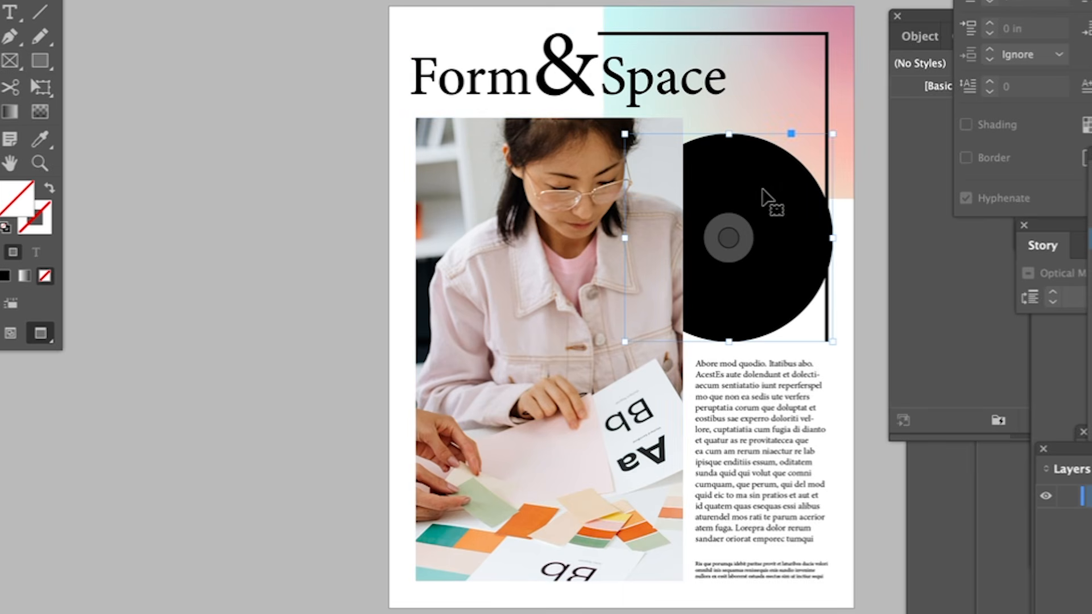
{"action": "left_click", "coordinate": [785, 455]}
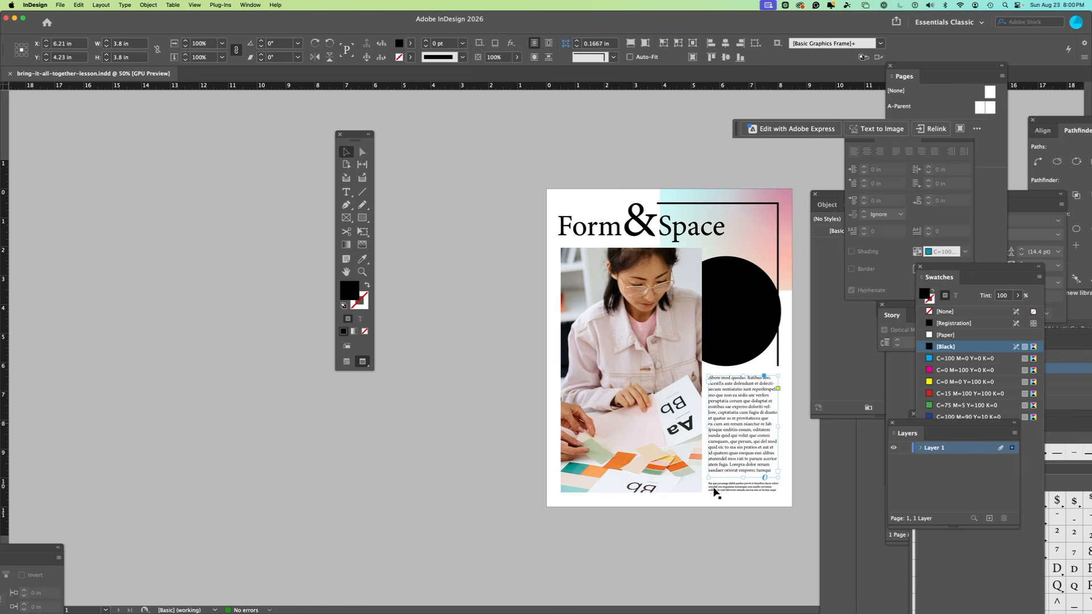
{"action": "left_click", "coordinate": [714, 491]}
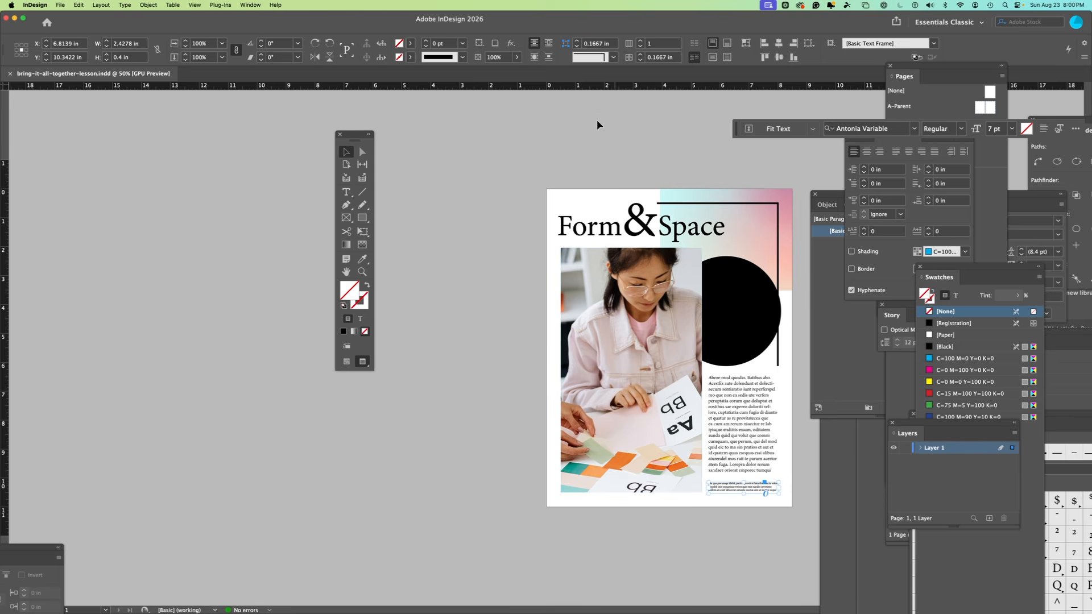
- Bring the Layers panel to the front and place it on the empty pasteboard beside the tools
{"action": "left_click", "coordinate": [250, 5]}
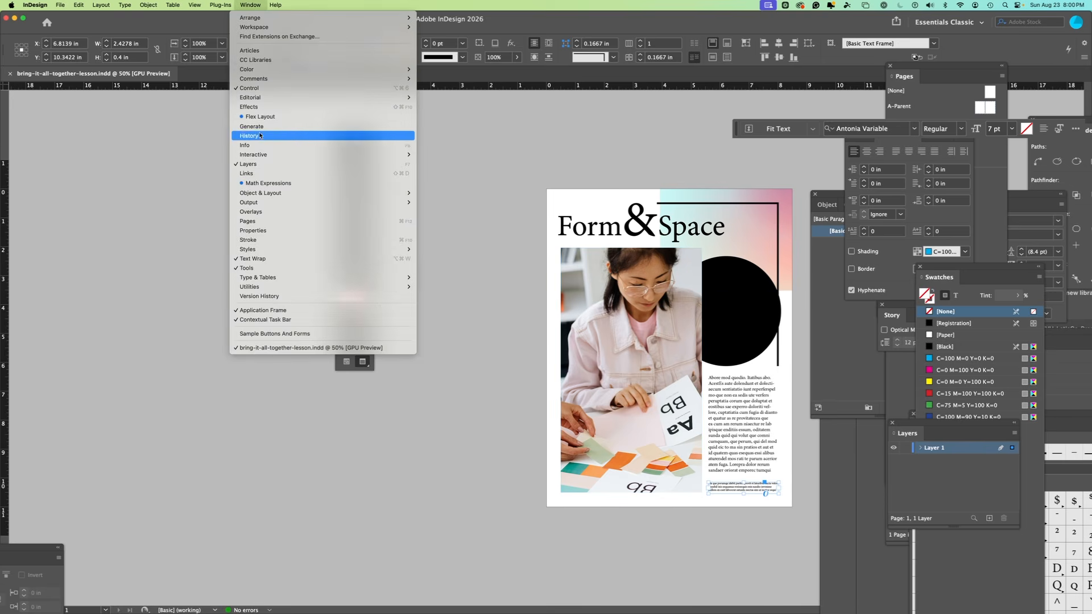
{"action": "left_click", "coordinate": [250, 162]}
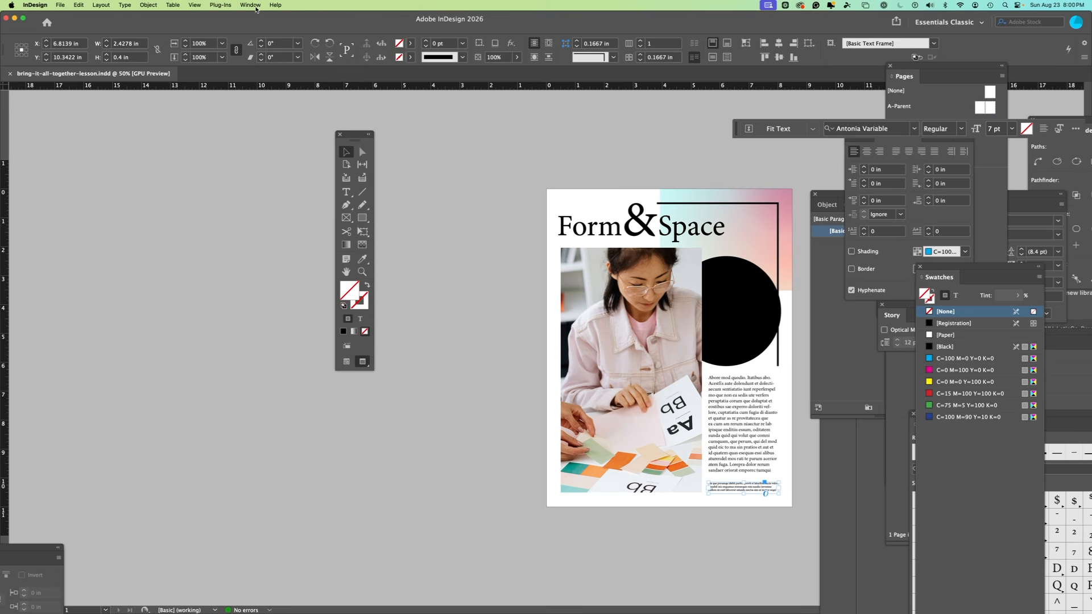
{"action": "left_click", "coordinate": [257, 8]}
{"action": "left_click", "coordinate": [251, 163]}
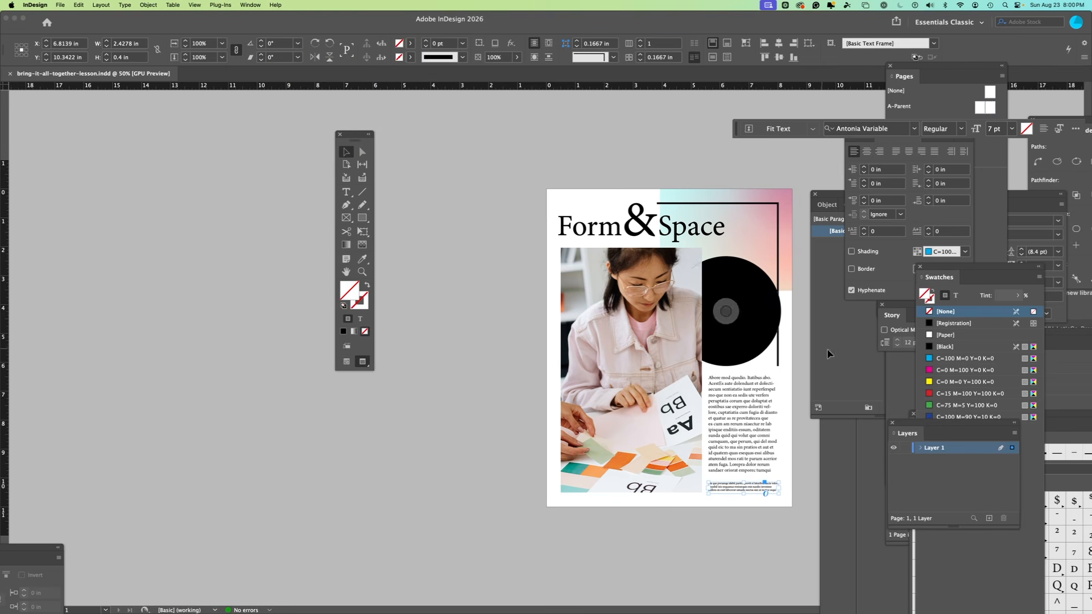
{"action": "left_click_drag", "start_coordinate": [918, 425], "coordinate": [418, 132]}
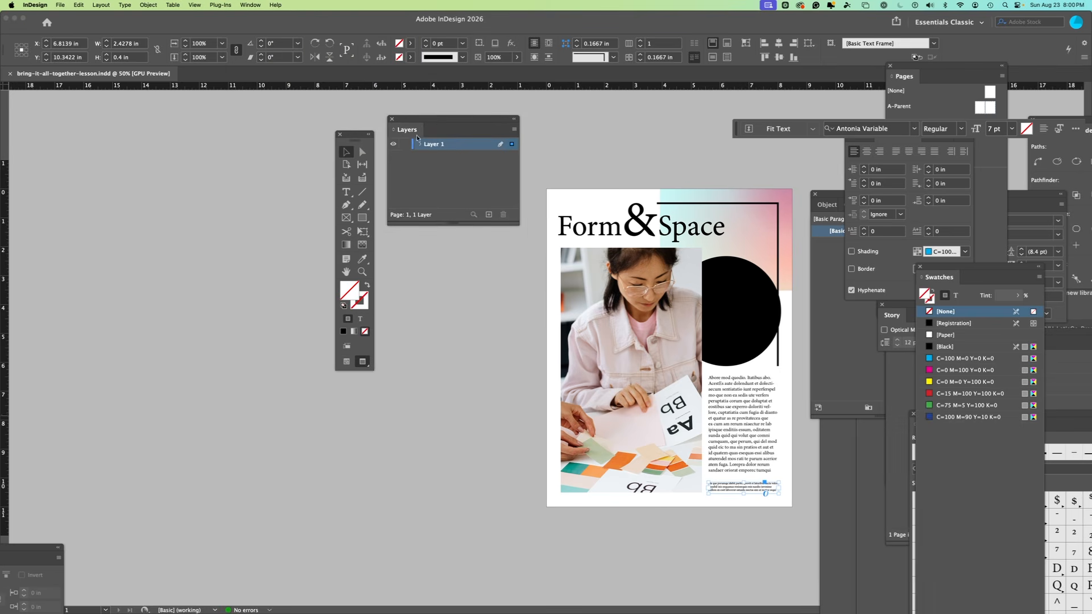
- Expand Layer 1 and its title group, and enlarge the Layers panel to list their objects
{"action": "left_click", "coordinate": [420, 146]}
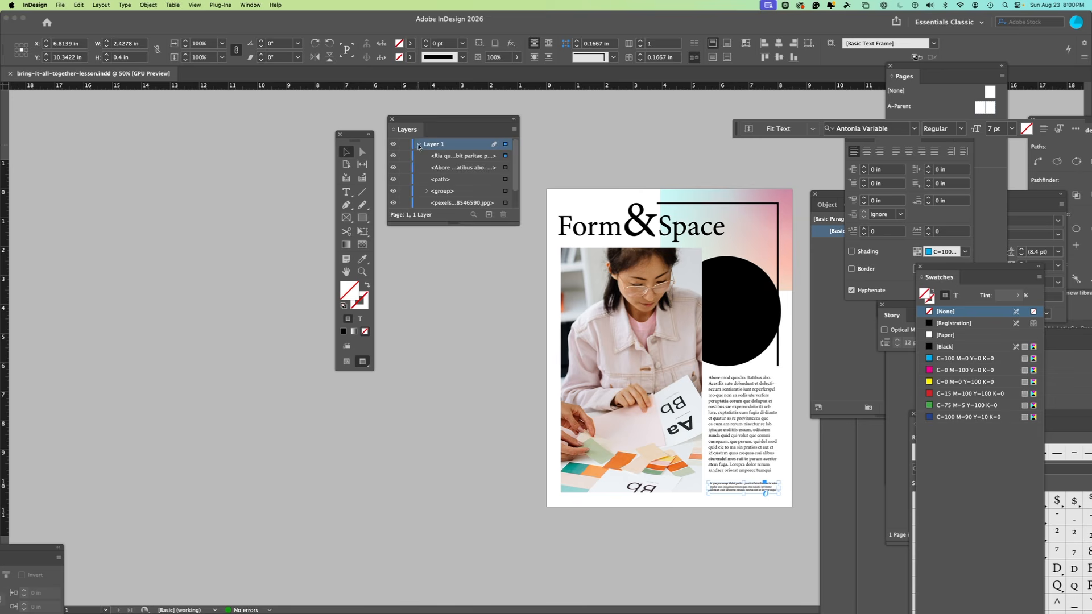
{"action": "left_click", "coordinate": [420, 145]}
{"action": "left_click", "coordinate": [421, 145]}
{"action": "left_click_drag", "start_coordinate": [517, 224], "coordinate": [545, 272]}
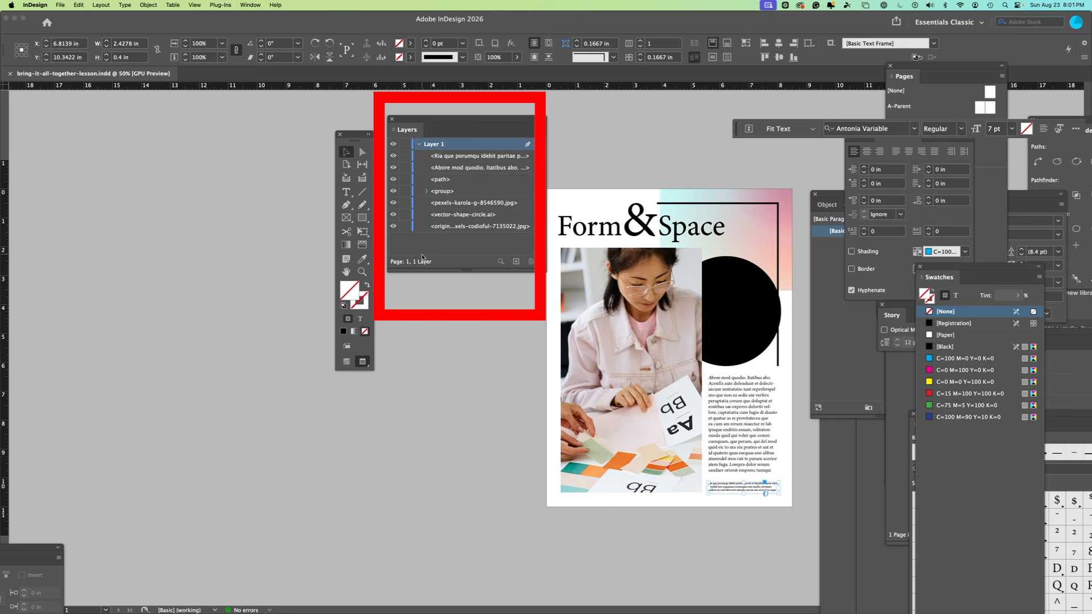
{"action": "left_click", "coordinate": [426, 191]}
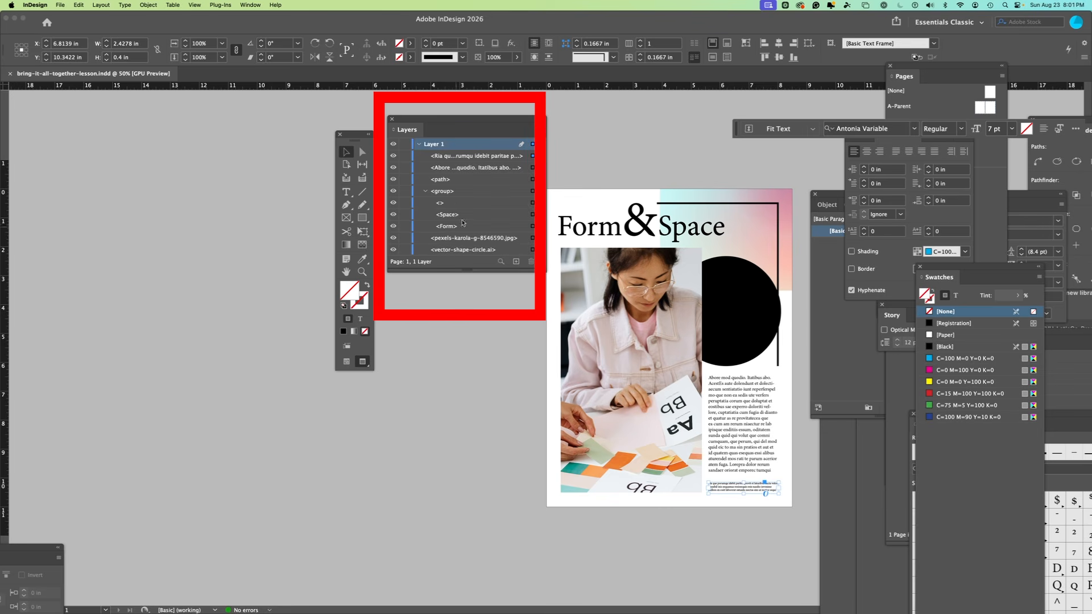
- Select the title group, the body text frame and the small caption frame in turn to examine how they are built
{"action": "left_click", "coordinate": [649, 231]}
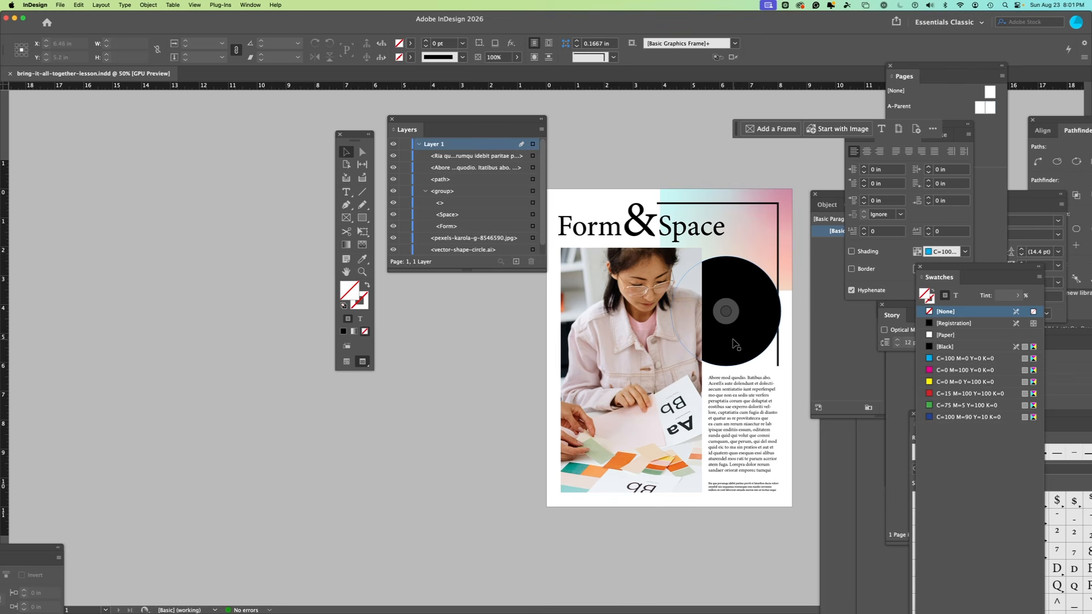
{"action": "left_click", "coordinate": [645, 228]}
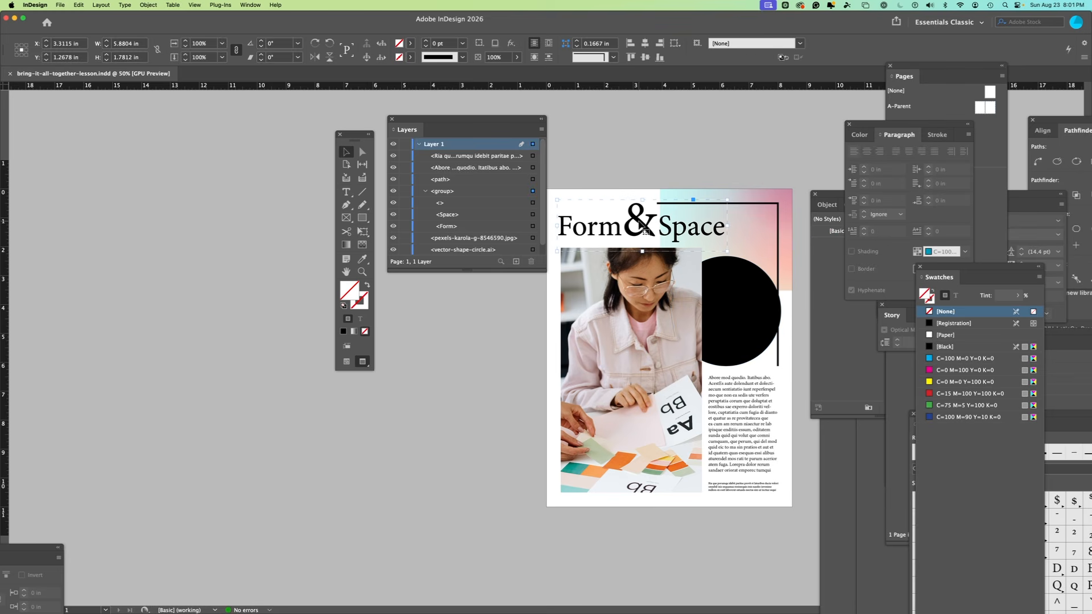
{"action": "left_click", "coordinate": [746, 407]}
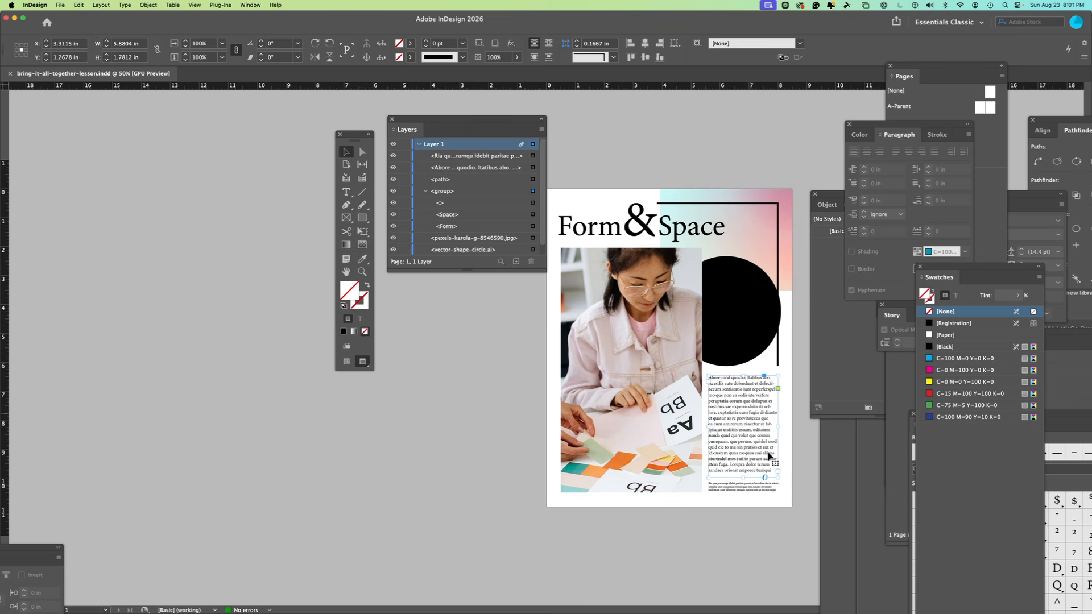
{"action": "left_click", "coordinate": [757, 487]}
- Display the Links panel over the pasteboard and select the linked file original--pexels-codioful-7135022.jpg
{"action": "left_click", "coordinate": [255, 6]}
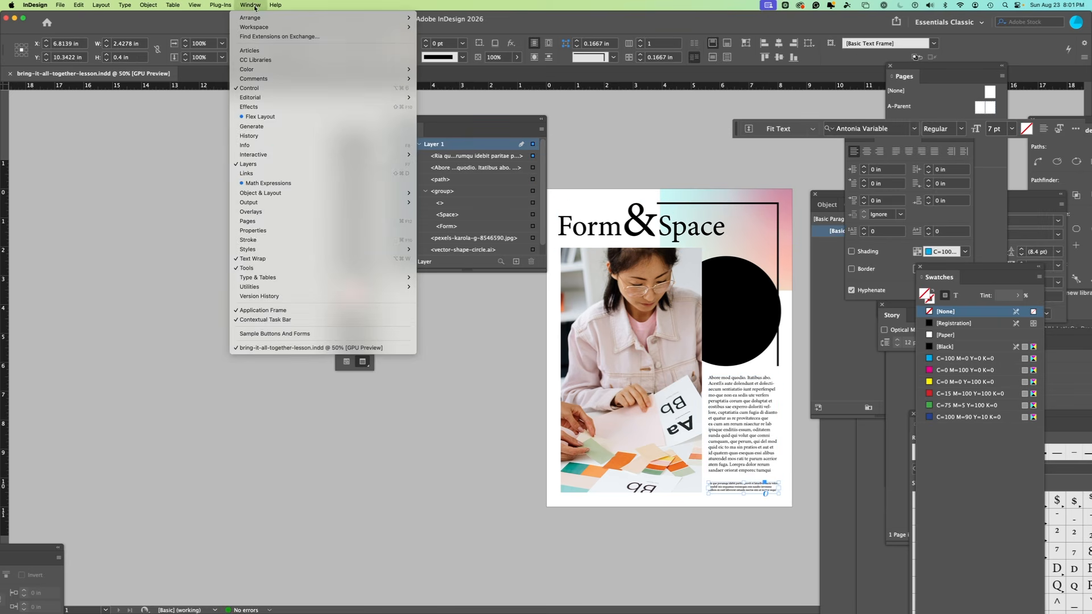
{"action": "left_click", "coordinate": [259, 173]}
{"action": "left_click_drag", "start_coordinate": [913, 335], "coordinate": [109, 136]}
{"action": "left_click", "coordinate": [107, 171]}
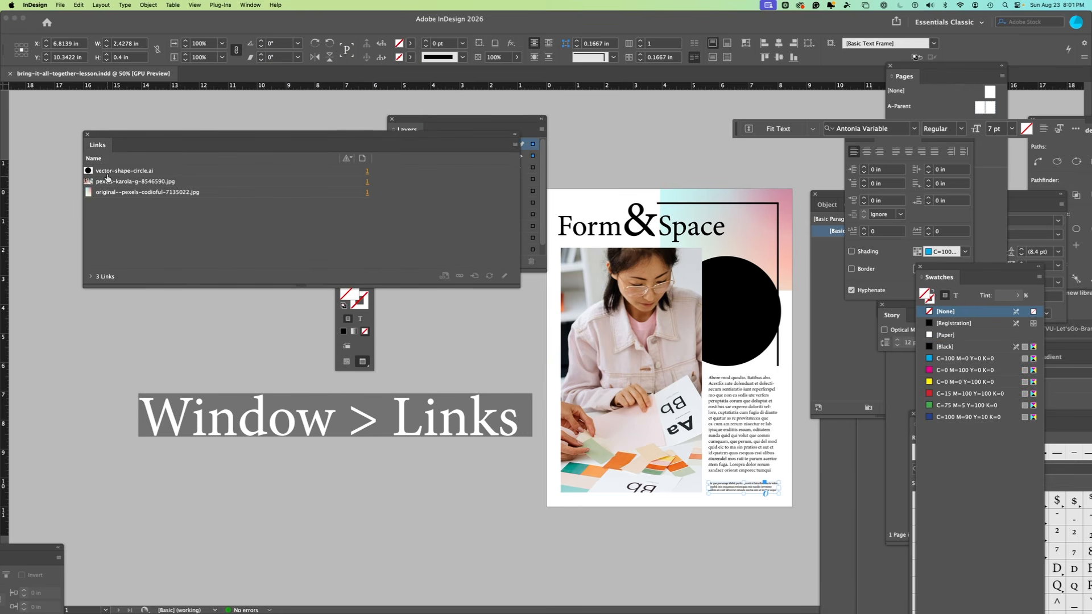
{"action": "left_click", "coordinate": [108, 182]}
{"action": "left_click", "coordinate": [111, 193]}
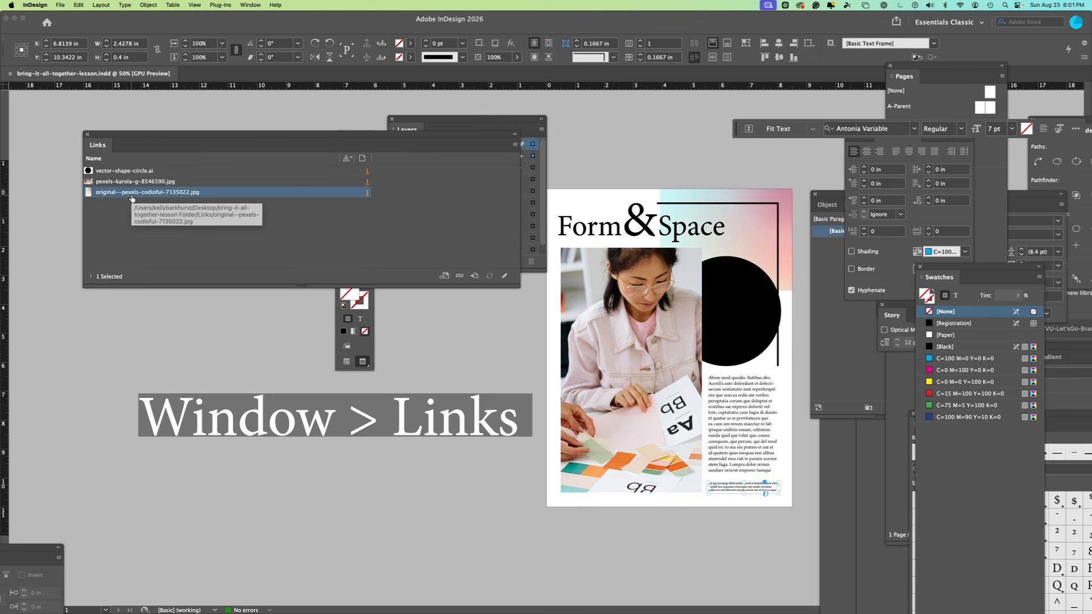
- Open the original file of the selected gradient image for editing in Photoshop
{"action": "left_click", "coordinate": [515, 146]}
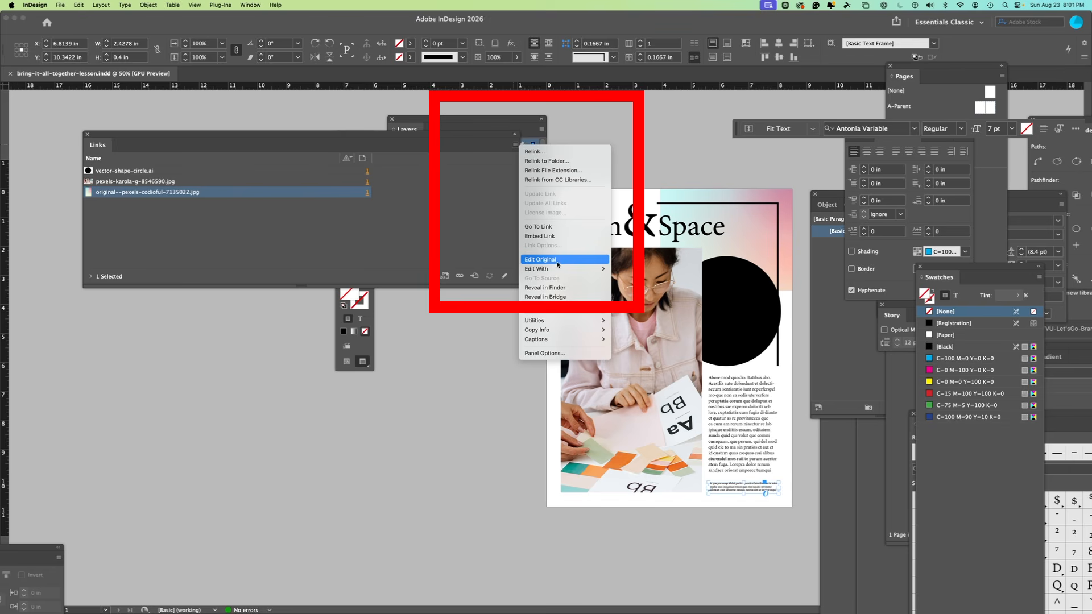
{"action": "mouse_move", "coordinate": [545, 273]}
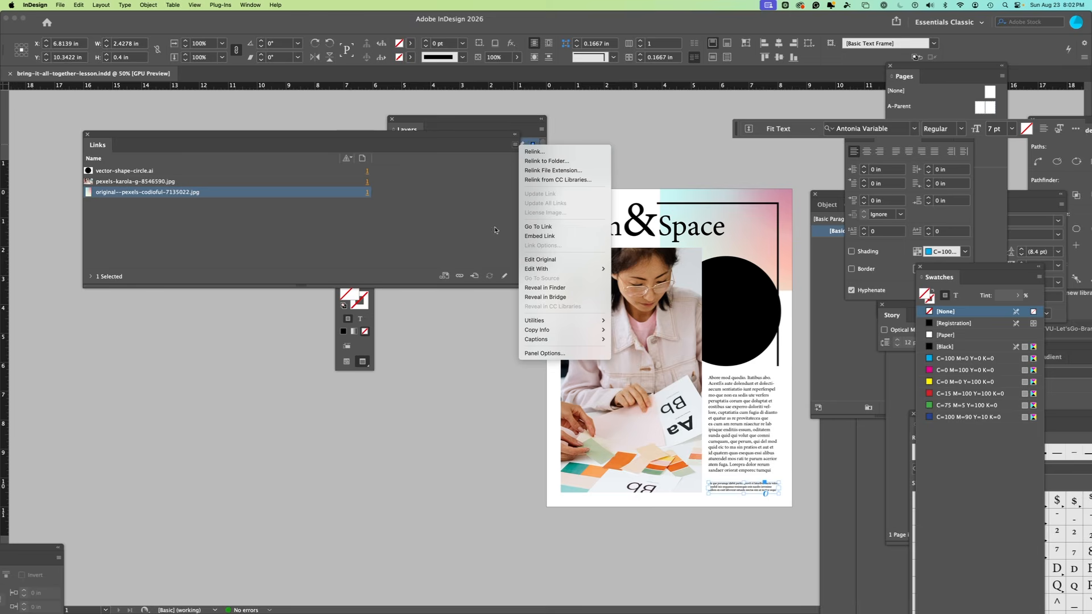
{"action": "left_click", "coordinate": [546, 264]}
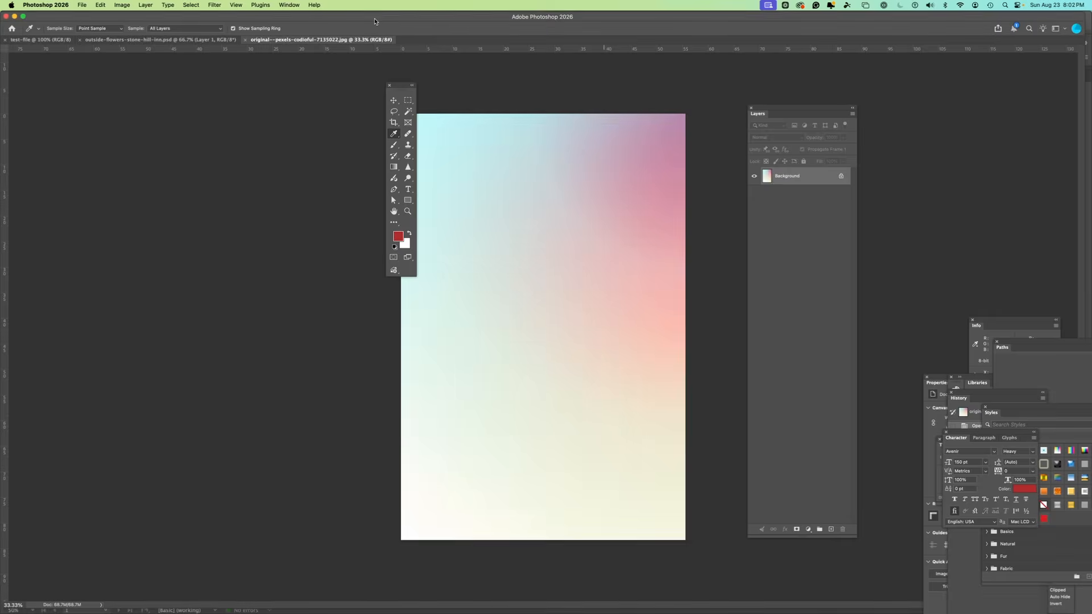
- Add grain to the gradient image with the Camera Raw Filter and apply it
{"action": "left_click_drag", "start_coordinate": [394, 88], "coordinate": [285, 103]}
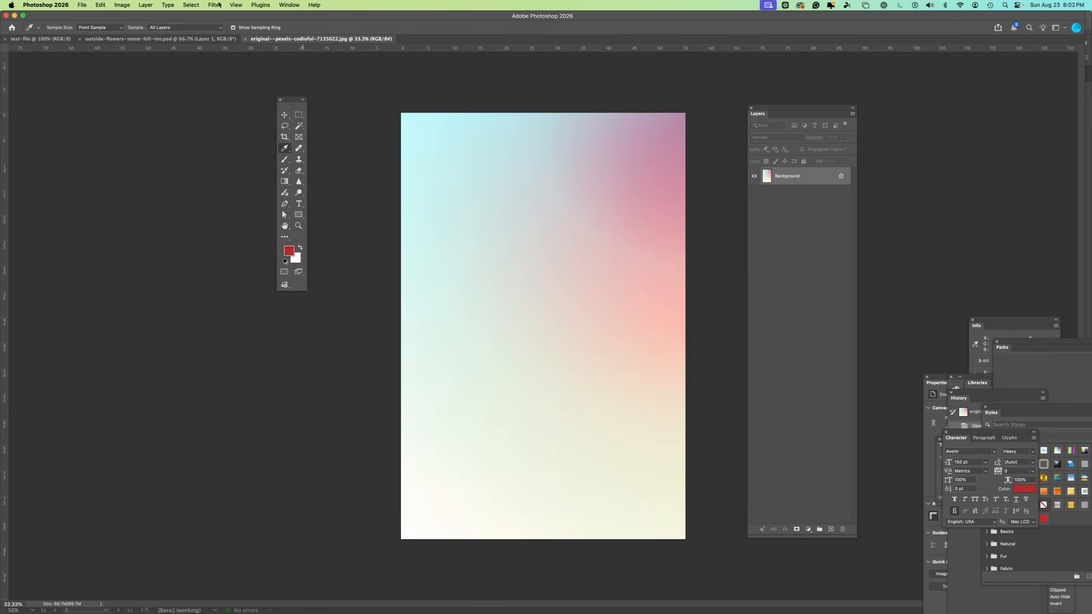
{"action": "left_click", "coordinate": [215, 6]}
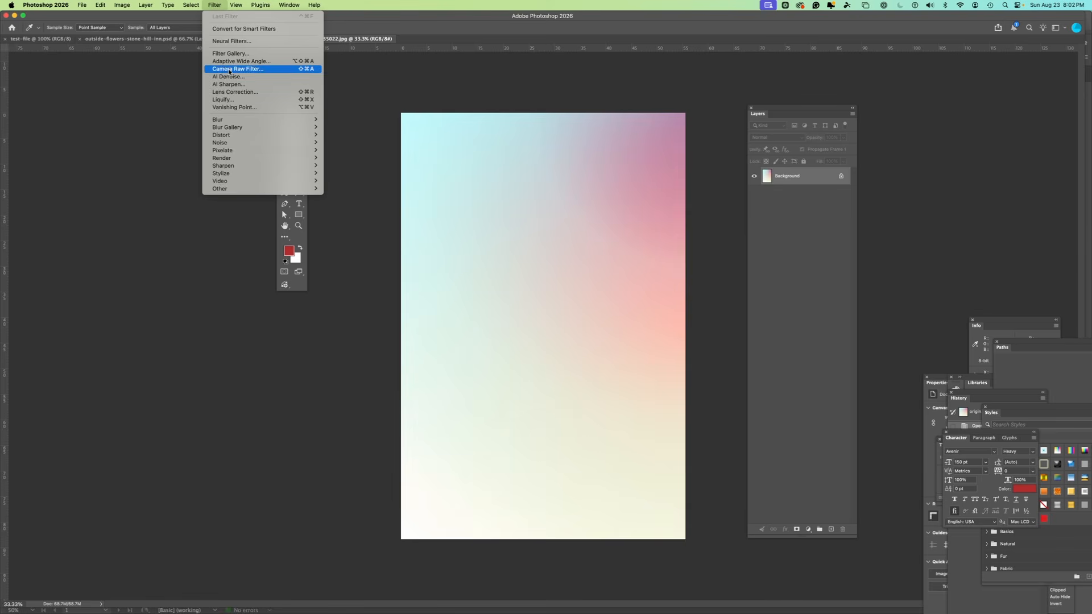
{"action": "left_click", "coordinate": [230, 69]}
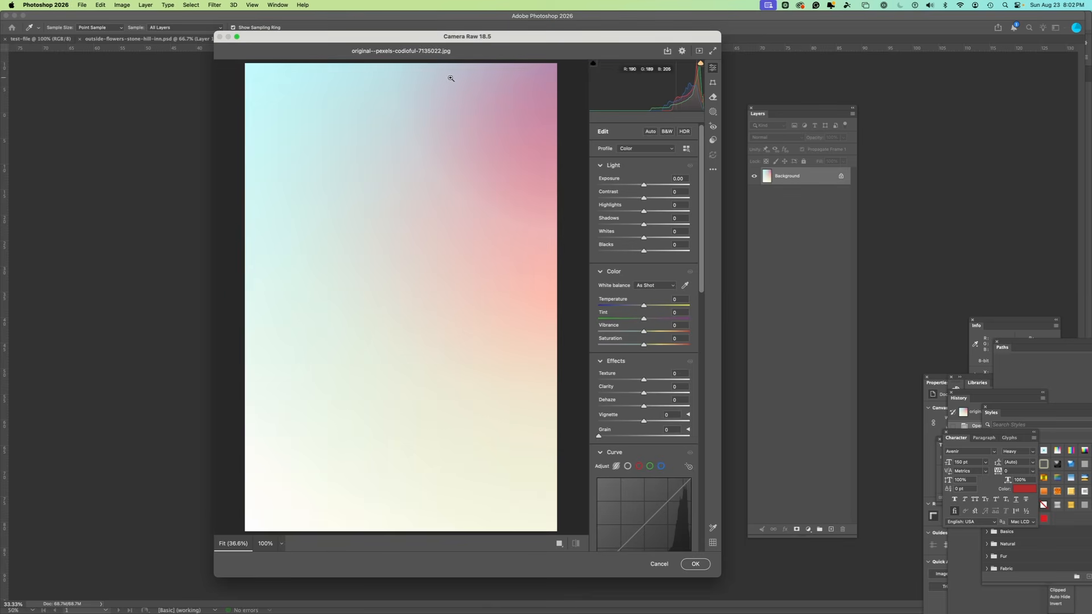
{"action": "left_click_drag", "start_coordinate": [700, 285], "coordinate": [704, 260]}
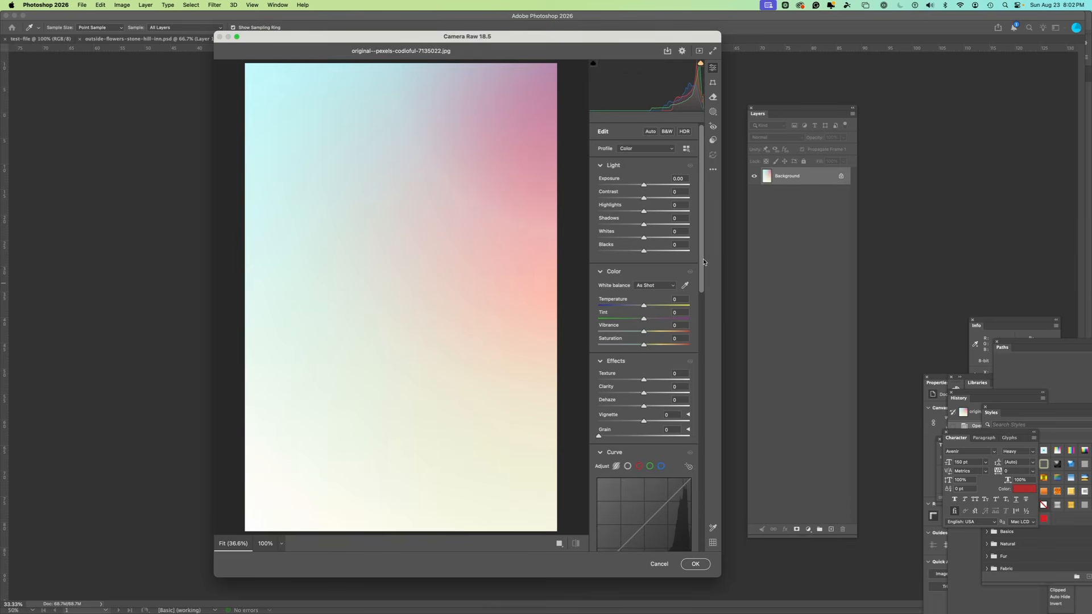
{"action": "left_click", "coordinate": [601, 166]}
{"action": "left_click", "coordinate": [601, 183]}
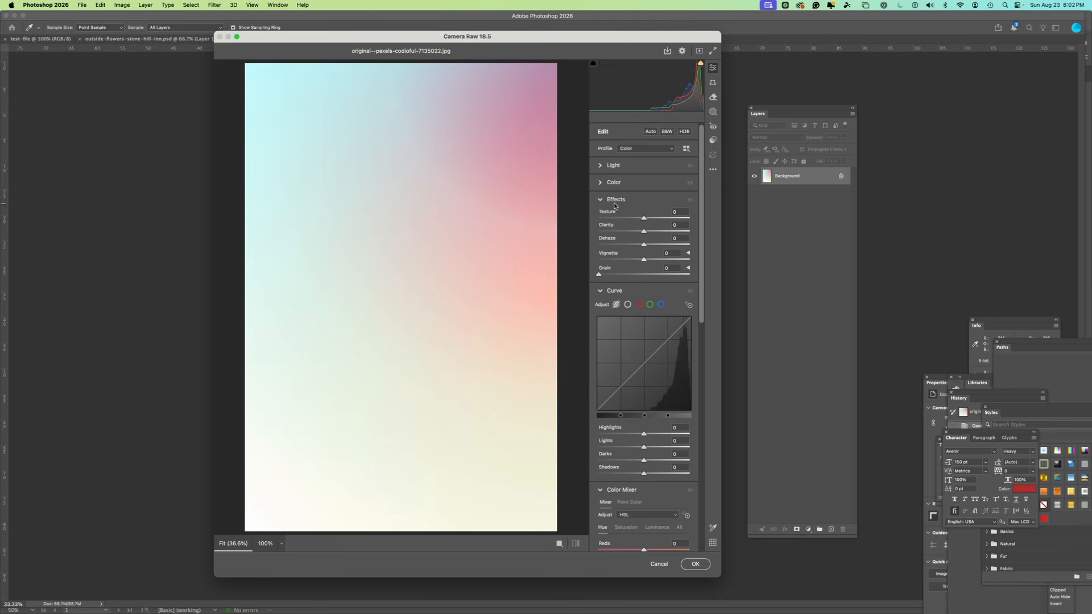
{"action": "left_click_drag", "start_coordinate": [599, 275], "coordinate": [615, 274]}
{"action": "left_click_drag", "start_coordinate": [638, 276], "coordinate": [697, 277]}
{"action": "left_click", "coordinate": [697, 566]}
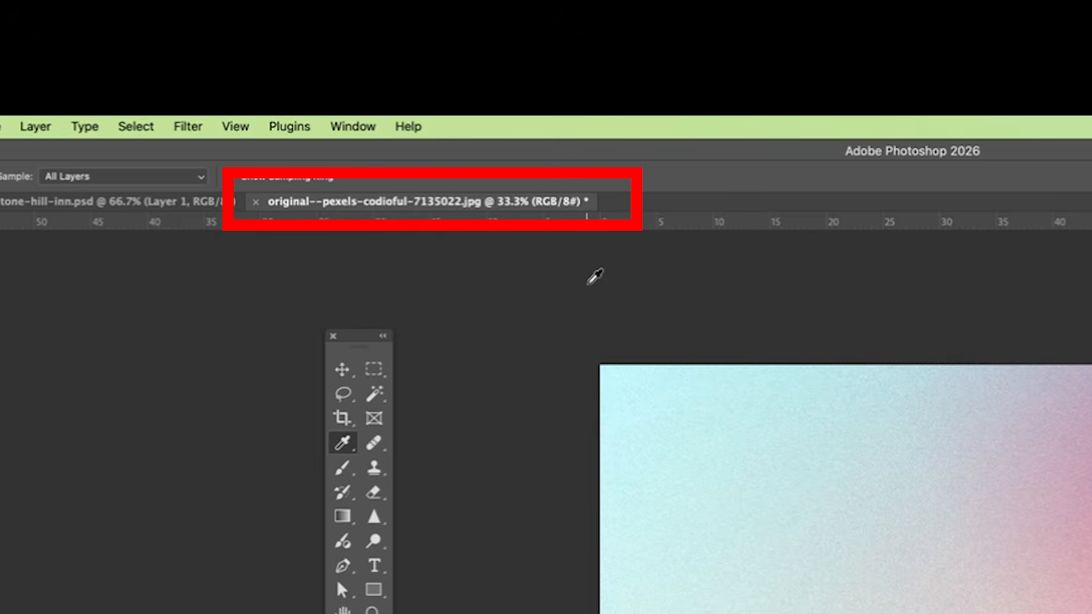
- Save the edited gradient image over the original JPEG at maximum quality with the Baseline ("Standard") format
{"action": "left_click", "coordinate": [0, 126]}
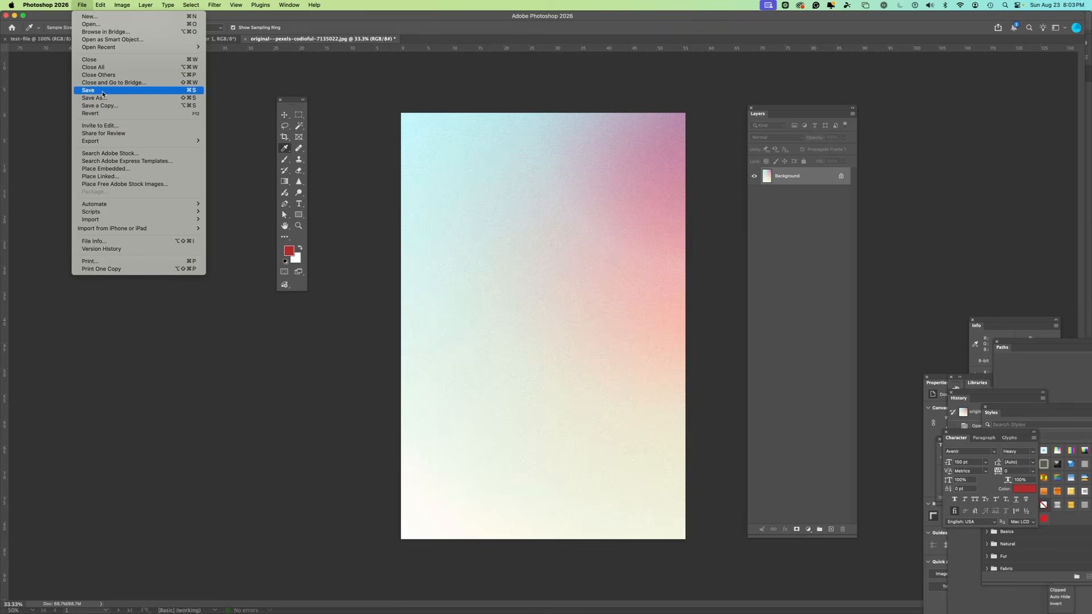
{"action": "left_click", "coordinate": [102, 93]}
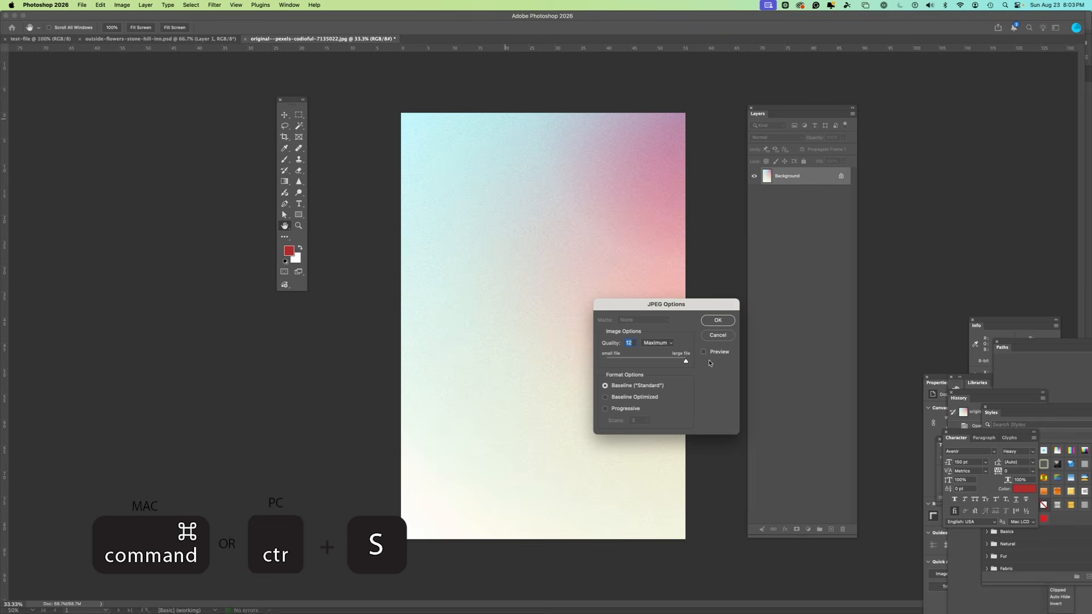
{"action": "left_click", "coordinate": [718, 322]}
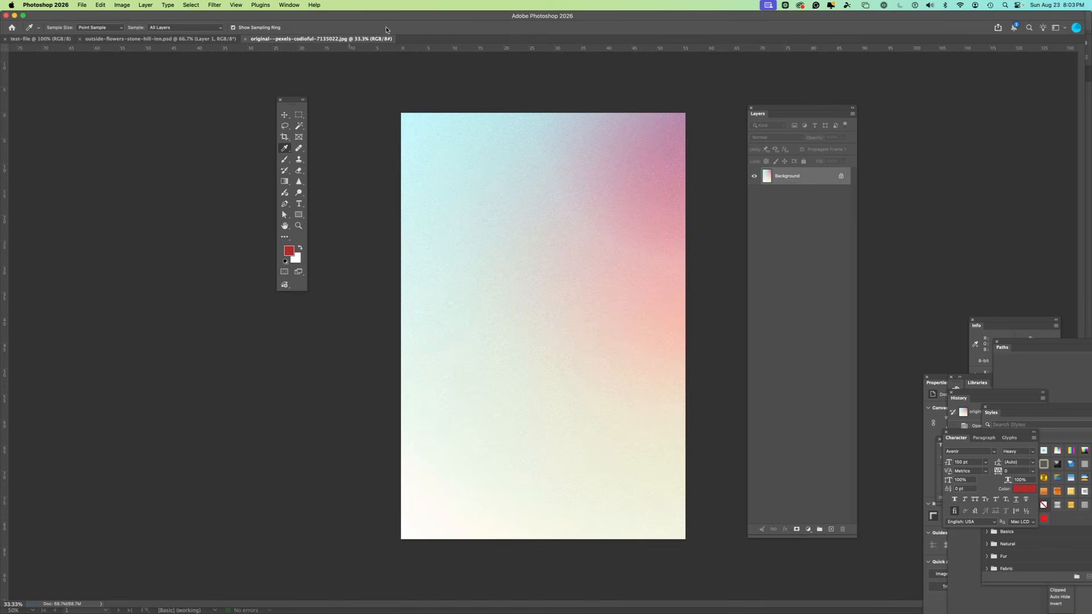
- Switch back to InDesign and examine the gradient background at 100% zoom, clear of the Links and Layers panels
{"action": "left_click_drag", "start_coordinate": [383, 16], "coordinate": [350, 262]}
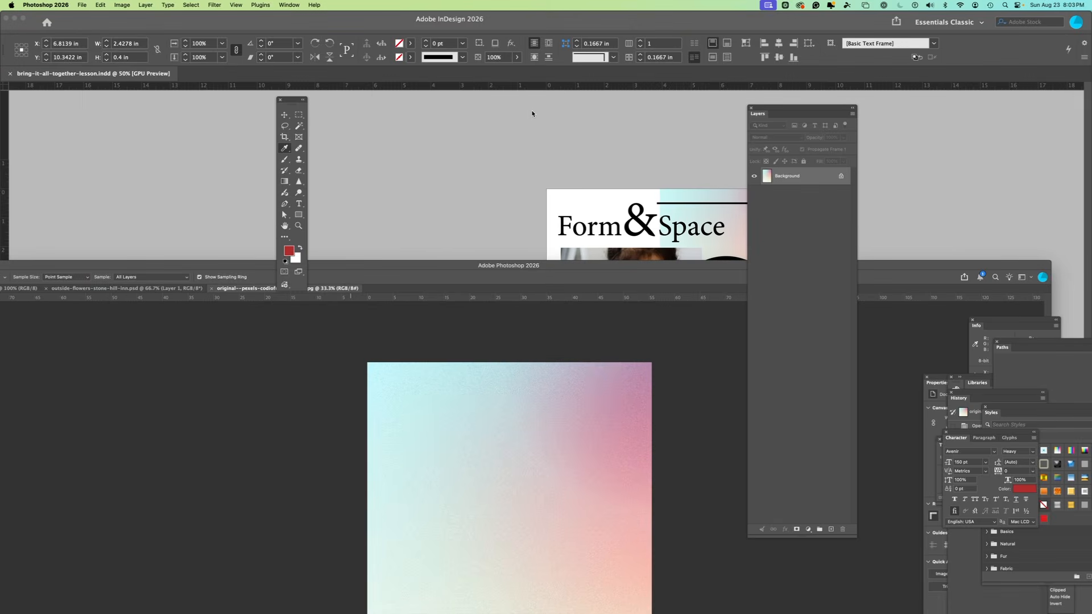
{"action": "left_click", "coordinate": [532, 113]}
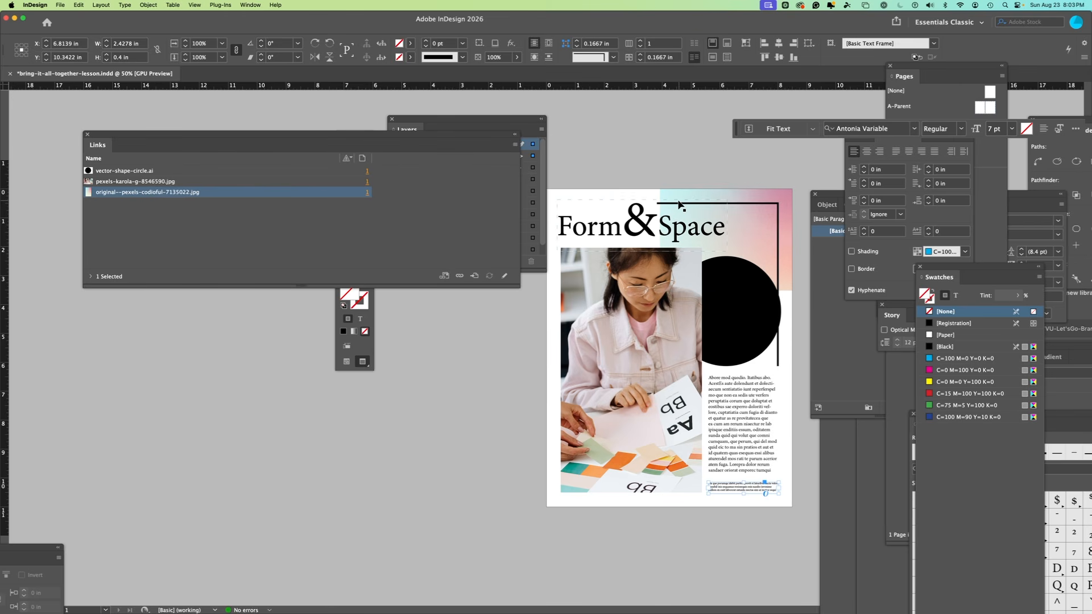
{"action": "key", "text": "super+equal"}
{"action": "key", "text": "super+equal"}
{"action": "left_click_drag", "start_coordinate": [724, 322], "coordinate": [744, 496]}
{"action": "left_click_drag", "start_coordinate": [633, 268], "coordinate": [763, 324]}
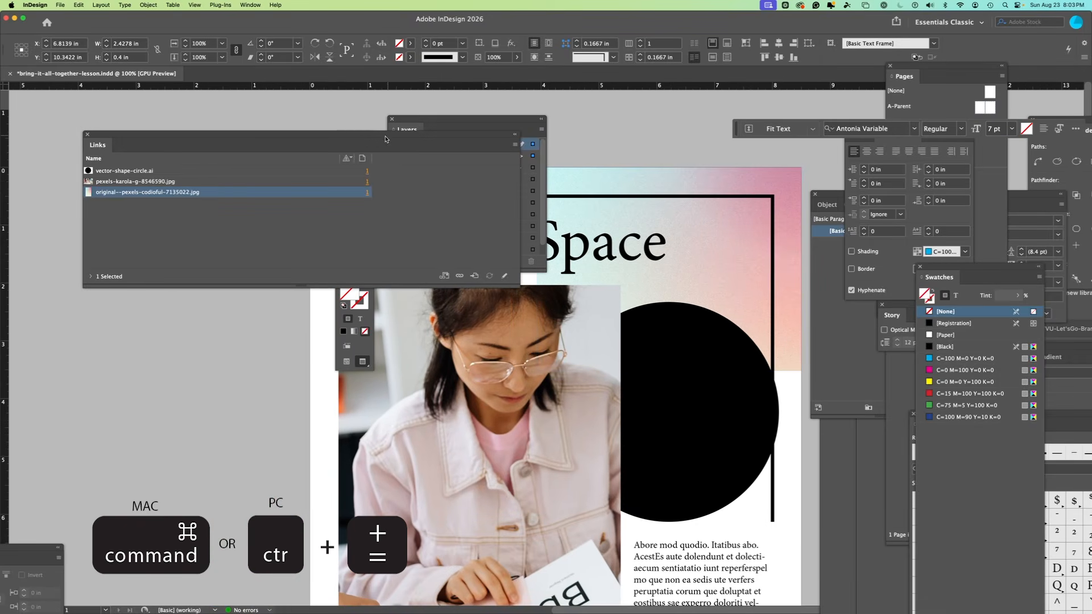
{"action": "left_click_drag", "start_coordinate": [389, 138], "coordinate": [243, 229]}
{"action": "left_click_drag", "start_coordinate": [409, 128], "coordinate": [176, 120]}
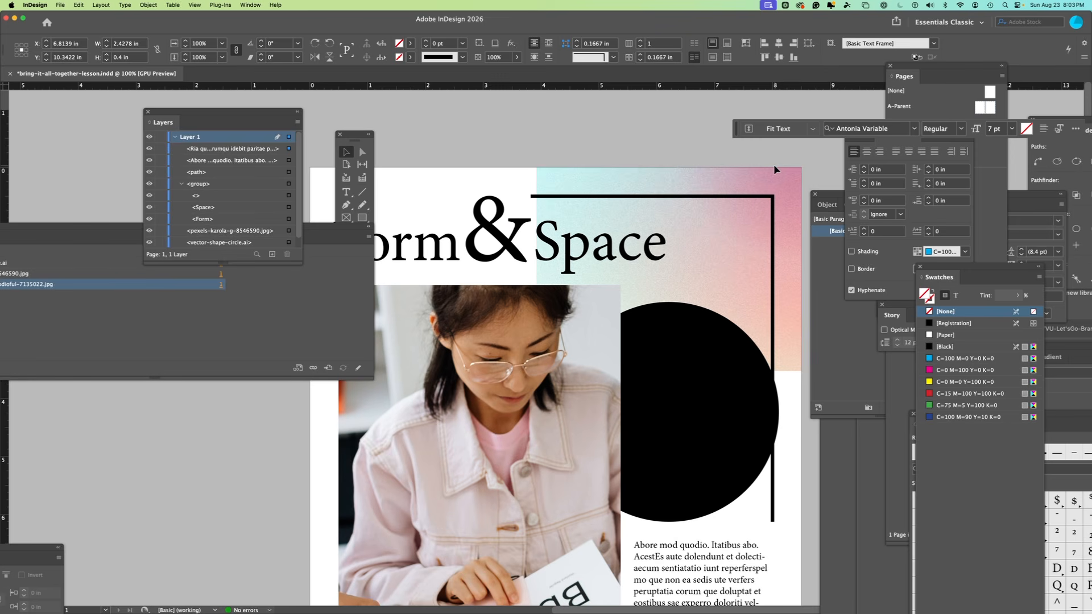
- Try to sample the pink near the upper-right corner of the gradient background with the Eyedropper
{"action": "key", "text": "super+minus"}
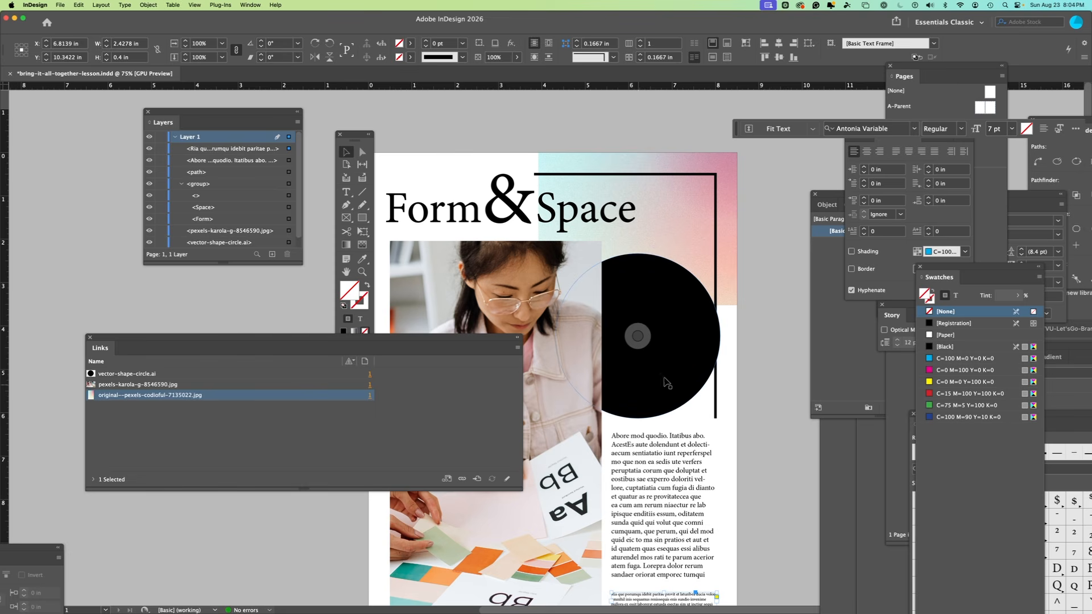
{"action": "left_click_drag", "start_coordinate": [390, 339], "coordinate": [276, 336]}
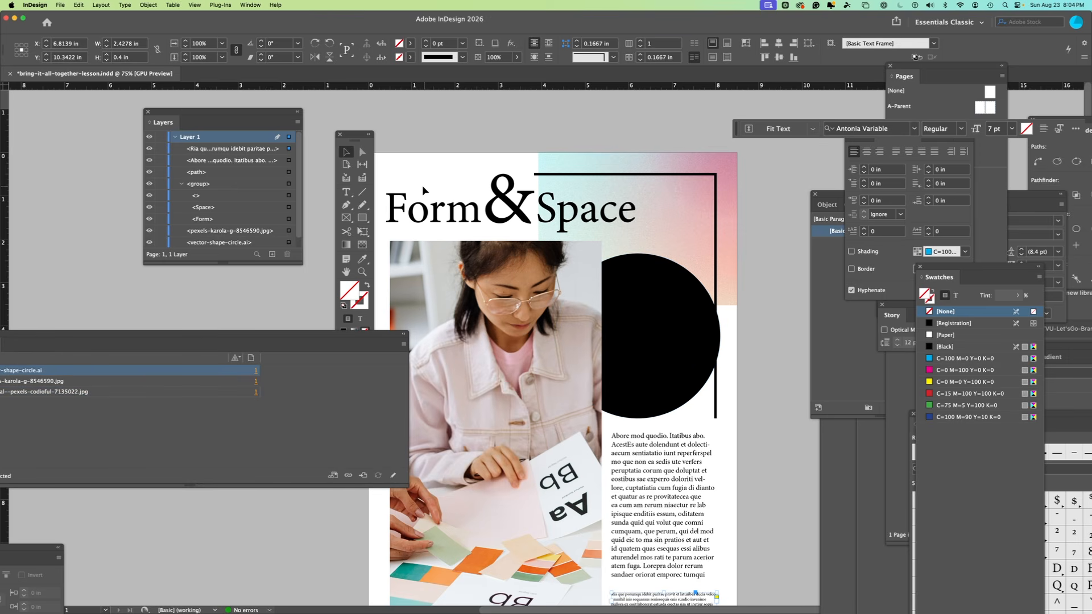
{"action": "left_click", "coordinate": [363, 261]}
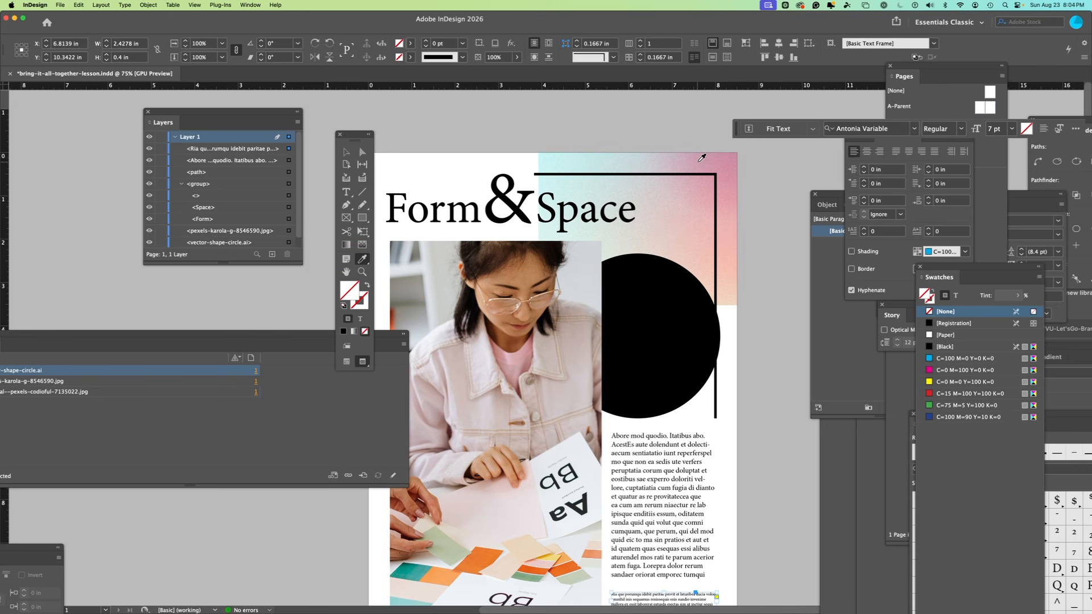
{"action": "left_click", "coordinate": [695, 154]}
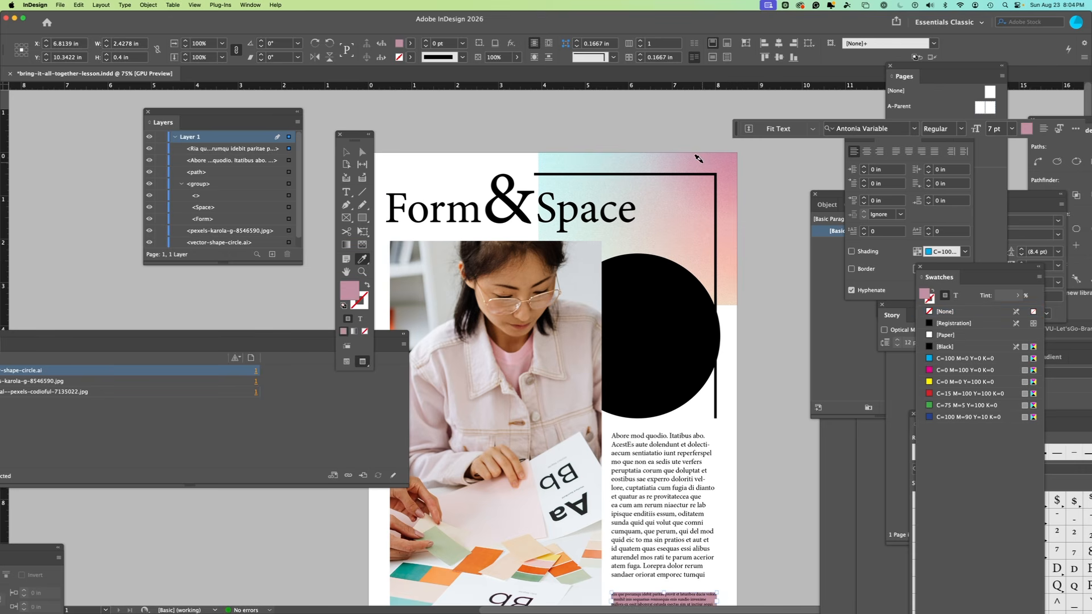
- Remove the pink fill from the small text frame at the foot of the page
{"action": "left_click", "coordinate": [345, 153]}
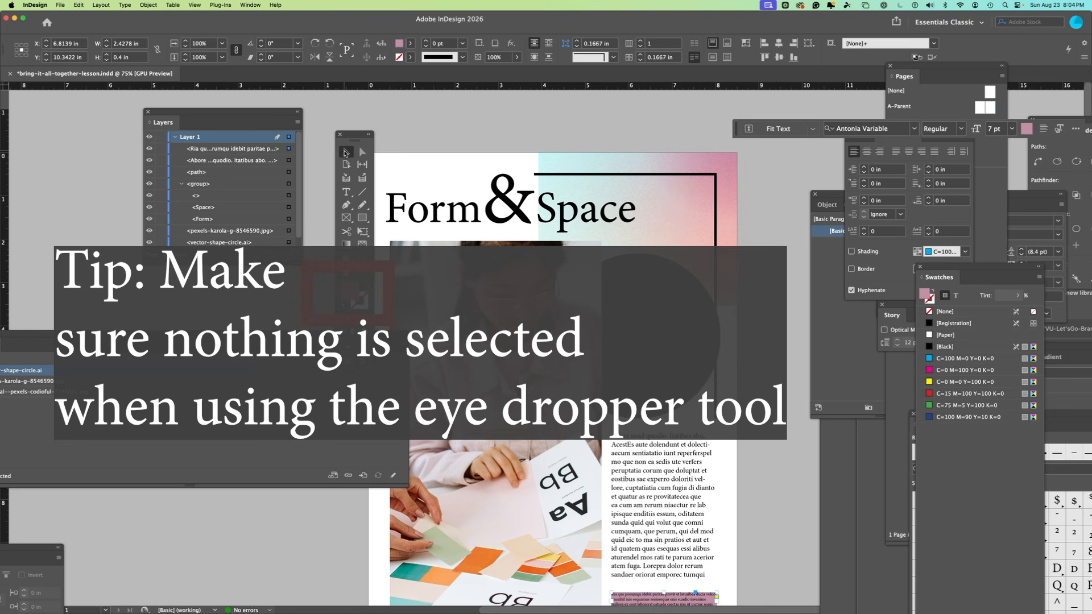
{"action": "scroll", "coordinate": [569, 398], "scroll_direction": "down", "scroll_amount": 3}
{"action": "scroll", "coordinate": [569, 398], "scroll_direction": "right", "scroll_amount": 1}
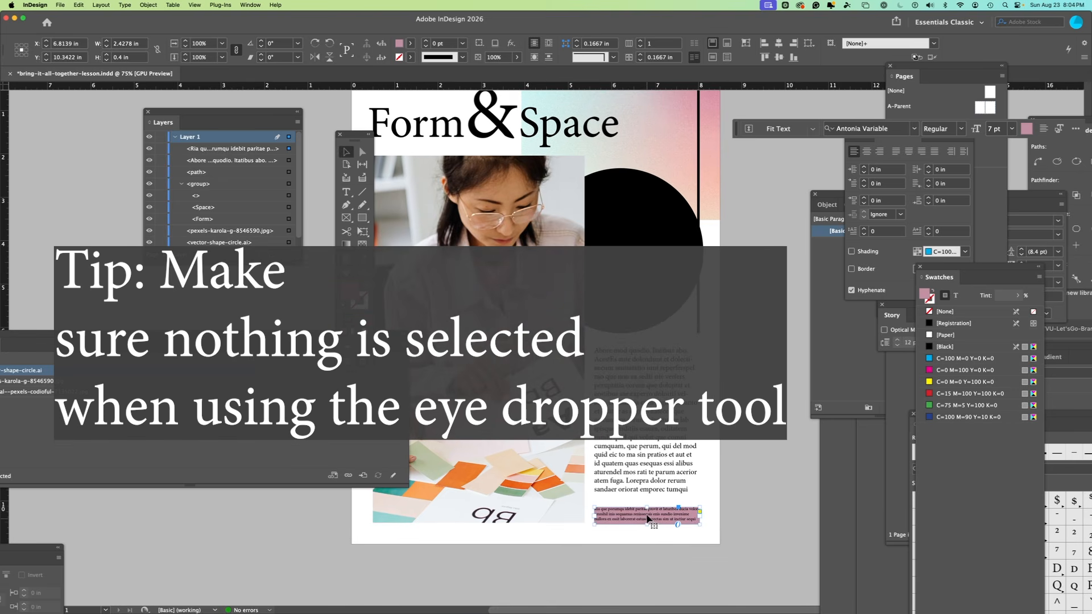
{"action": "scroll", "coordinate": [643, 515], "scroll_direction": "up", "scroll_amount": 1}
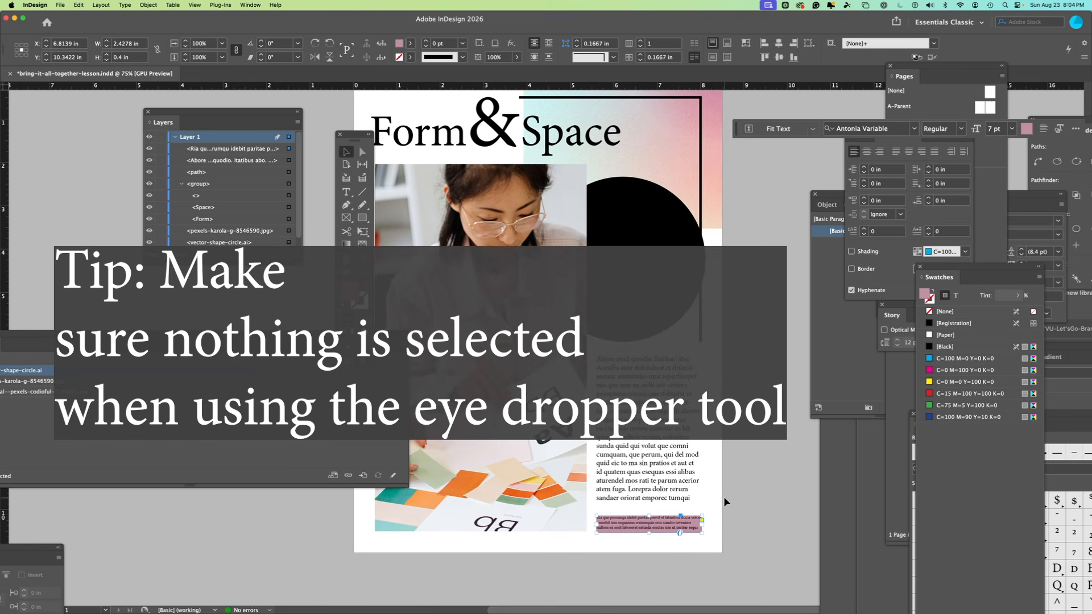
{"action": "key", "text": "slash"}
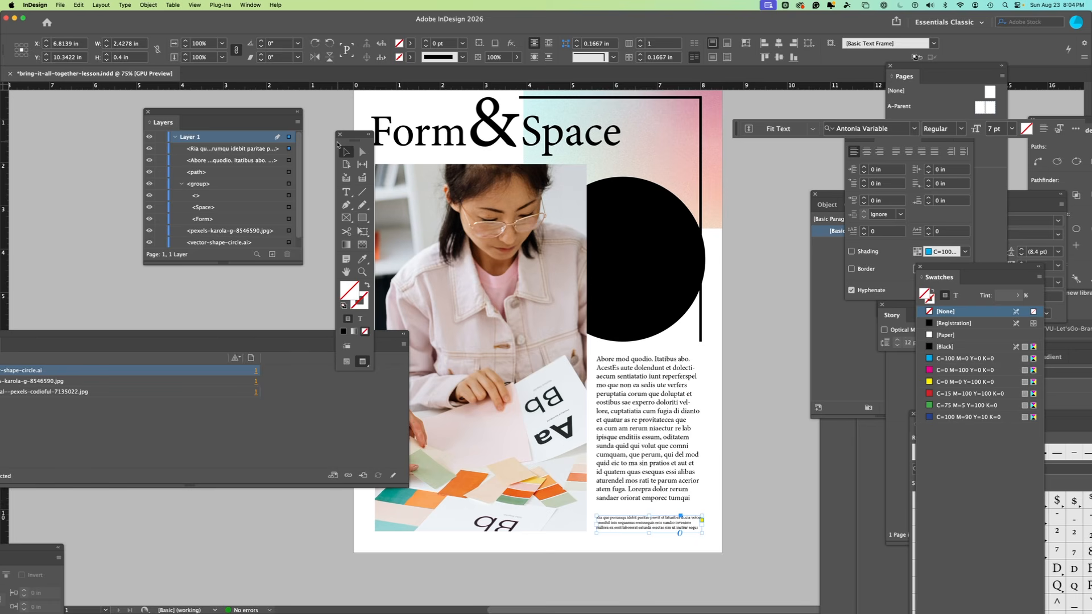
- Deselect everything and sample a muted grey-green from the page artwork with the Eyedropper
{"action": "left_click", "coordinate": [322, 114]}
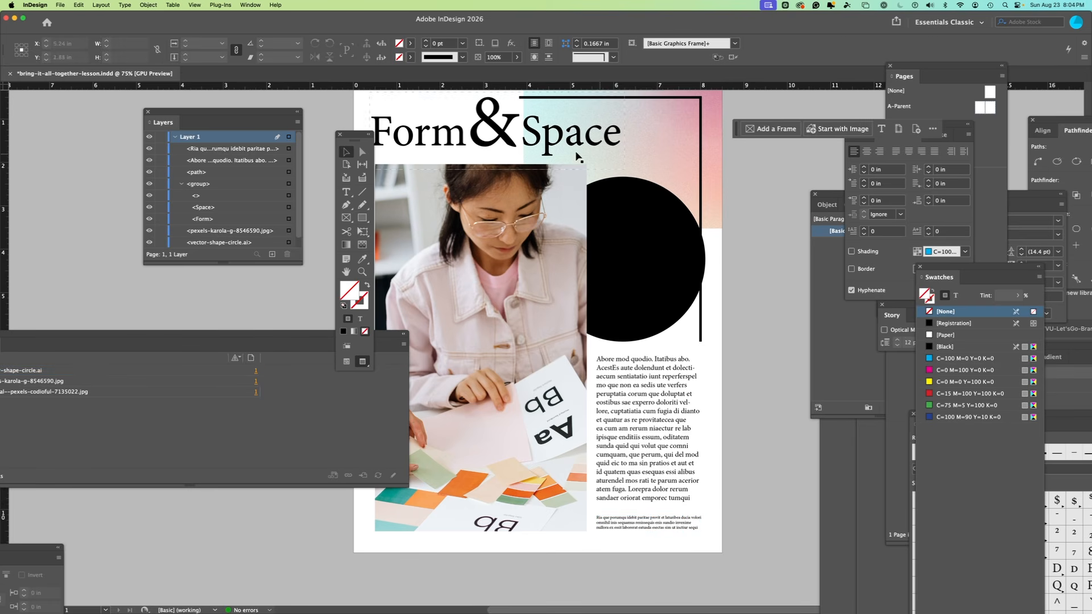
{"action": "left_click", "coordinate": [362, 260]}
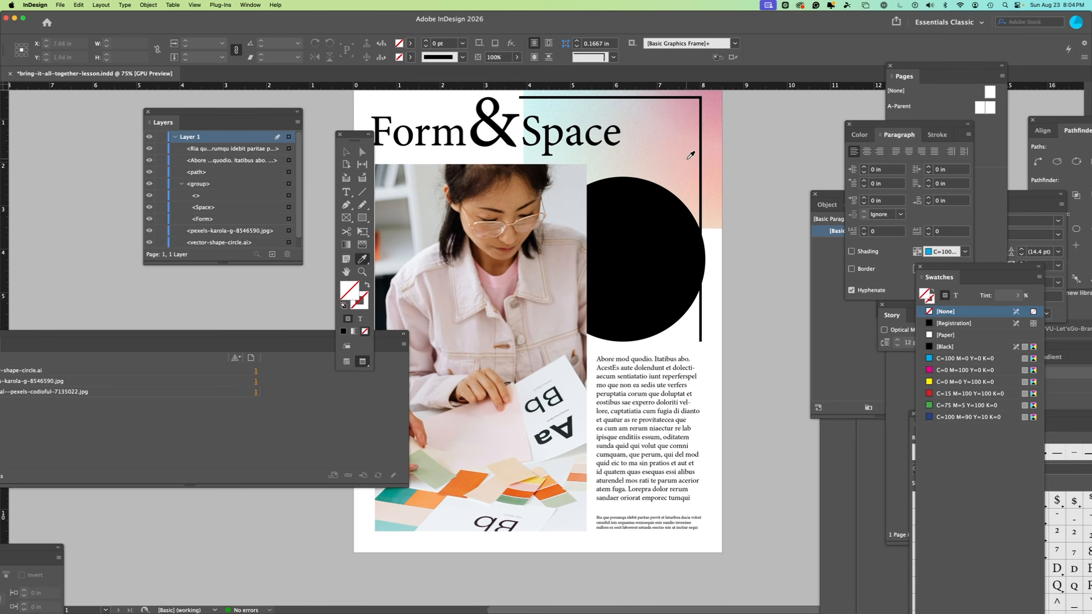
{"action": "left_click", "coordinate": [687, 159]}
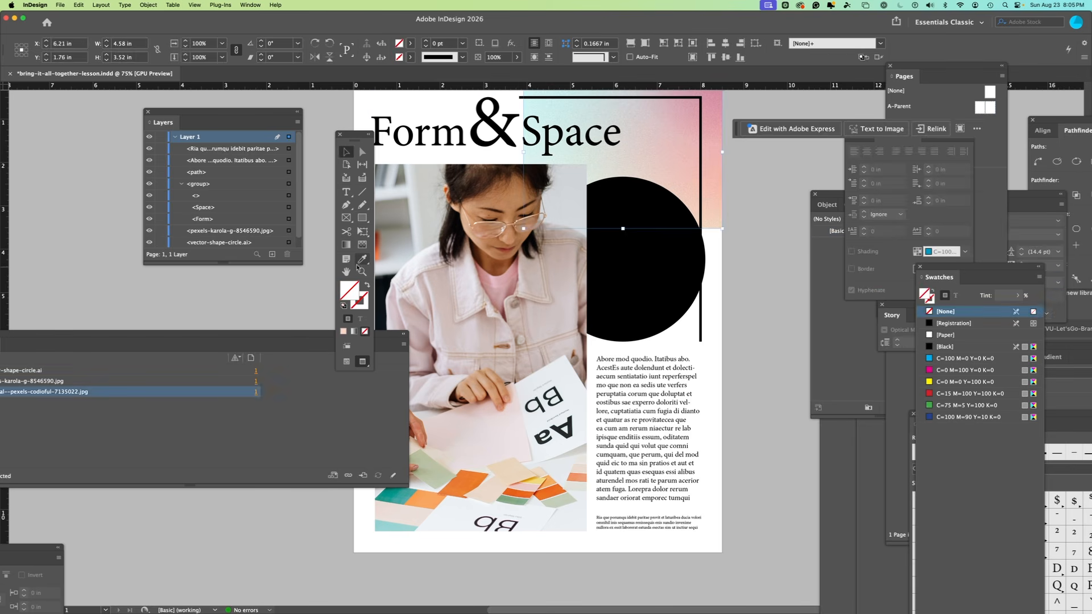
{"action": "left_click", "coordinate": [361, 261]}
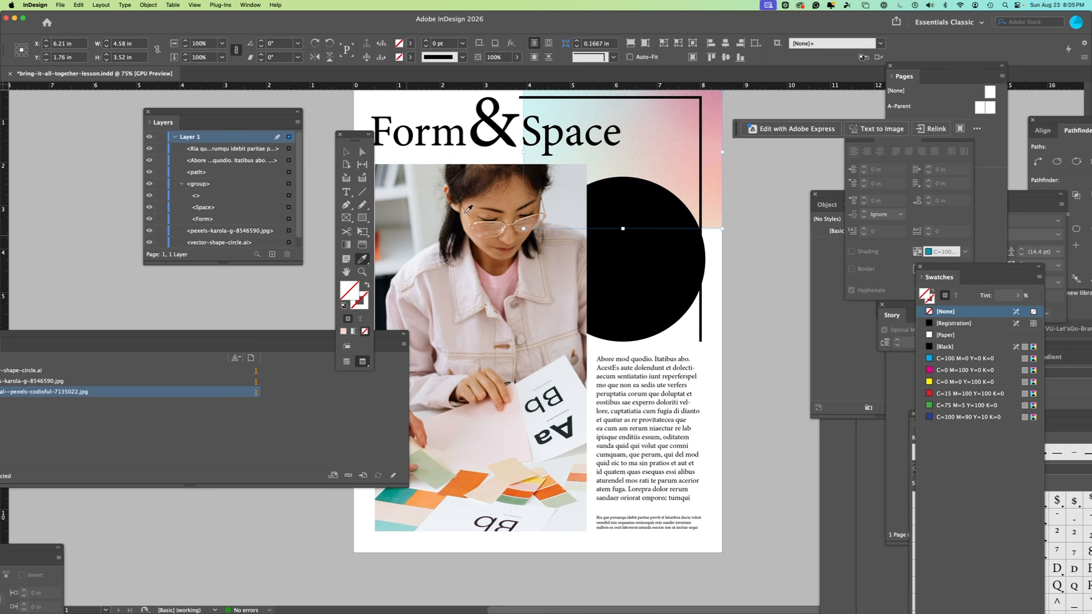
{"action": "left_click", "coordinate": [597, 171]}
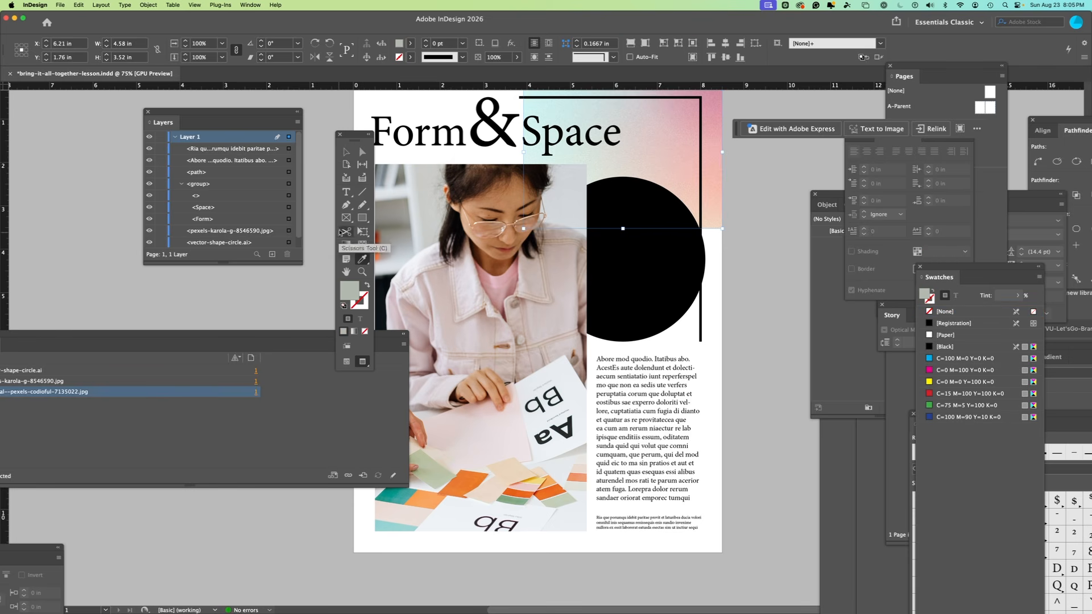
- Copy the hex code b1b9ae of the sampled fill color from the Color Picker and deselect the image
{"action": "double_click", "coordinate": [349, 294]}
{"action": "left_click_drag", "start_coordinate": [554, 219], "coordinate": [513, 195]}
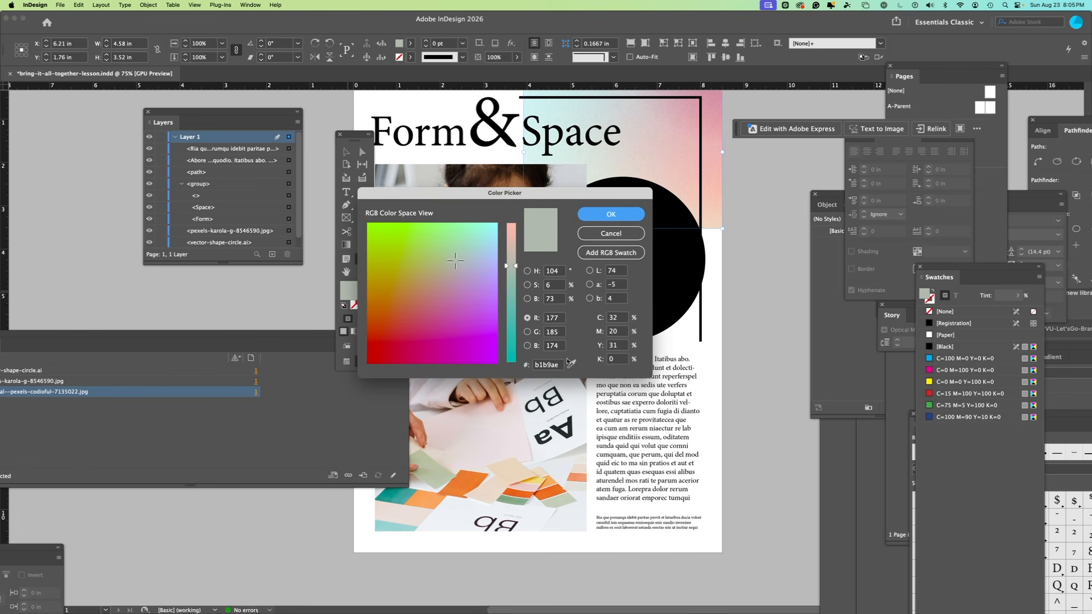
{"action": "double_click", "coordinate": [547, 370]}
{"action": "key", "text": "super+c"}
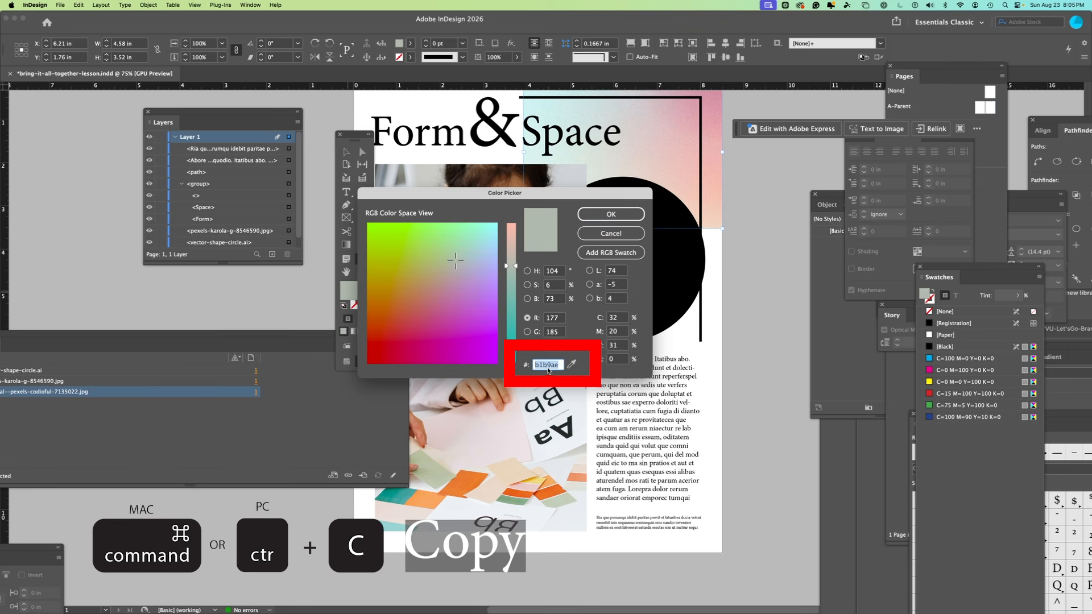
{"action": "left_click", "coordinate": [611, 214]}
{"action": "left_click", "coordinate": [347, 151]}
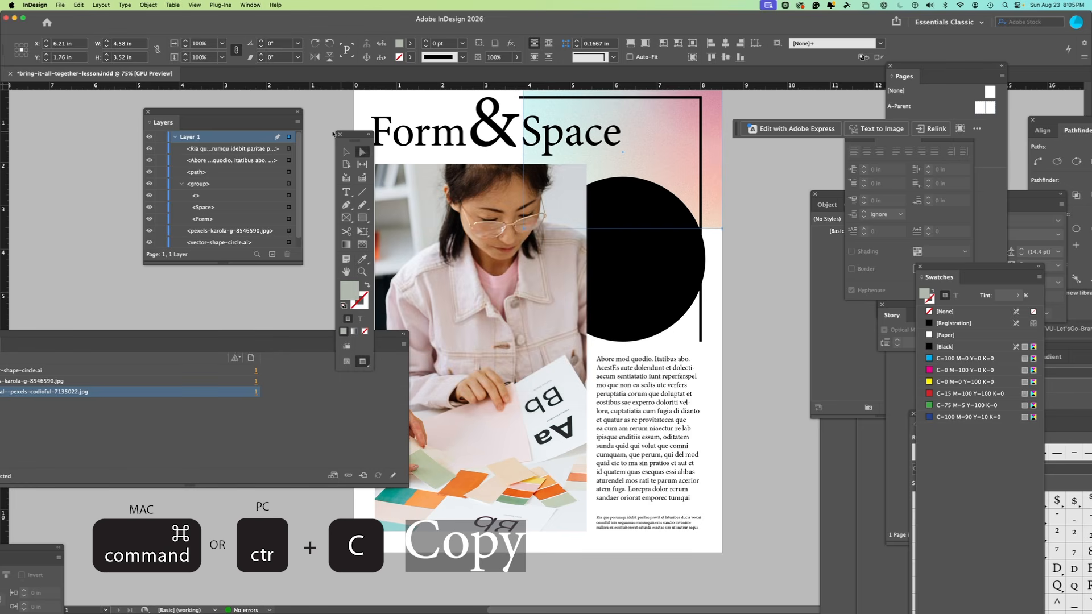
{"action": "left_click", "coordinate": [318, 120]}
{"action": "left_click", "coordinate": [363, 155]}
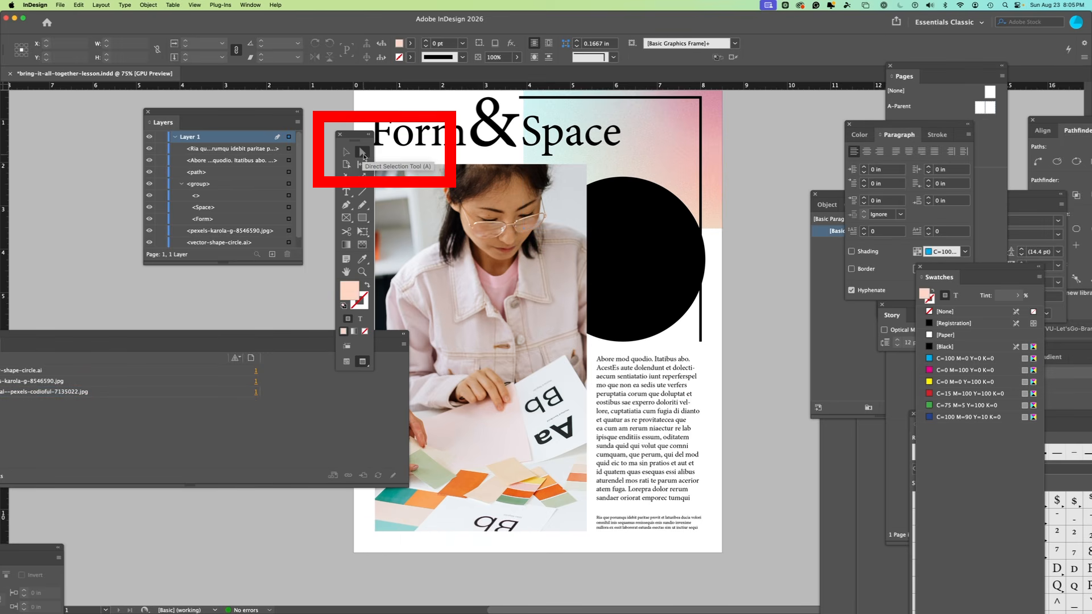
{"action": "left_click", "coordinate": [489, 130]}
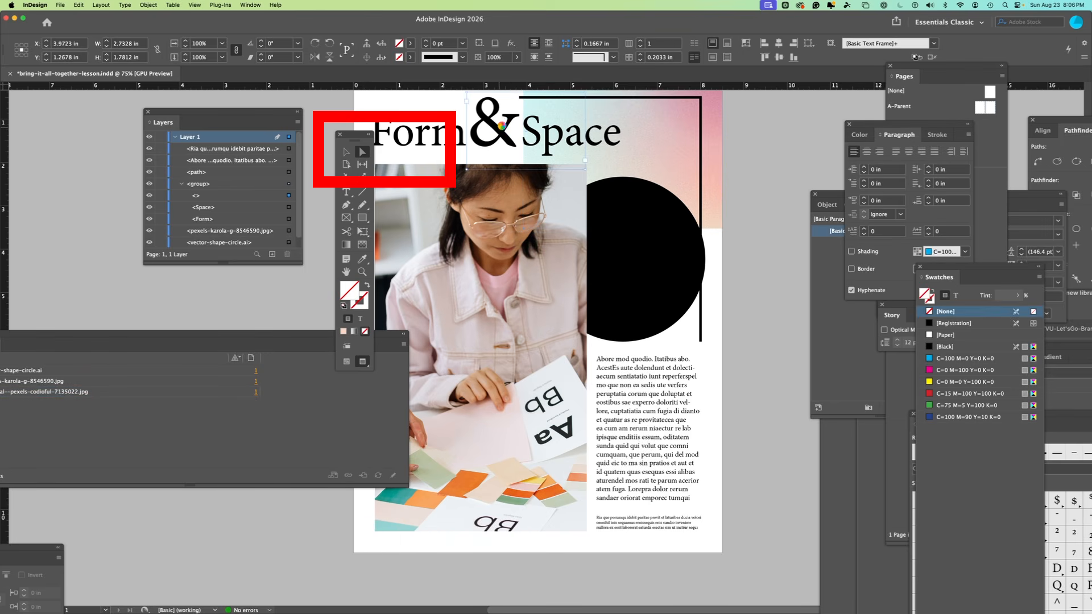
{"action": "double_click", "coordinate": [501, 125]}
{"action": "left_click_drag", "start_coordinate": [514, 127], "coordinate": [473, 127]}
{"action": "left_click", "coordinate": [348, 153]}
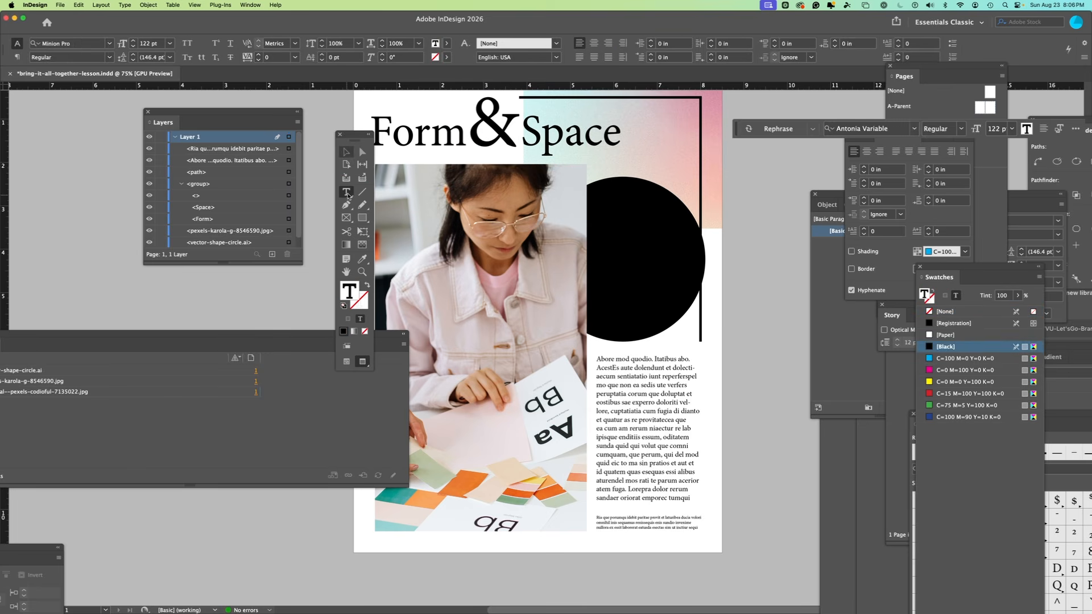
{"action": "key", "text": "Escape"}
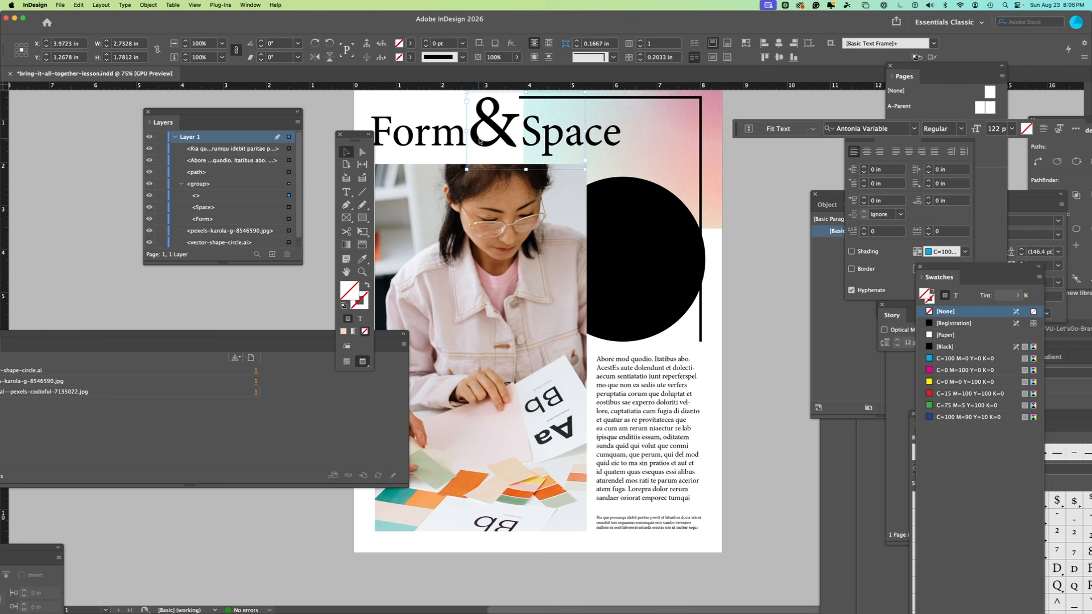
- Set the text color of the ampersand in the "Form & Space" headline to the copied hex b1b9ae and deselect it
{"action": "double_click", "coordinate": [505, 137]}
{"action": "double_click", "coordinate": [505, 137]}
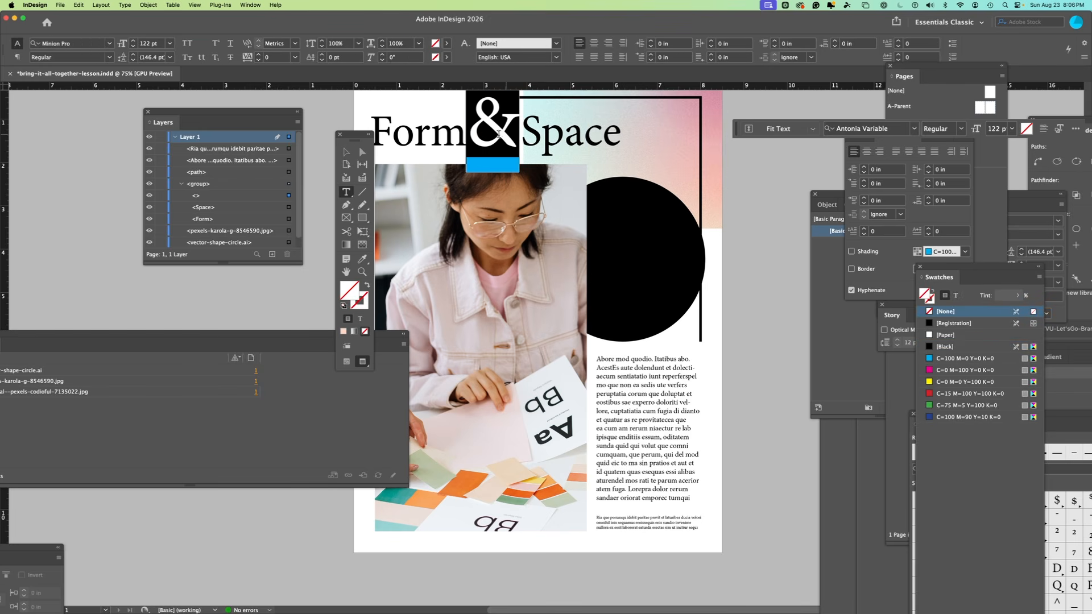
{"action": "left_click", "coordinate": [360, 319]}
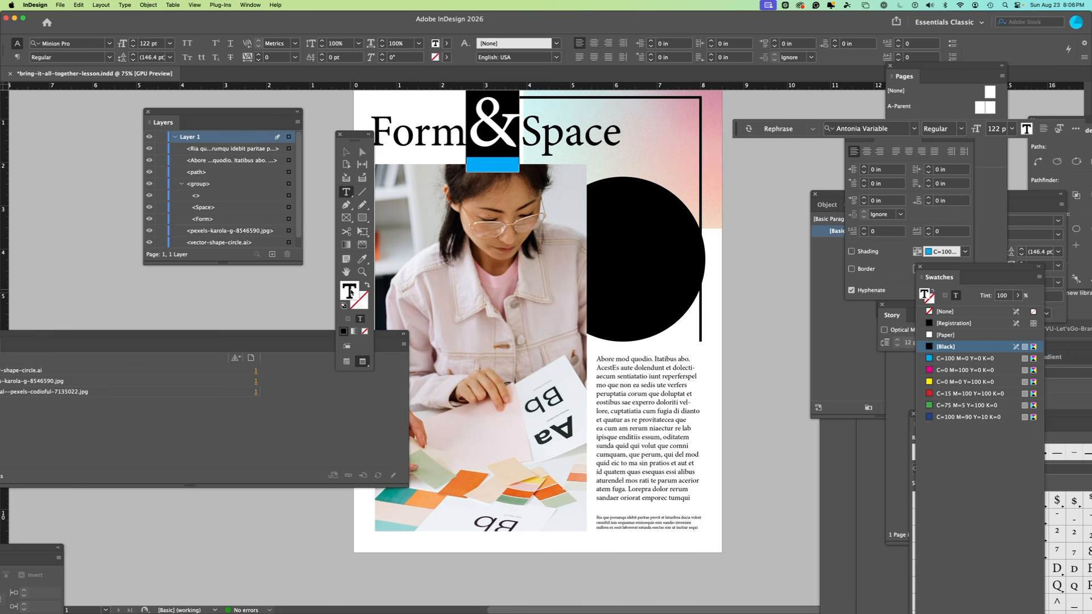
{"action": "double_click", "coordinate": [350, 292]}
{"action": "double_click", "coordinate": [558, 365]}
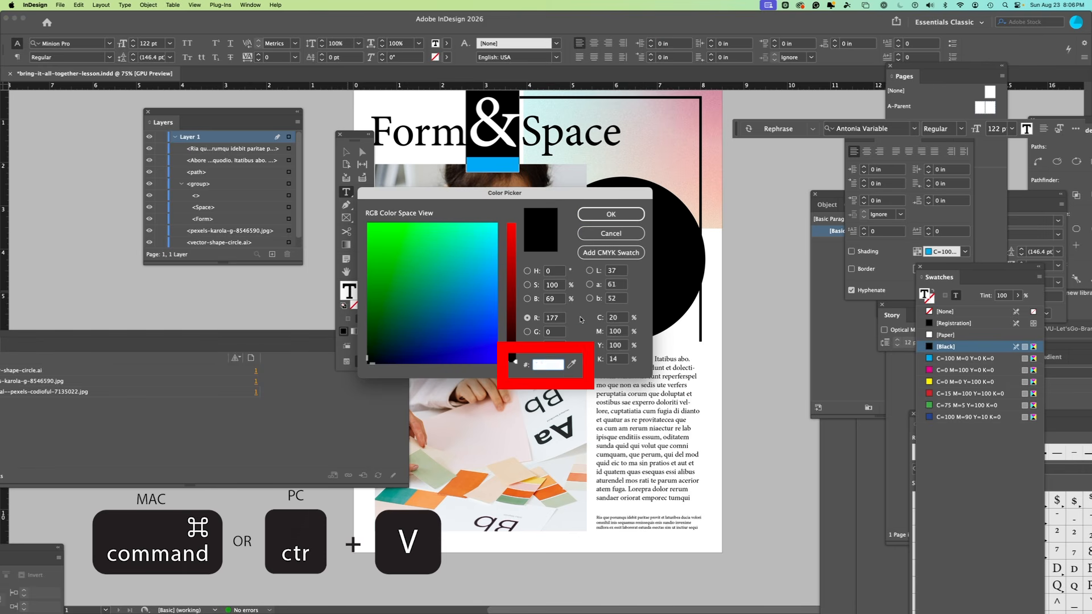
{"action": "key", "text": "super+v"}
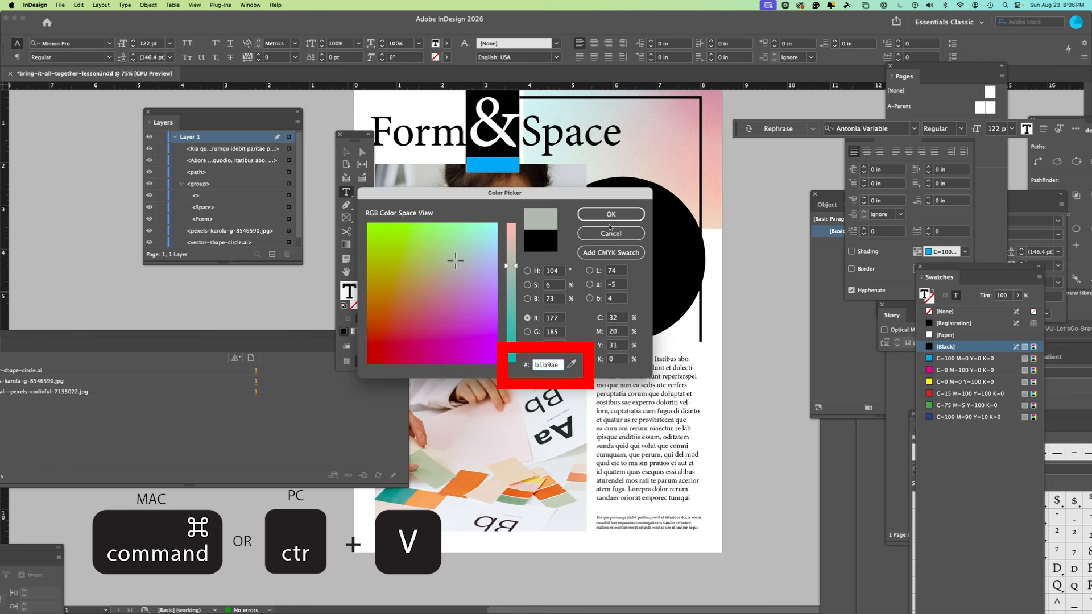
{"action": "left_click", "coordinate": [613, 216]}
{"action": "left_click", "coordinate": [325, 145]}
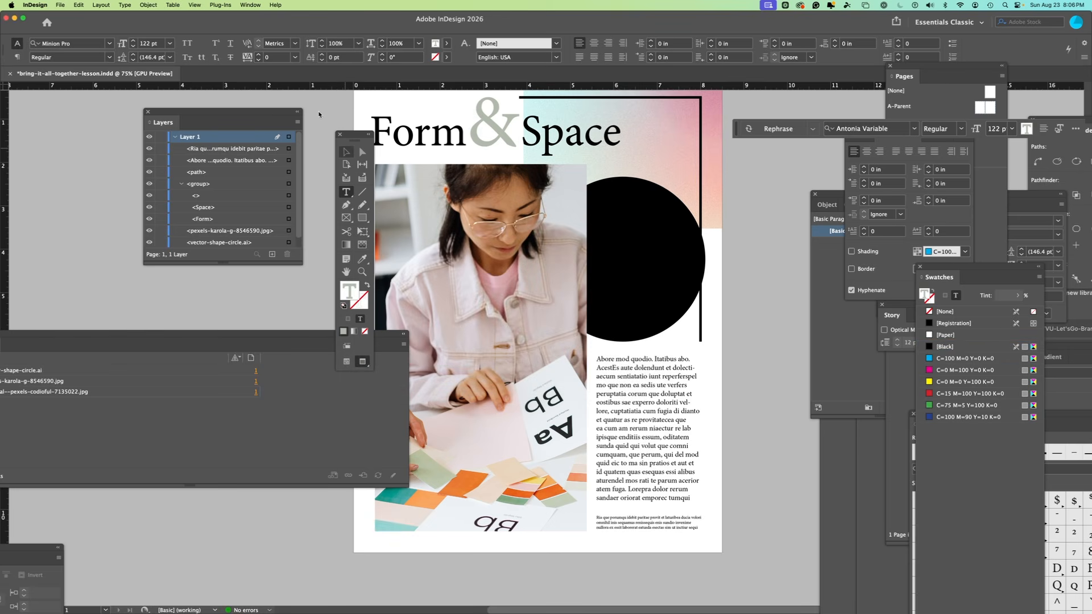
{"action": "key", "text": "Escape"}
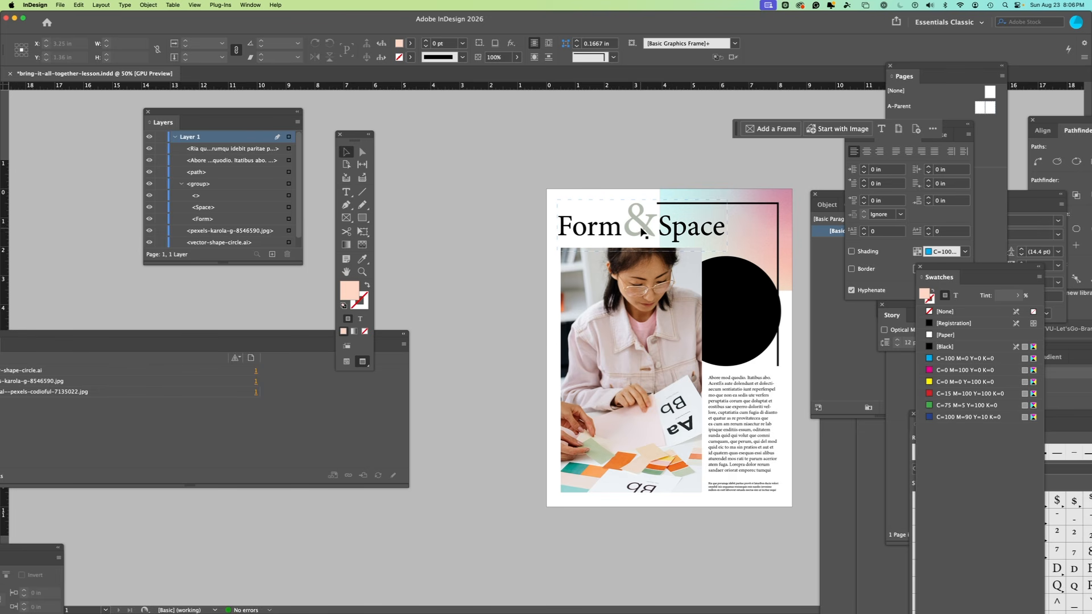
- Open the original of the black circle's linked file vector-shape-circle.ai for editing in Illustrator
{"action": "left_click", "coordinate": [750, 291]}
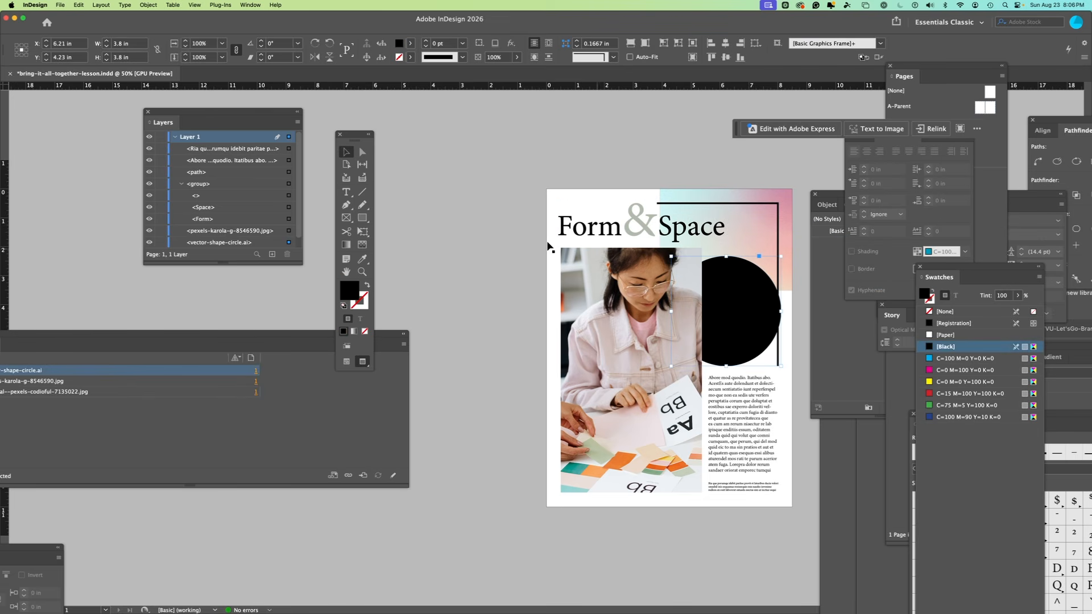
{"action": "left_click_drag", "start_coordinate": [407, 347], "coordinate": [560, 338]}
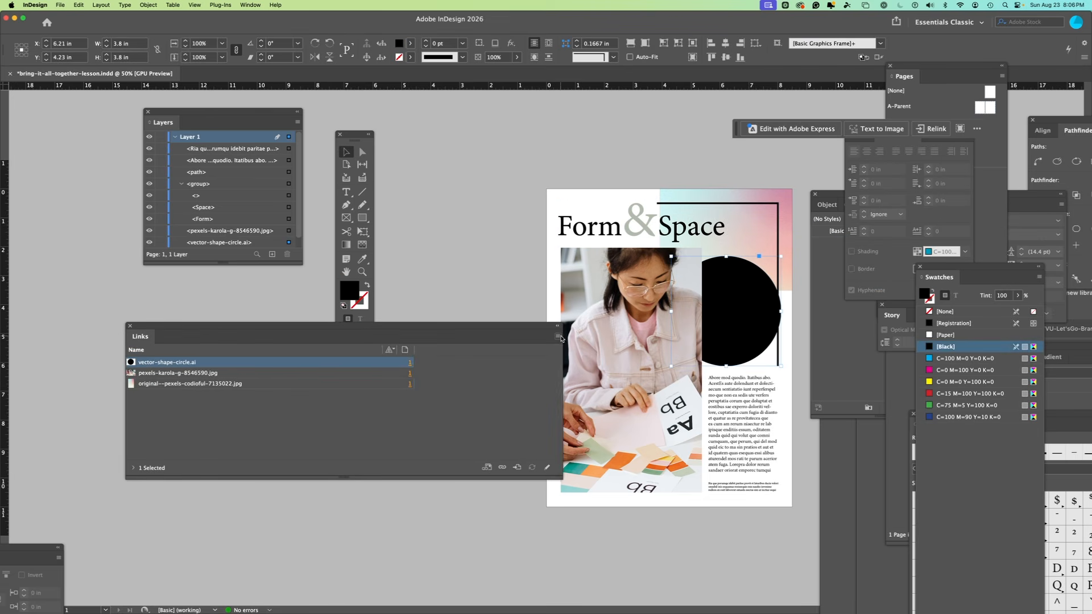
{"action": "right_click", "coordinate": [561, 338]}
{"action": "left_click", "coordinate": [600, 454]}
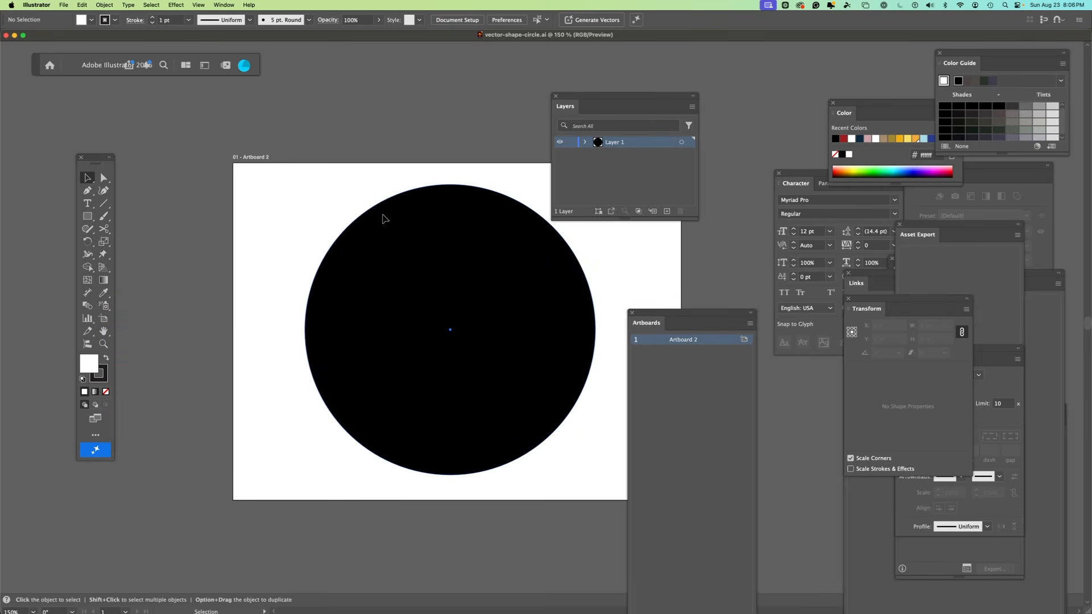
- Set the circle's fill color to the copied hex b1b9ae
{"action": "left_click", "coordinate": [384, 219]}
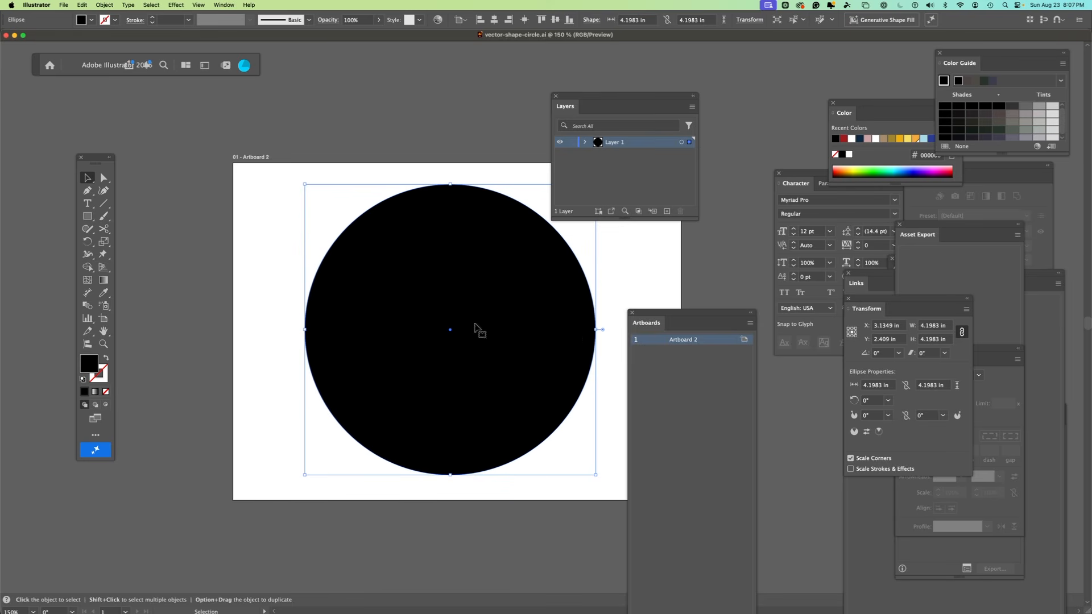
{"action": "left_click", "coordinate": [609, 368]}
{"action": "left_click", "coordinate": [593, 330]}
{"action": "double_click", "coordinate": [90, 367]}
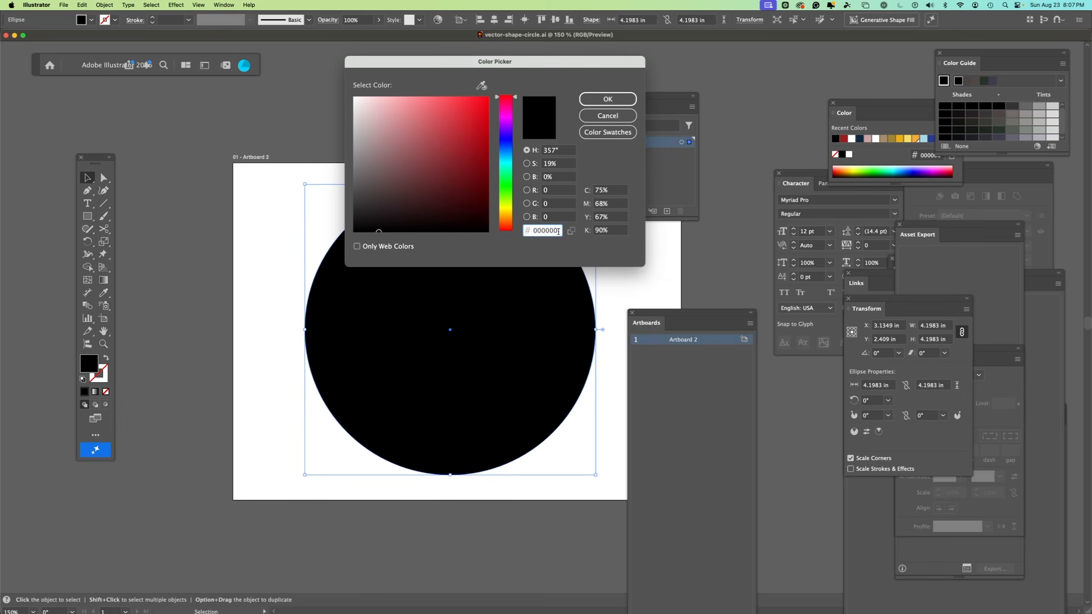
{"action": "key", "text": "super+v"}
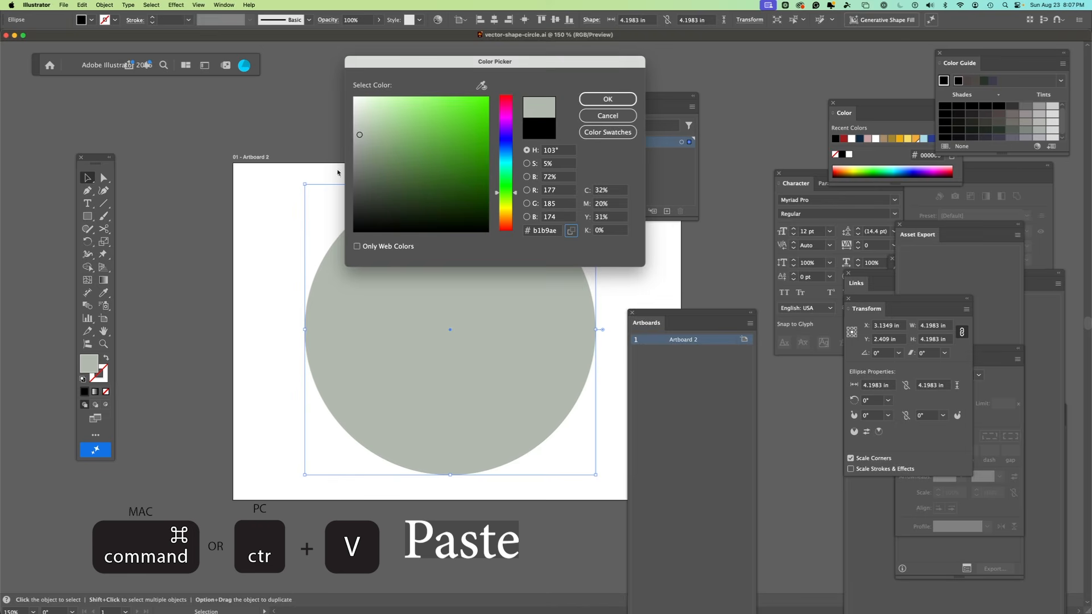
{"action": "left_click", "coordinate": [608, 100]}
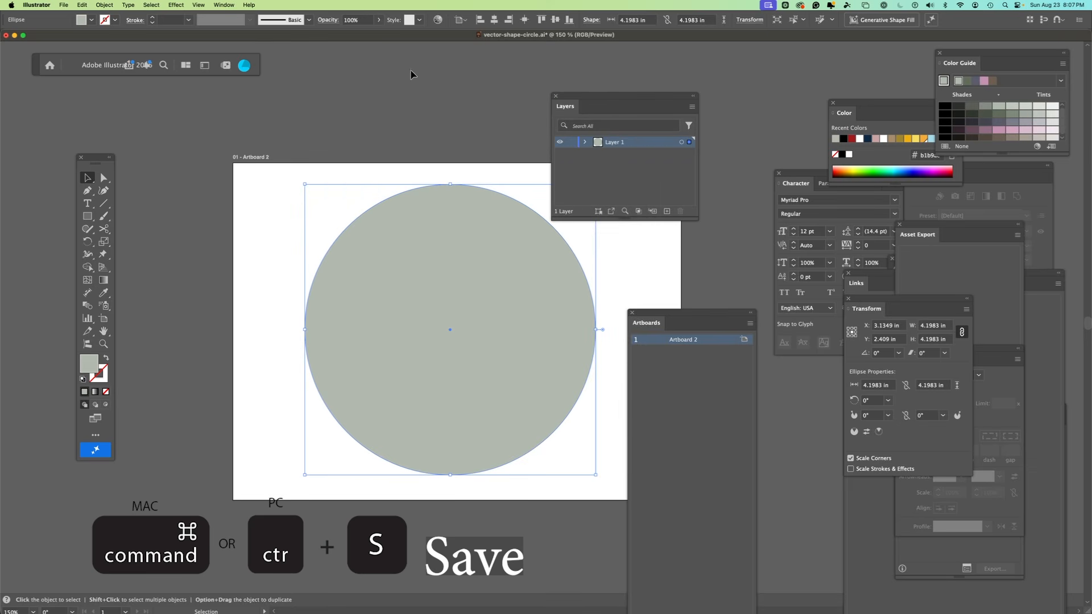
- Save vector-shape-circle.ai and switch back to InDesign
{"action": "left_click_drag", "start_coordinate": [287, 36], "coordinate": [307, 35]}
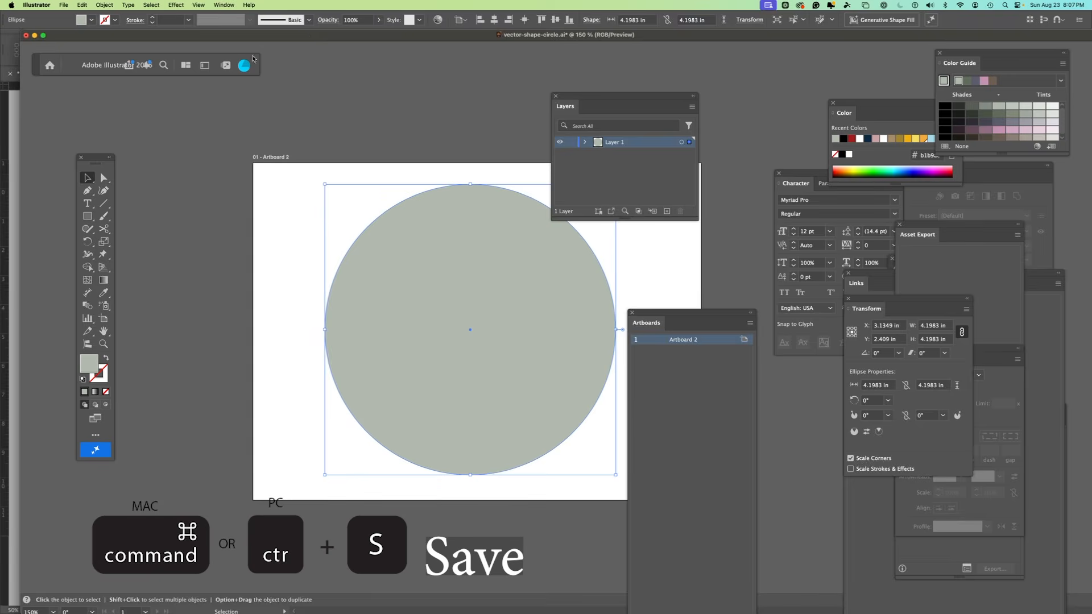
{"action": "key", "text": "super+s"}
{"action": "mouse_move", "coordinate": [554, 611]}
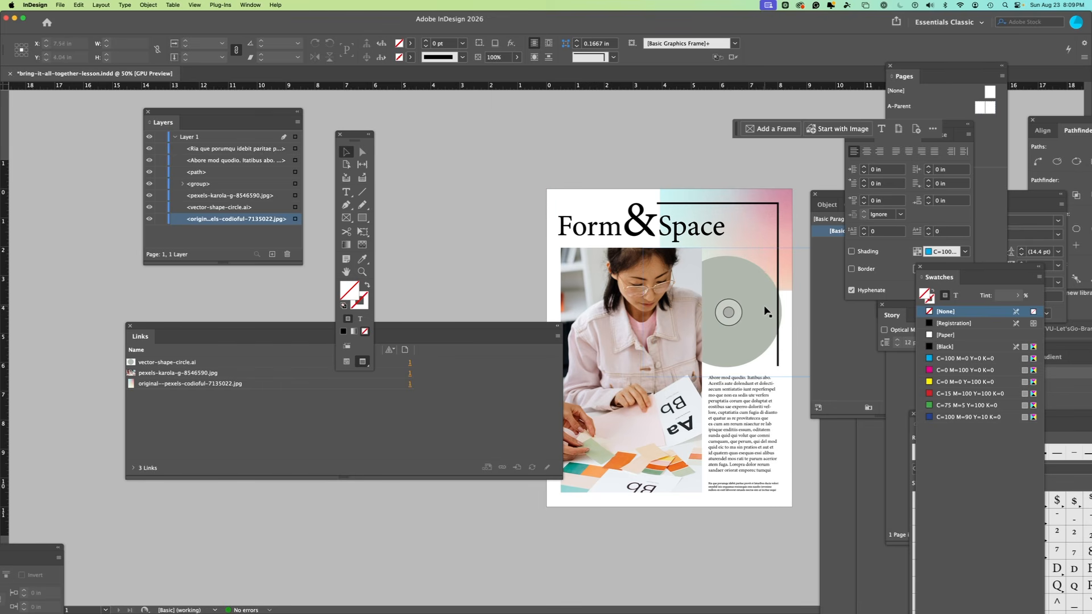
- Switch to Illustrator, move the Layers and Artboards panels clear of the artboard, and deselect the circle
{"action": "mouse_move", "coordinate": [534, 603]}
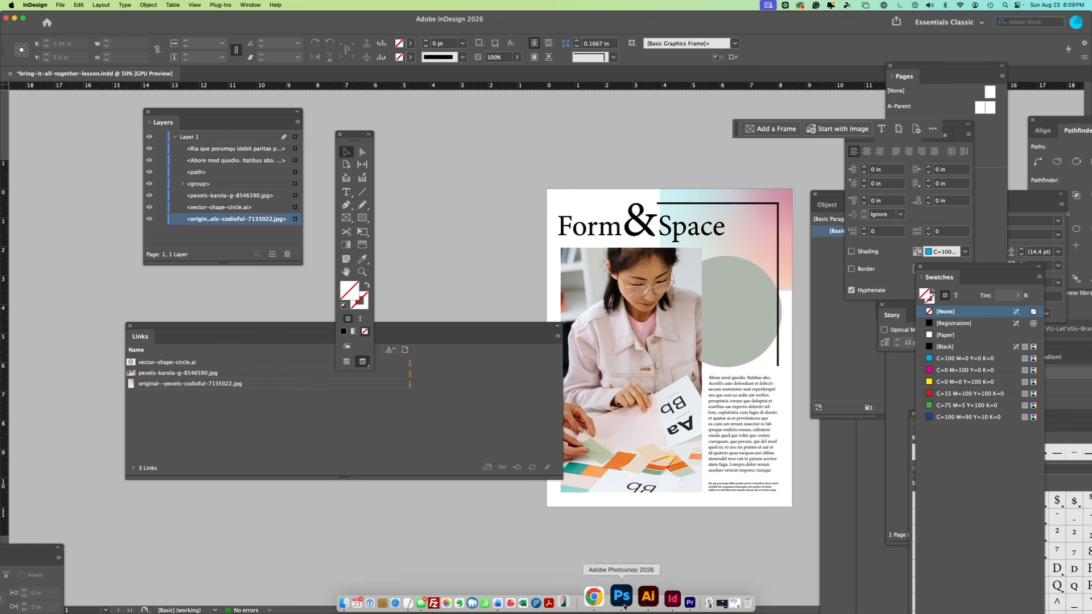
{"action": "left_click", "coordinate": [636, 598]}
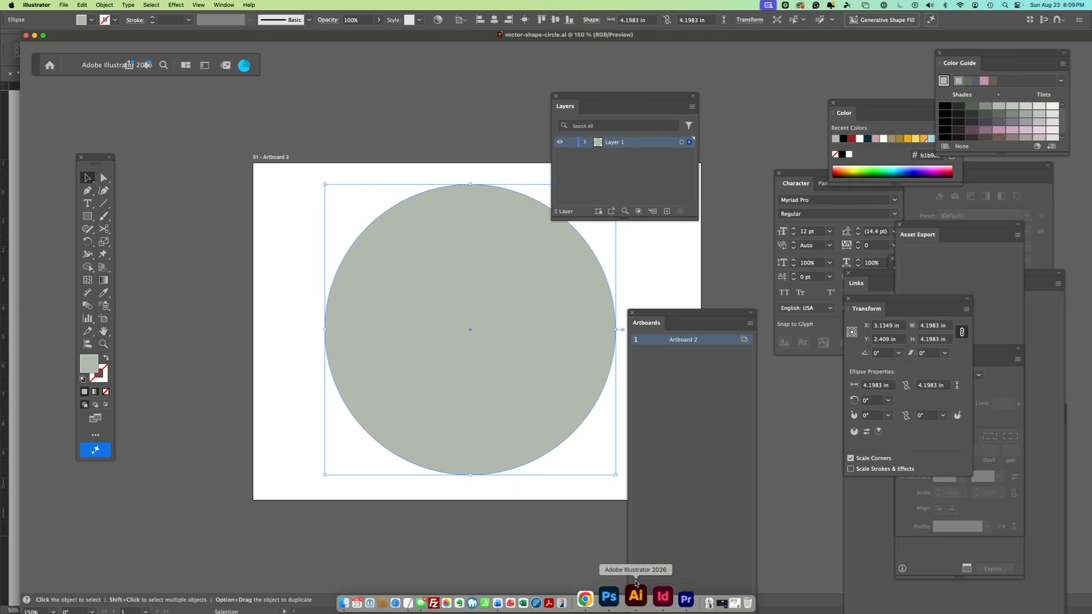
{"action": "left_click_drag", "start_coordinate": [577, 97], "coordinate": [744, 103]}
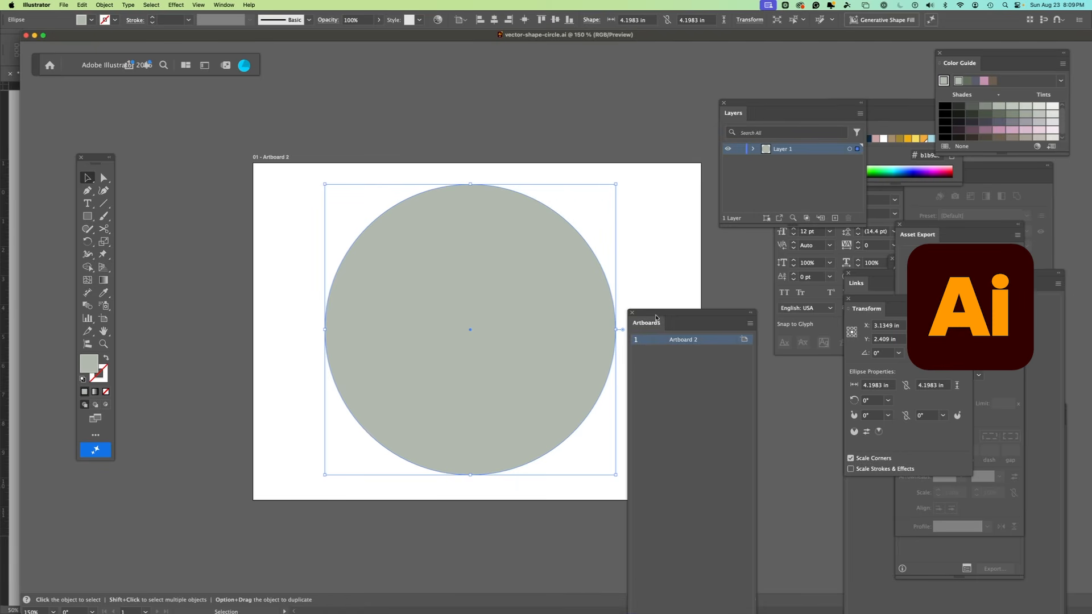
{"action": "left_click_drag", "start_coordinate": [655, 317], "coordinate": [743, 316]}
{"action": "left_click", "coordinate": [731, 286]}
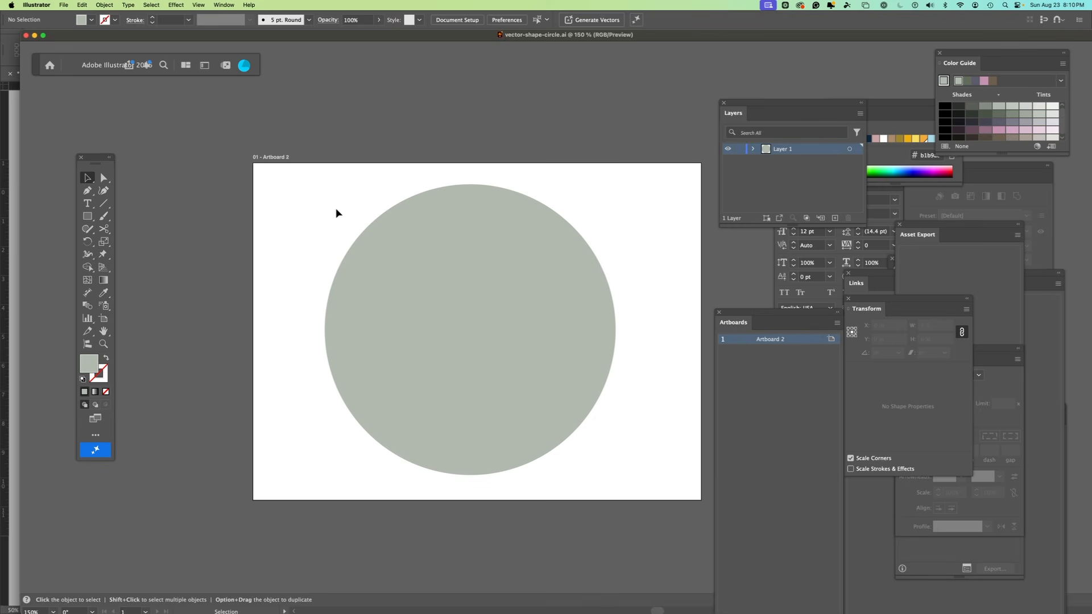
- Activate the Star tool and set the fill color to white, hex ffffff
{"action": "left_click", "coordinate": [89, 217]}
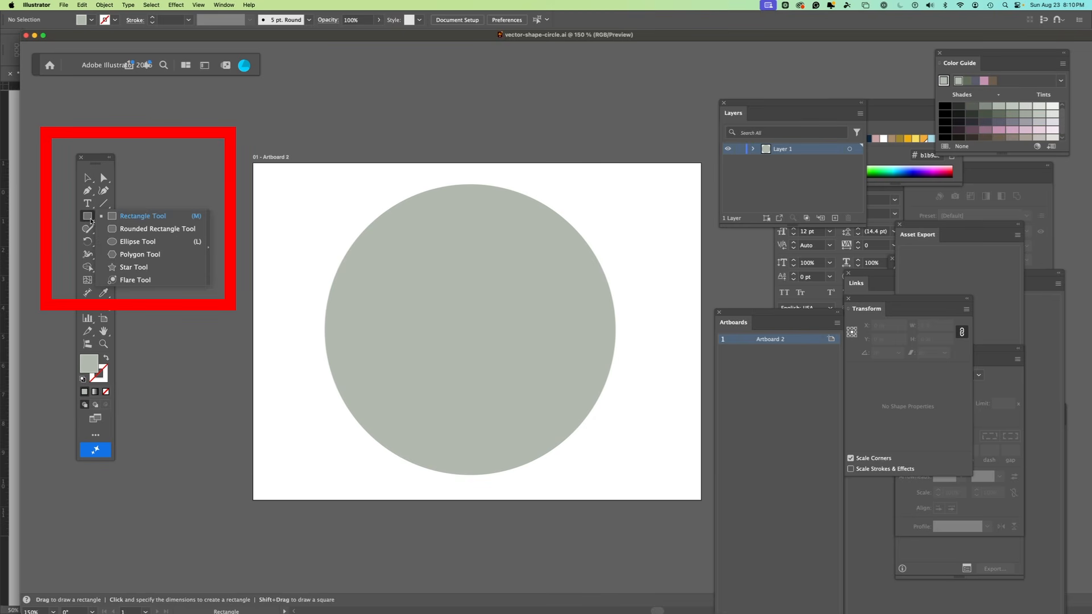
{"action": "left_click", "coordinate": [134, 268]}
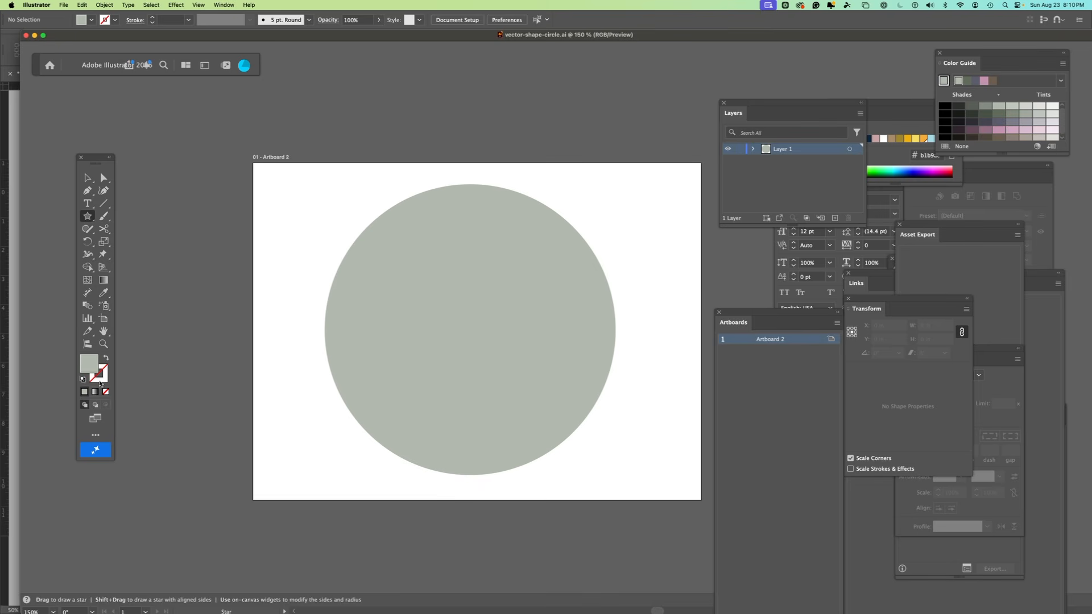
{"action": "double_click", "coordinate": [89, 364]}
{"action": "type", "text": "ffffff"}
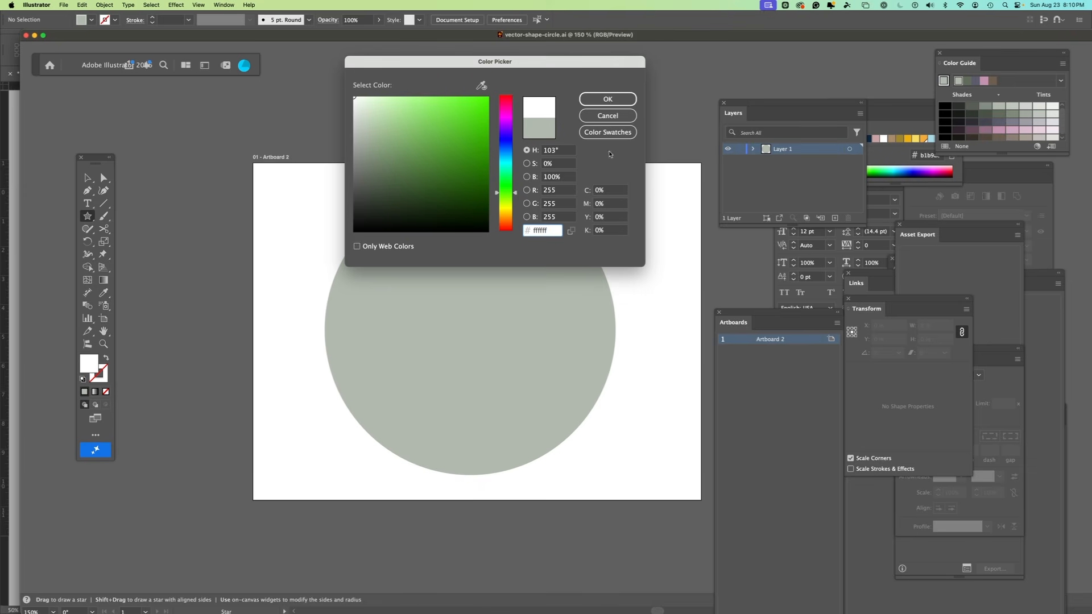
{"action": "left_click", "coordinate": [607, 99]}
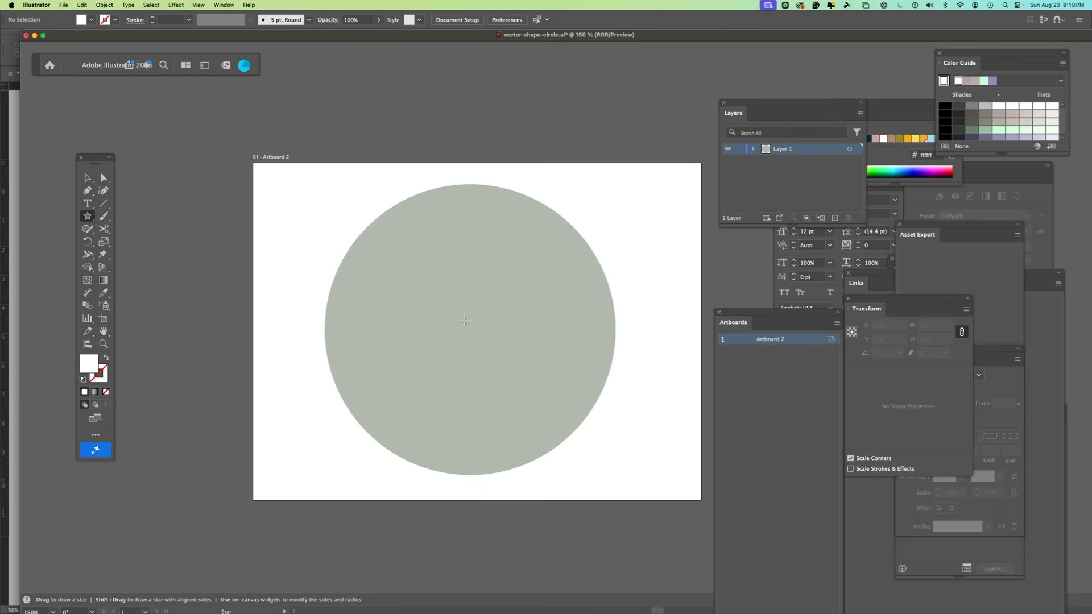
- Create a 5-point star near the circle's center with radius 1 of 0.2653 in and radius 2 of 0.6944 in
{"action": "left_click", "coordinate": [465, 321]}
{"action": "left_click_drag", "start_coordinate": [522, 381], "coordinate": [512, 261]}
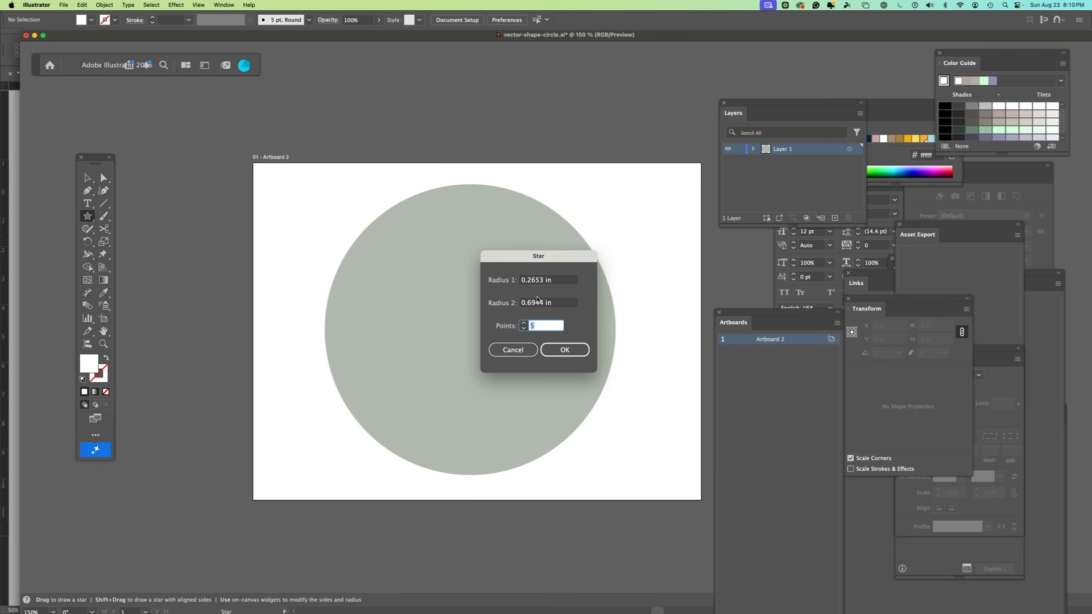
{"action": "left_click", "coordinate": [565, 350]}
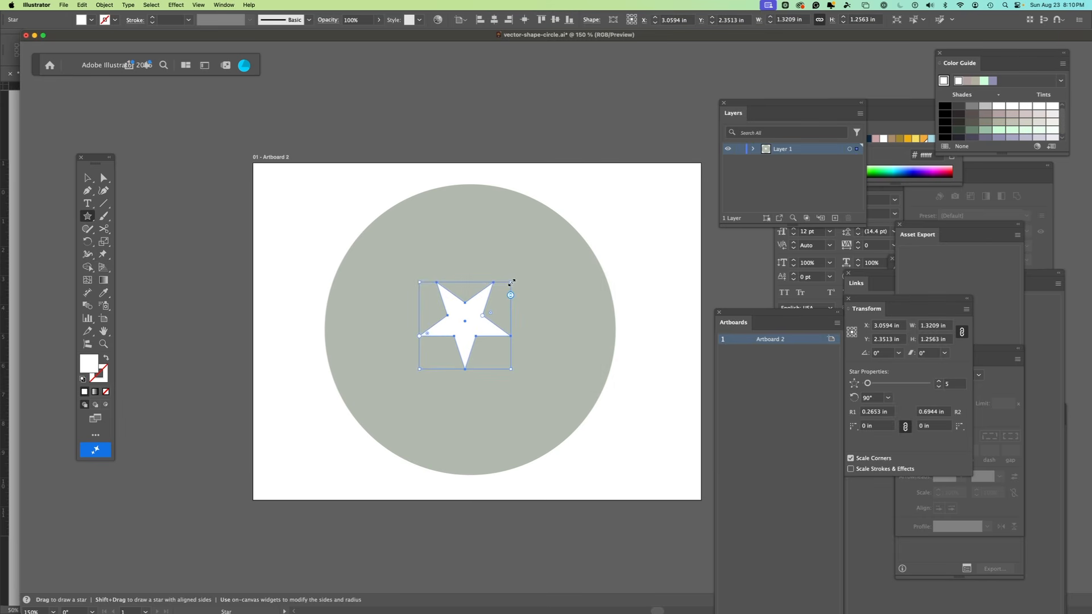
- Enlarge the white star to about 4.18 by 3.82 in and center it over the grey-green circle
{"action": "left_click_drag", "start_coordinate": [511, 280], "coordinate": [611, 194]}
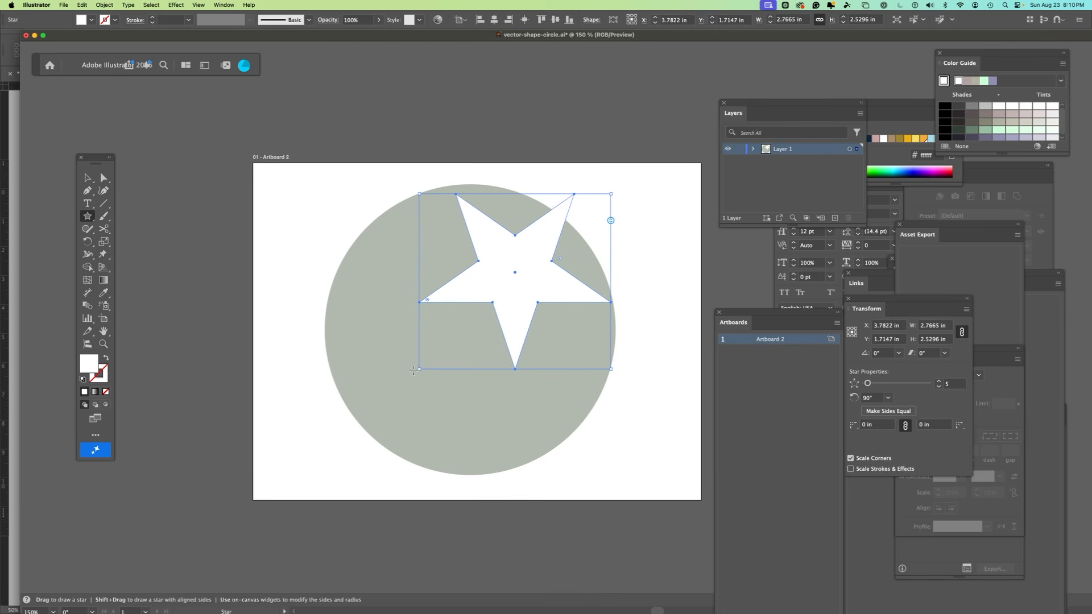
{"action": "left_click_drag", "start_coordinate": [421, 370], "coordinate": [323, 426]}
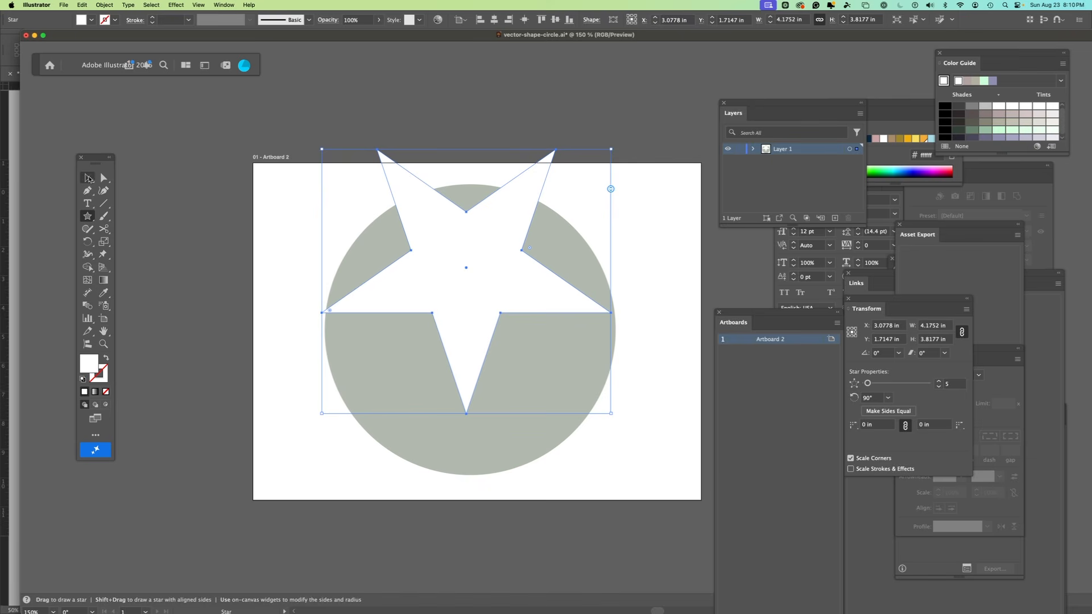
{"action": "left_click", "coordinate": [88, 177]}
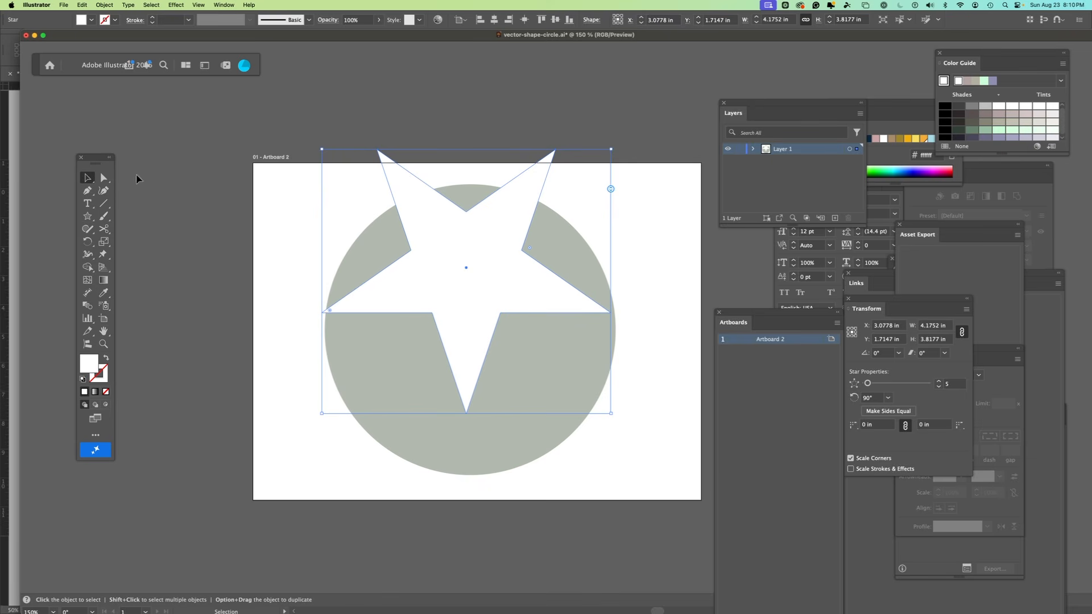
{"action": "left_click_drag", "start_coordinate": [449, 247], "coordinate": [453, 304]}
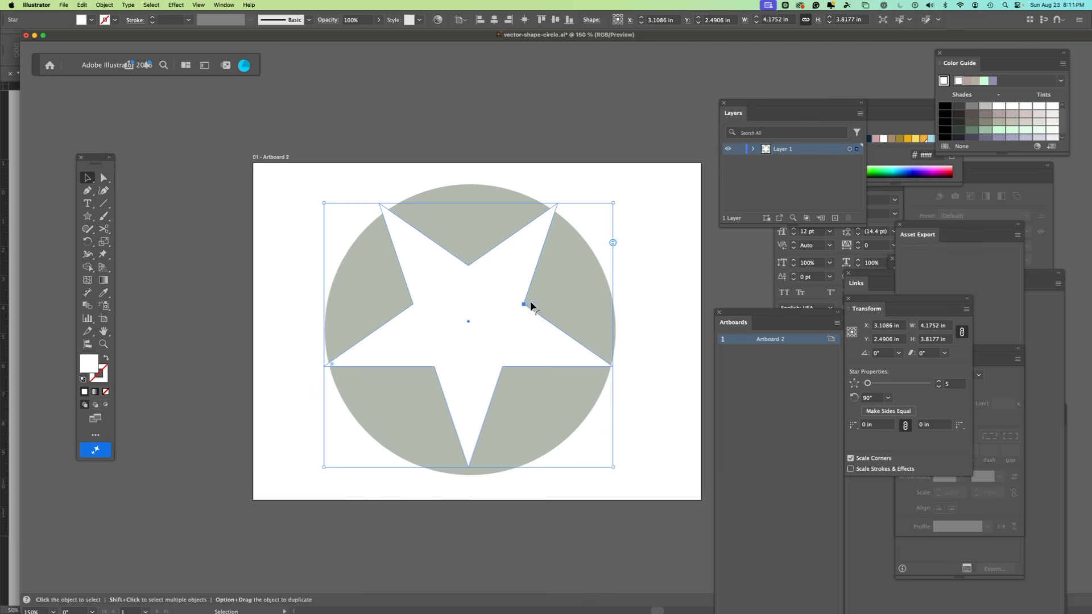
{"action": "left_click_drag", "start_coordinate": [531, 306], "coordinate": [467, 321]}
- Increase the star to 17 points and nudge the resulting starburst into the middle of the circle
{"action": "left_click_drag", "start_coordinate": [613, 245], "coordinate": [595, 395]}
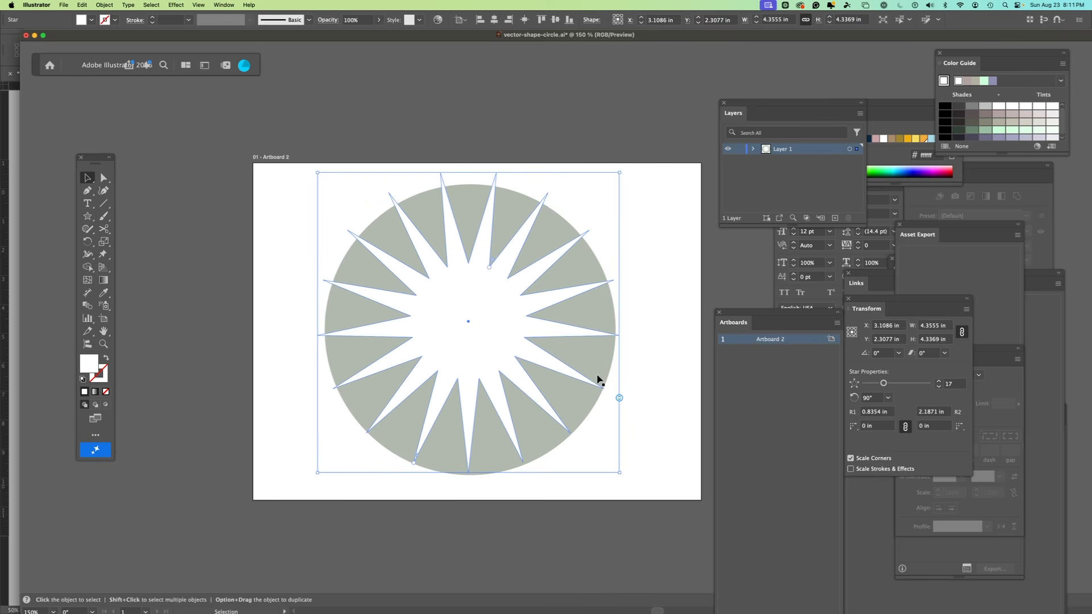
{"action": "left_click_drag", "start_coordinate": [473, 311], "coordinate": [476, 315]}
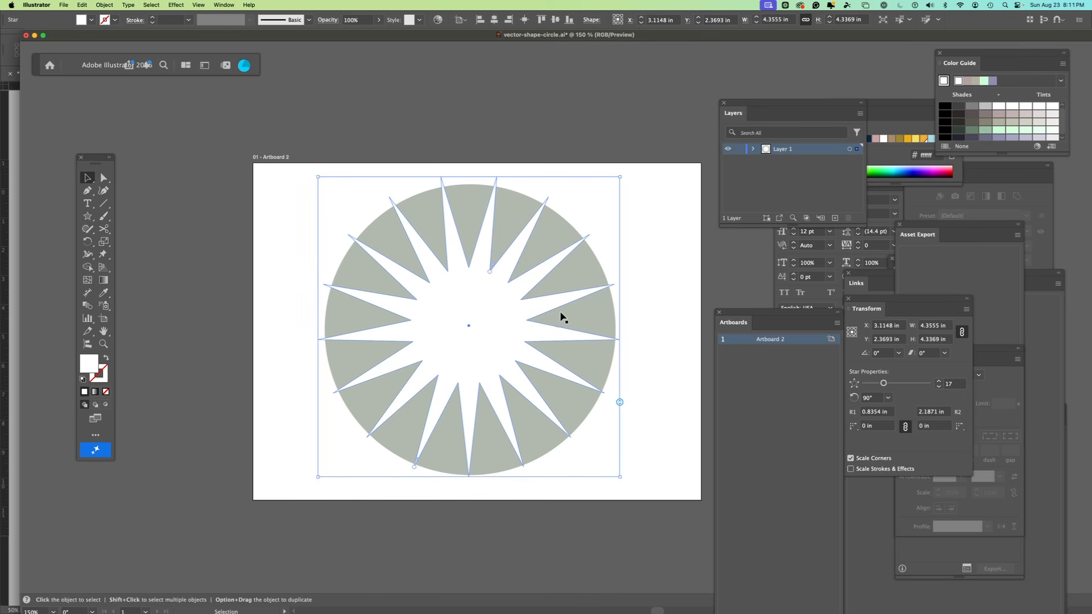
- Deselect the starburst, save vector-shape-circle.ai, and switch back to InDesign
{"action": "left_click", "coordinate": [653, 281]}
{"action": "key", "text": "a"}
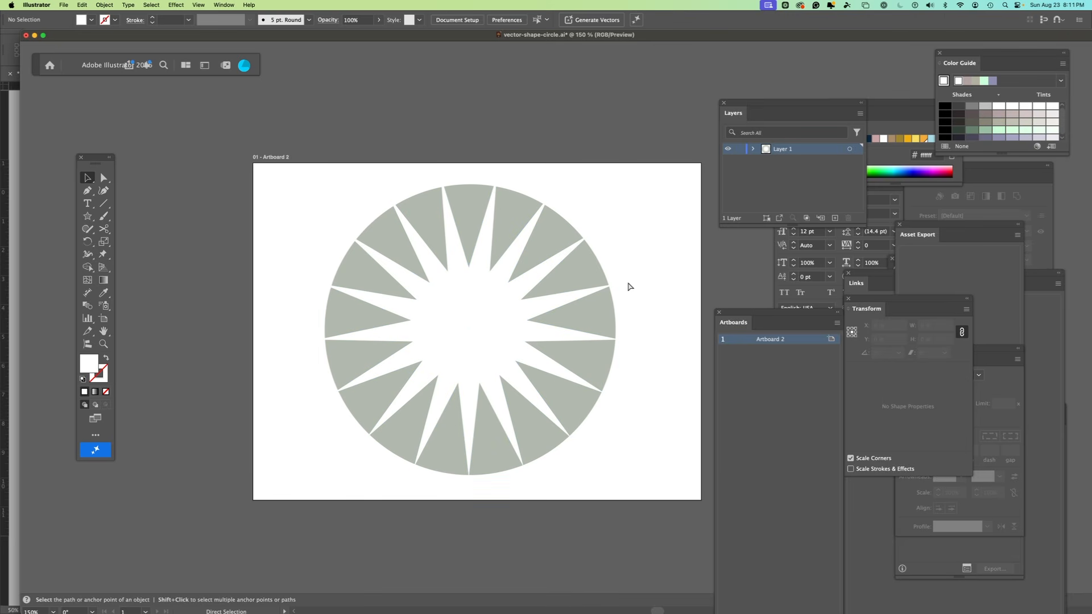
{"action": "key", "text": "v"}
{"action": "key", "text": "super+s"}
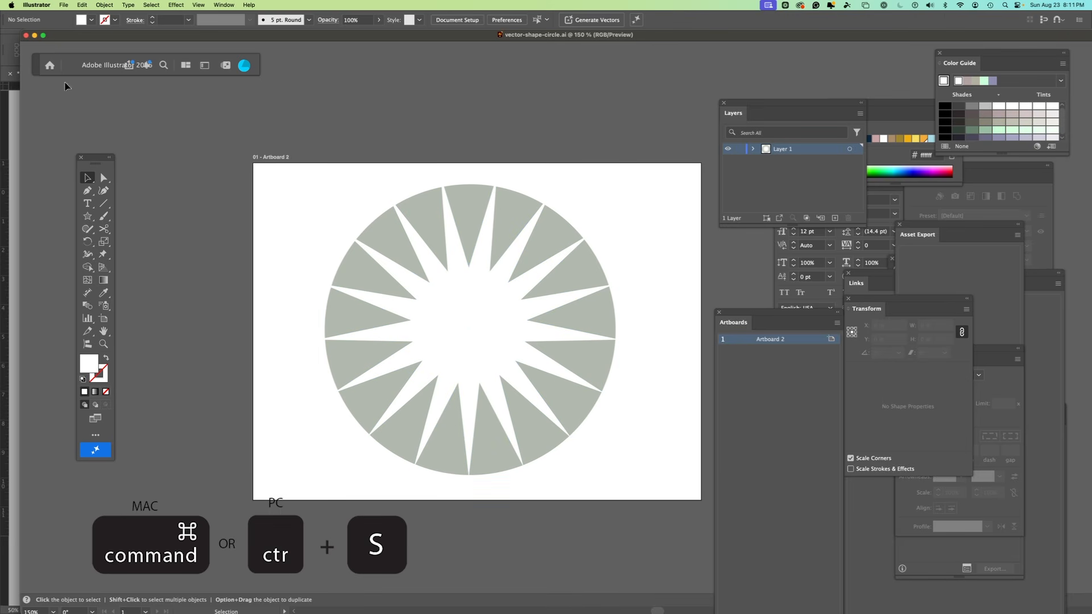
{"action": "left_click", "coordinate": [63, 5]}
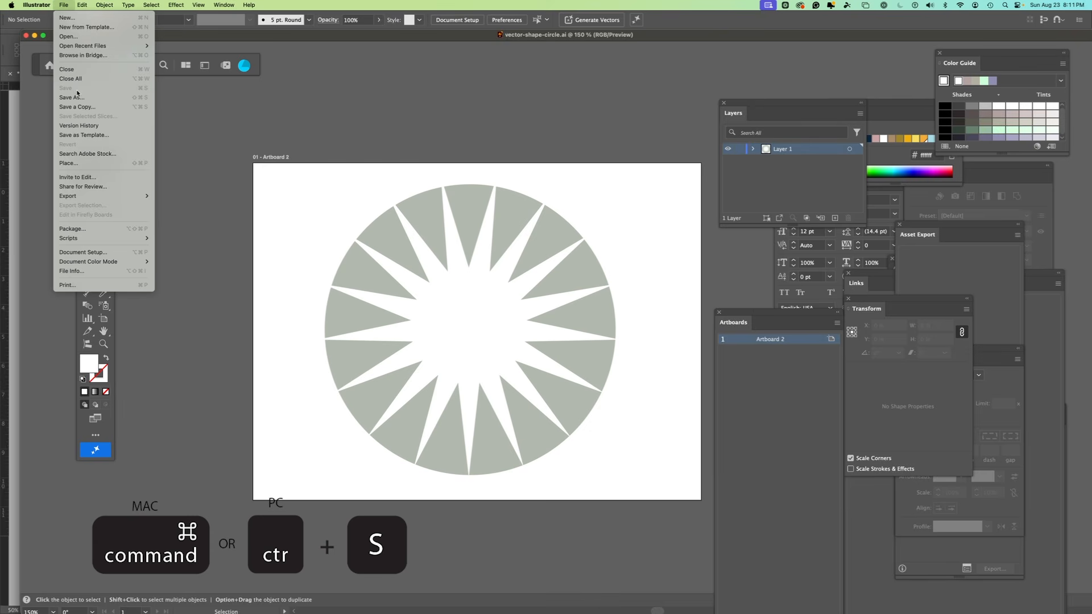
{"action": "left_click", "coordinate": [504, 353]}
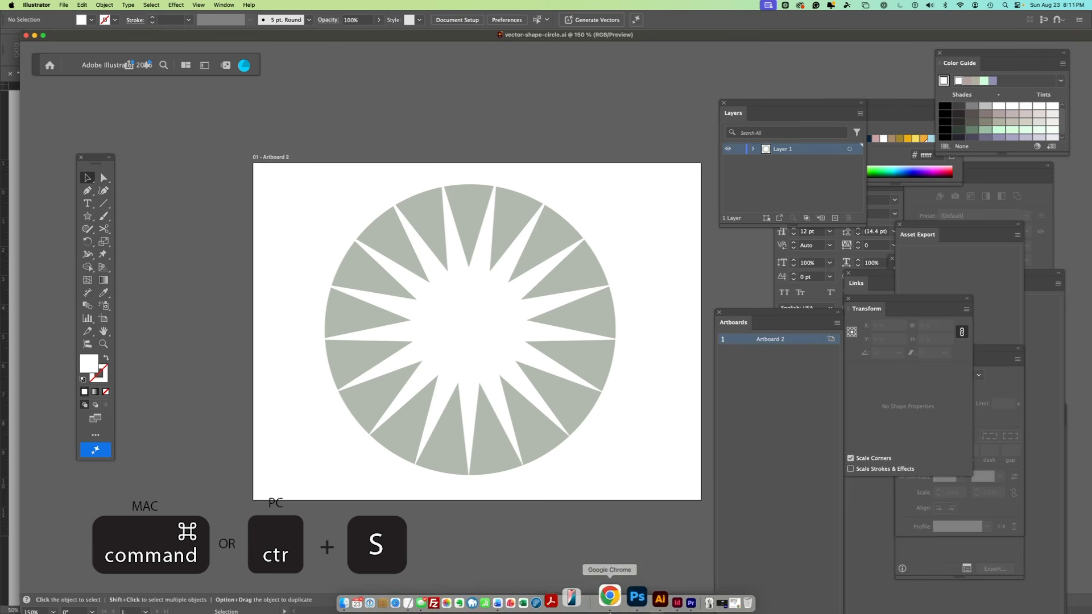
{"action": "left_click", "coordinate": [648, 609]}
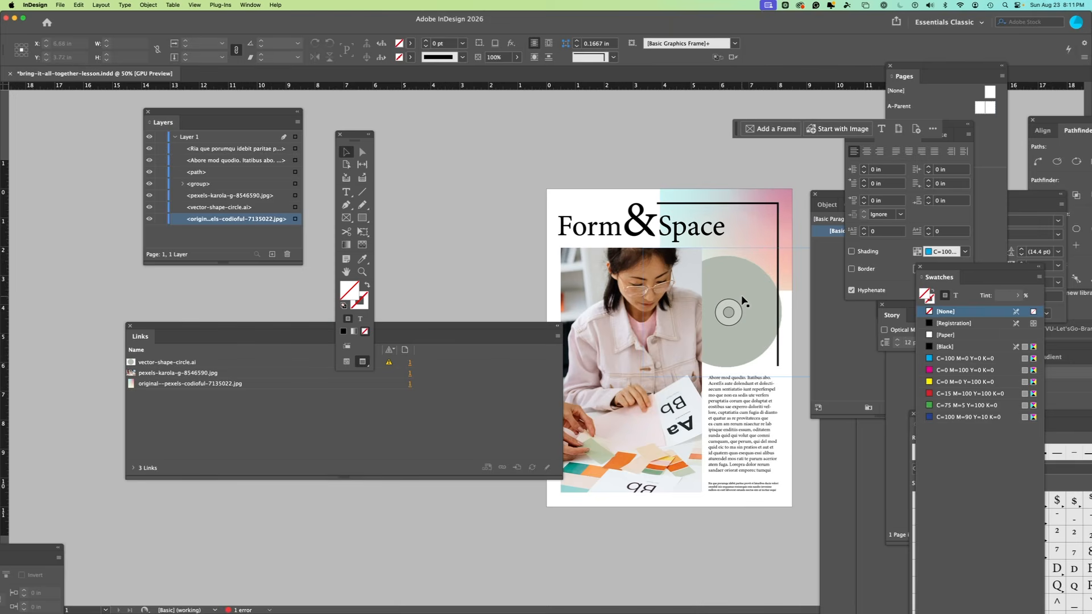
- Select the circle graphic on the page and update its modified link vector-shape-circle.ai
{"action": "left_click", "coordinate": [743, 299]}
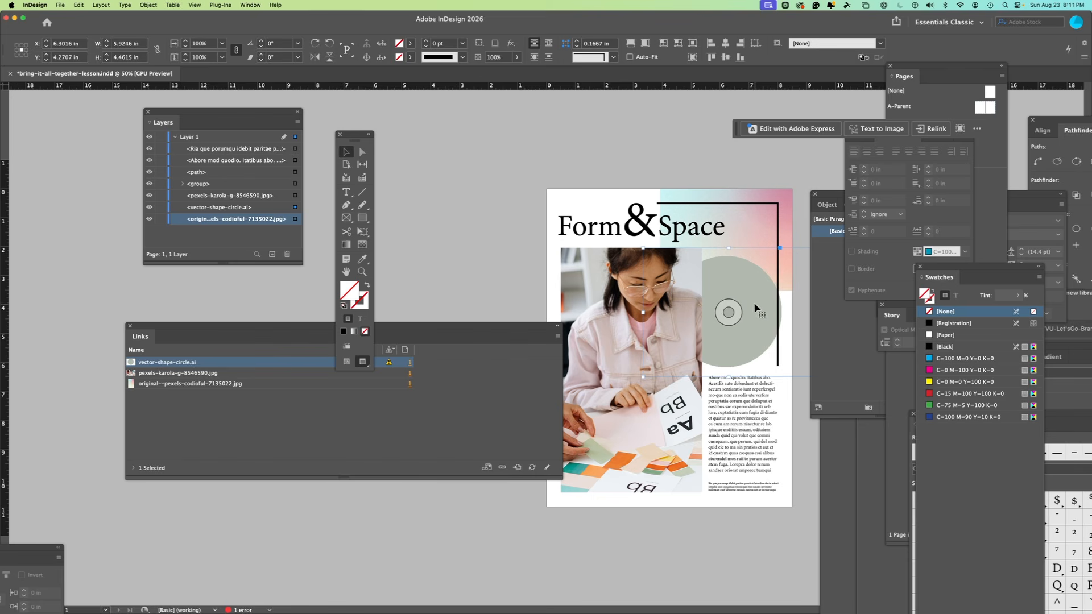
{"action": "left_click_drag", "start_coordinate": [263, 327], "coordinate": [237, 330]}
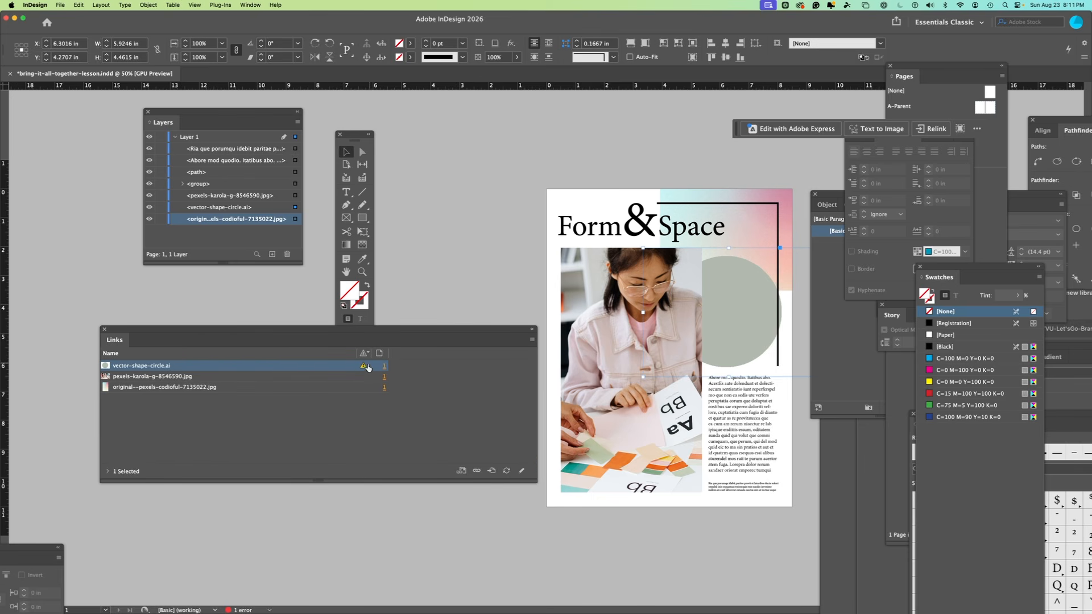
{"action": "mouse_move", "coordinate": [365, 370]}
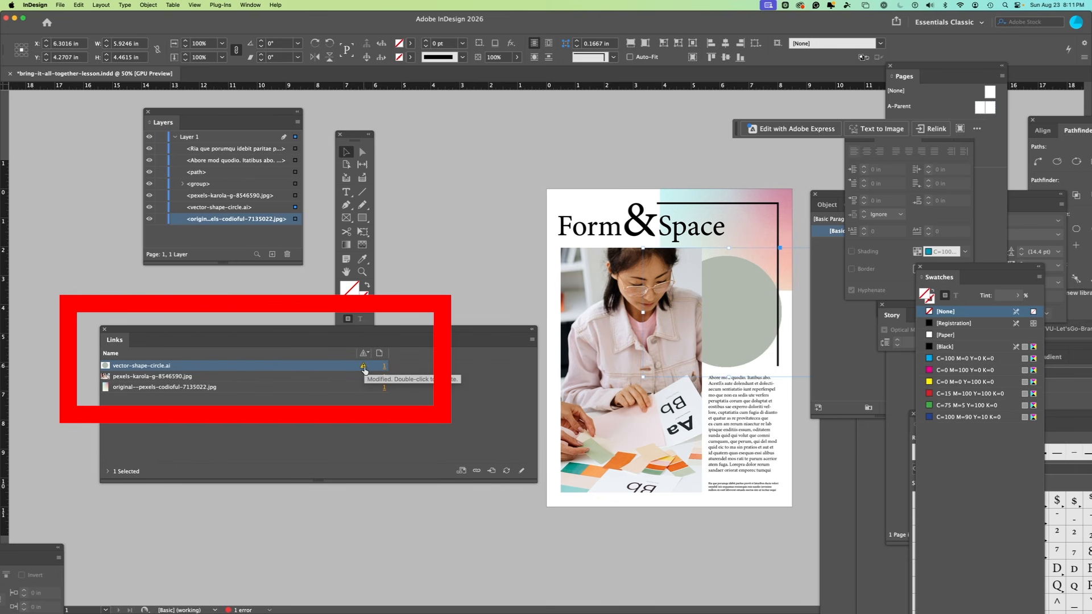
{"action": "double_click", "coordinate": [363, 368]}
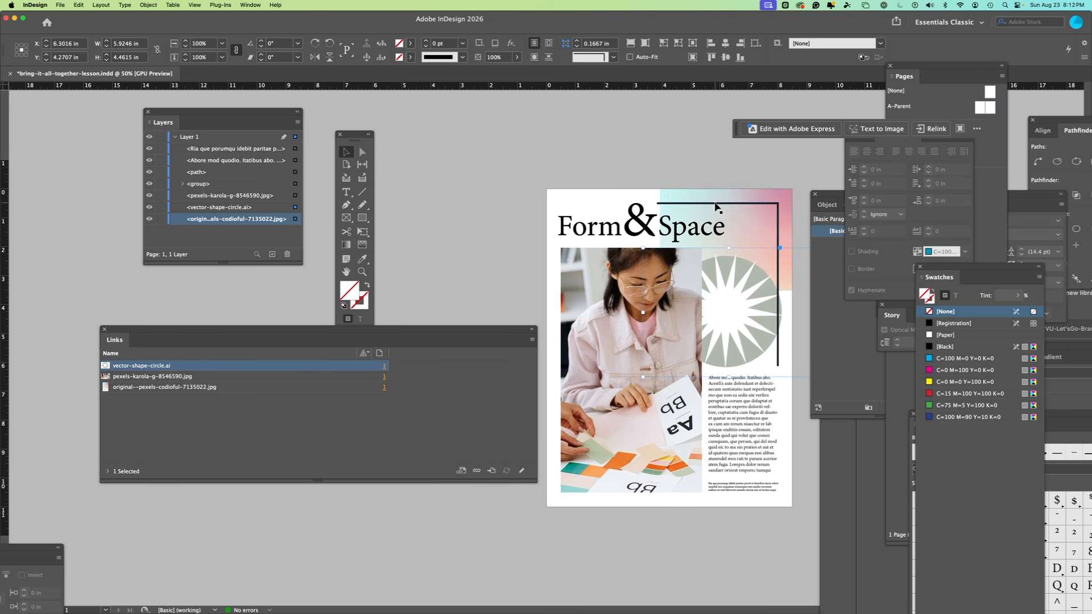
- Select the black corner line around the circle, make its stroke color active, and place the Swatches panel beside the page
{"action": "left_click", "coordinate": [667, 203]}
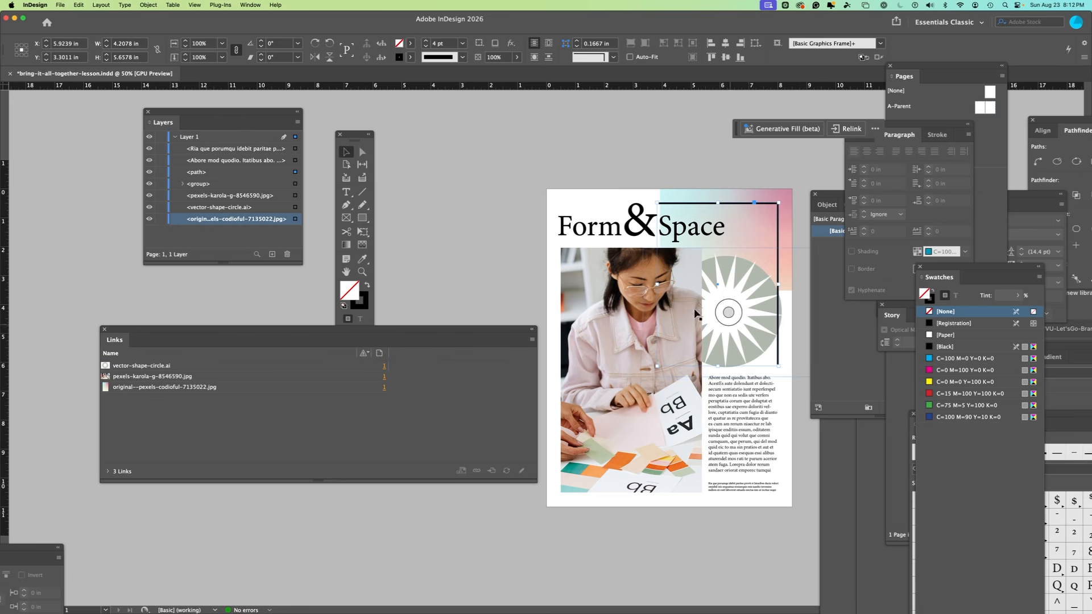
{"action": "left_click_drag", "start_coordinate": [347, 136], "coordinate": [343, 115]}
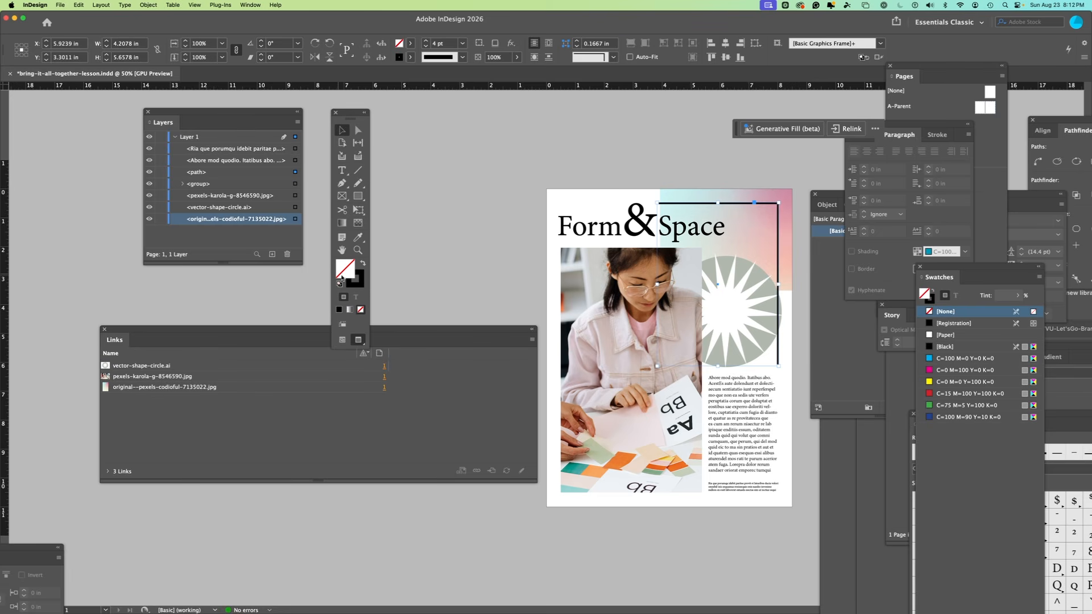
{"action": "left_click", "coordinate": [360, 289]}
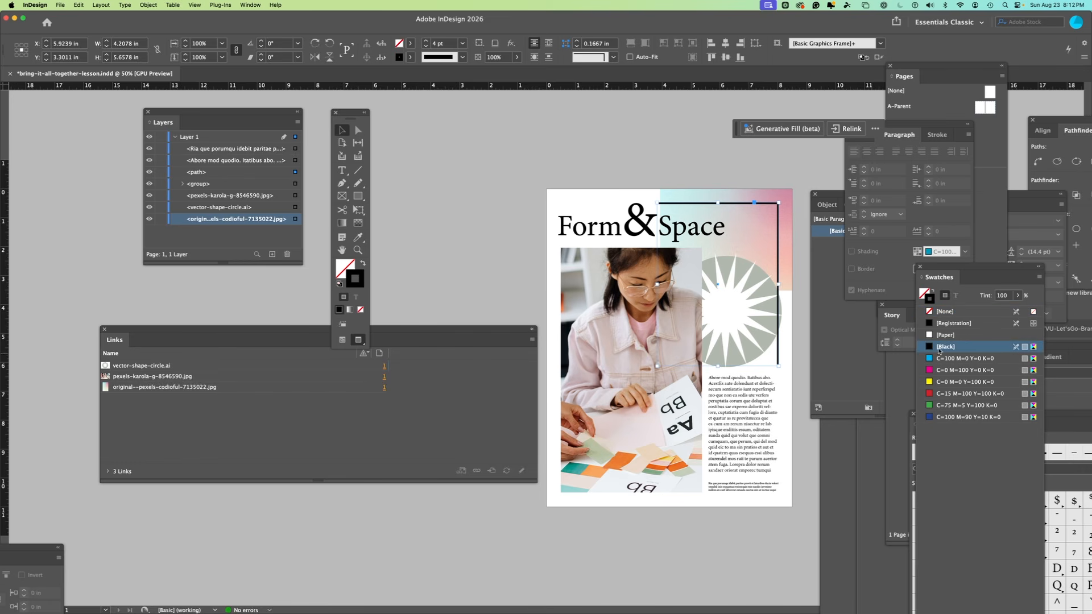
{"action": "left_click_drag", "start_coordinate": [936, 270], "coordinate": [820, 252]}
{"action": "left_click", "coordinate": [249, 5]}
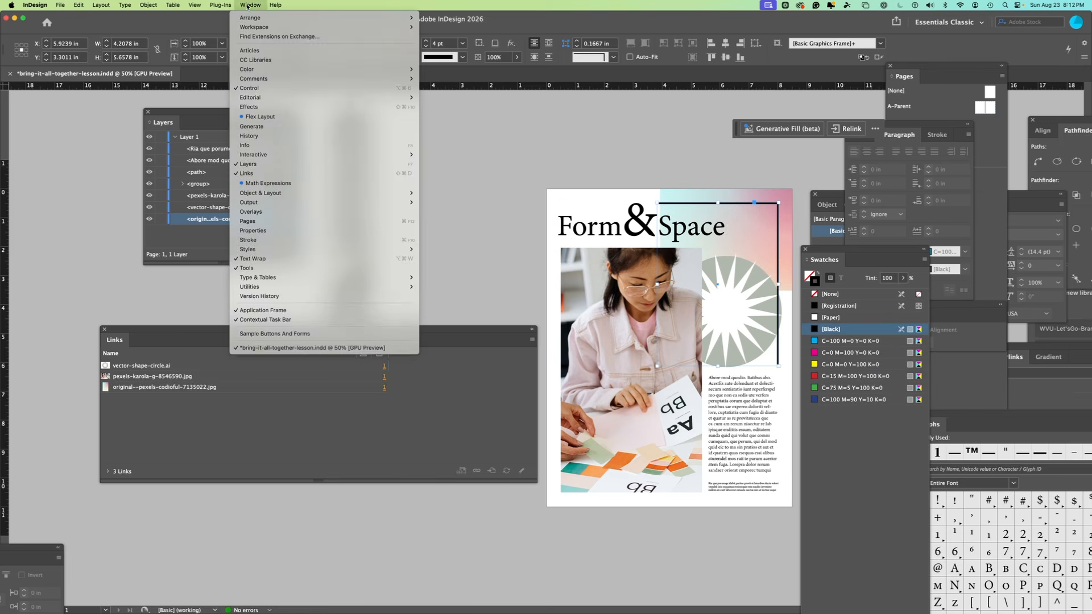
{"action": "mouse_move", "coordinate": [261, 278]}
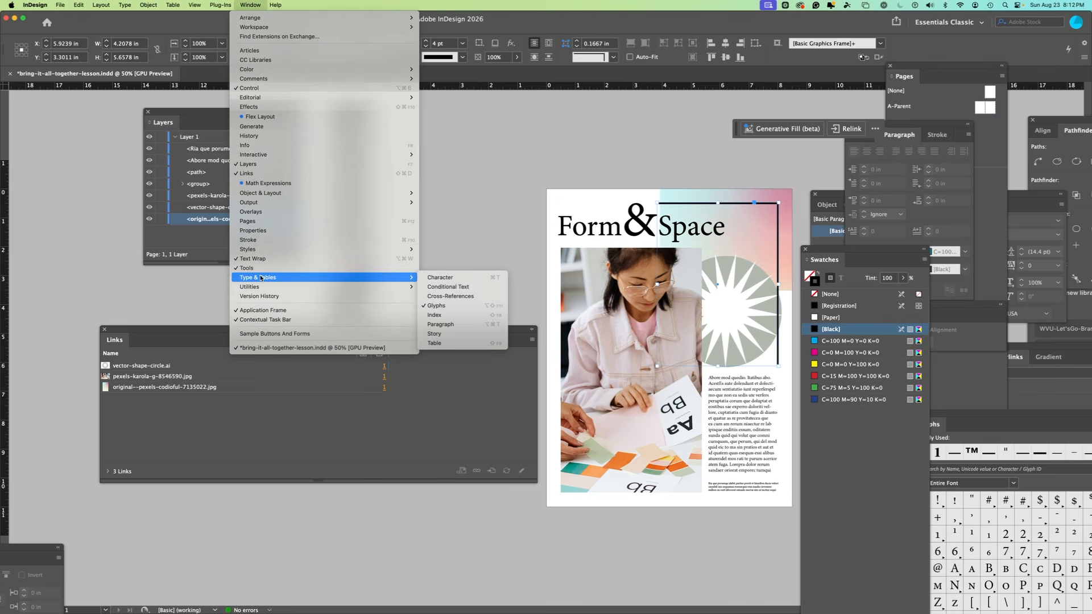
{"action": "mouse_move", "coordinate": [262, 71]}
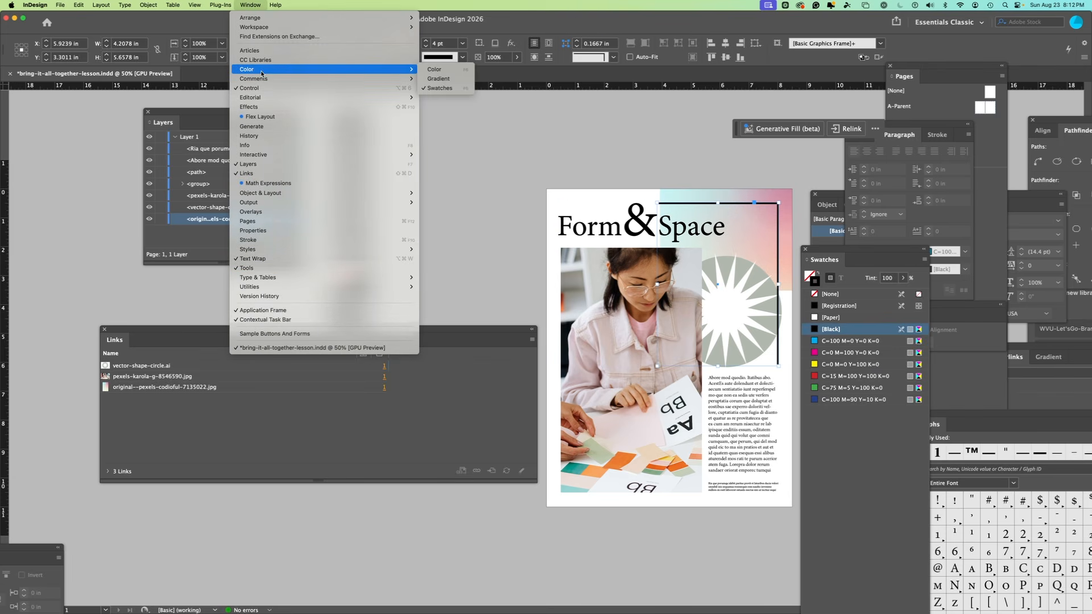
{"action": "left_click", "coordinate": [454, 90]}
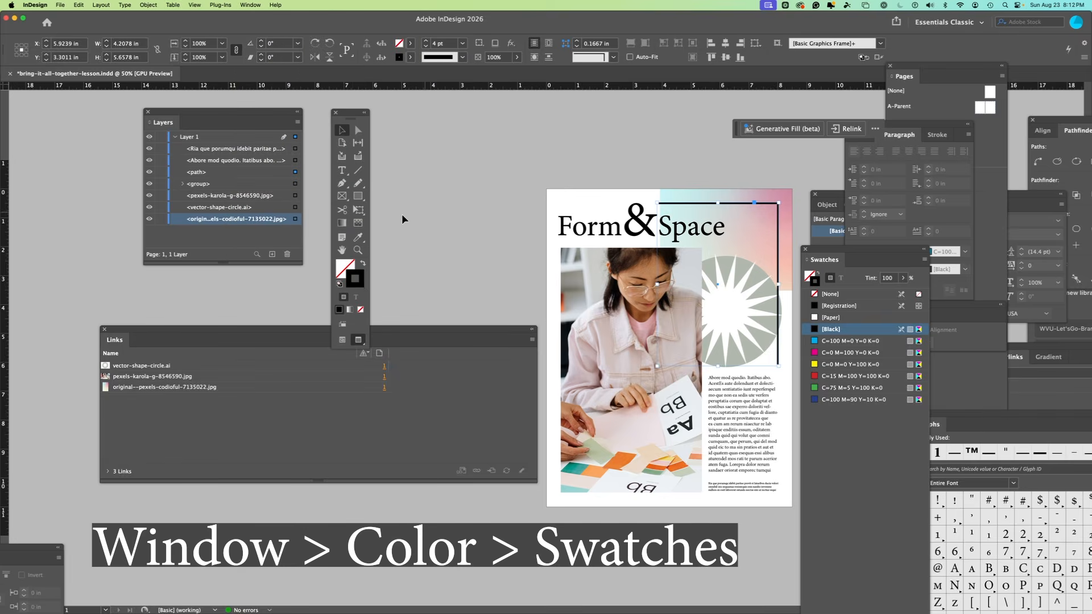
- Change the corner line's stroke color to white (ffffff) and deselect it
{"action": "double_click", "coordinate": [360, 285]}
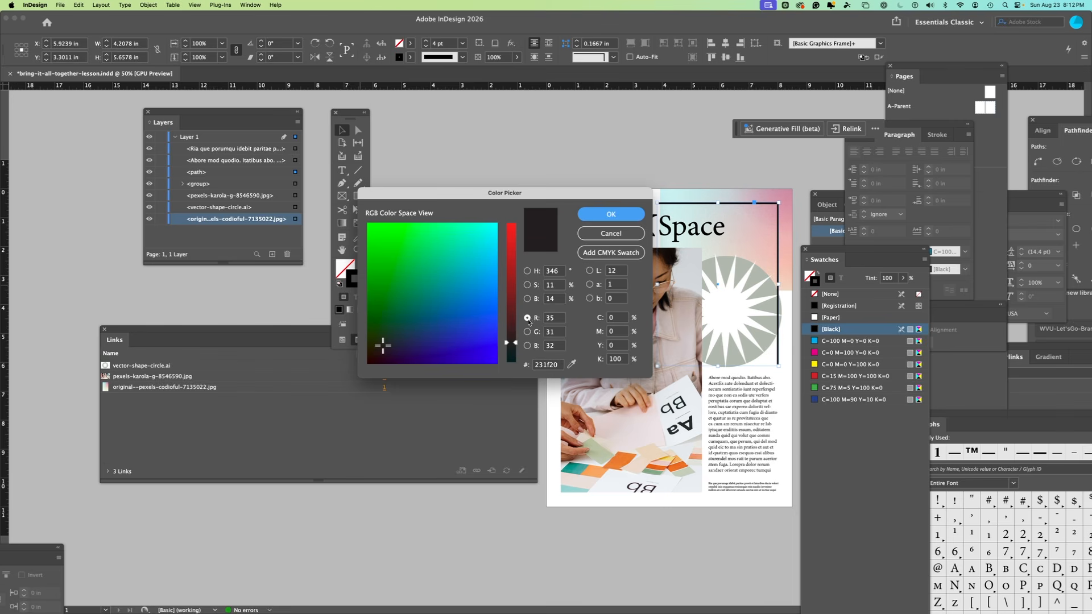
{"action": "left_click", "coordinate": [528, 272]}
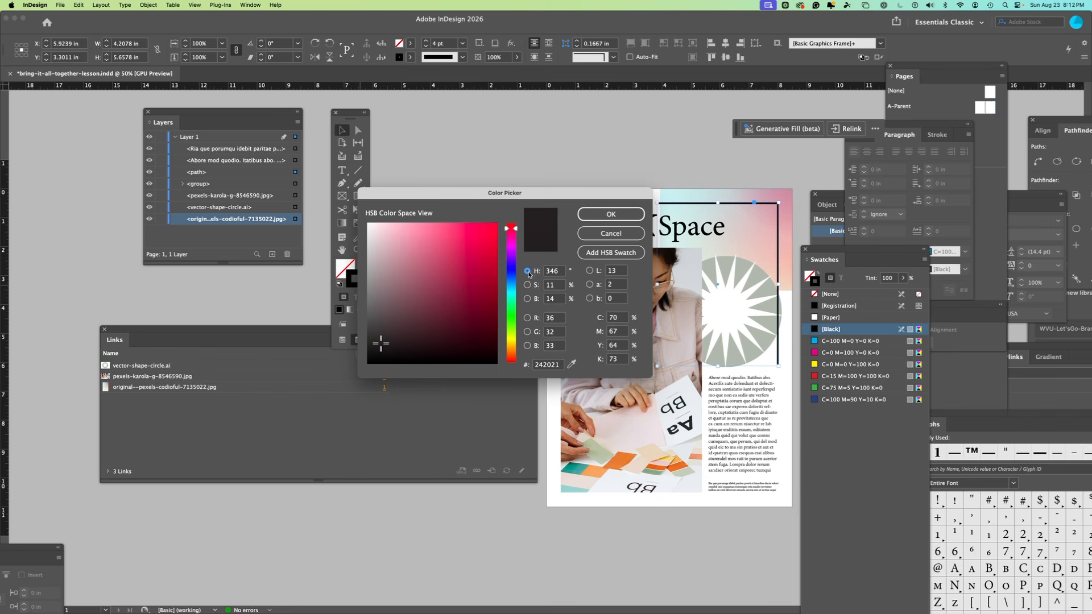
{"action": "left_click_drag", "start_coordinate": [371, 233], "coordinate": [367, 221]}
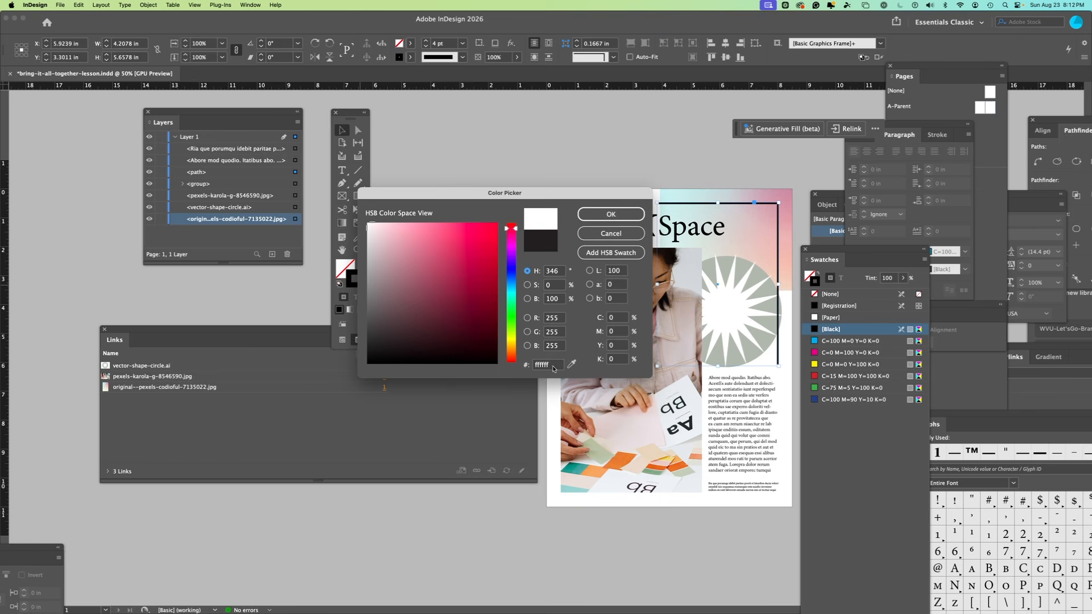
{"action": "left_click", "coordinate": [611, 214]}
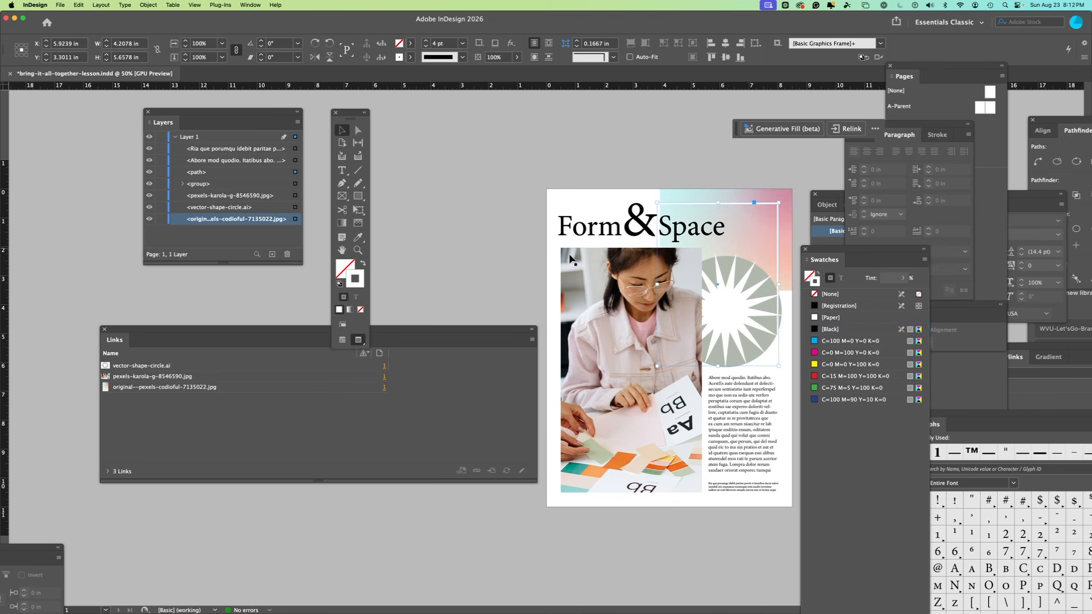
{"action": "left_click", "coordinate": [444, 136]}
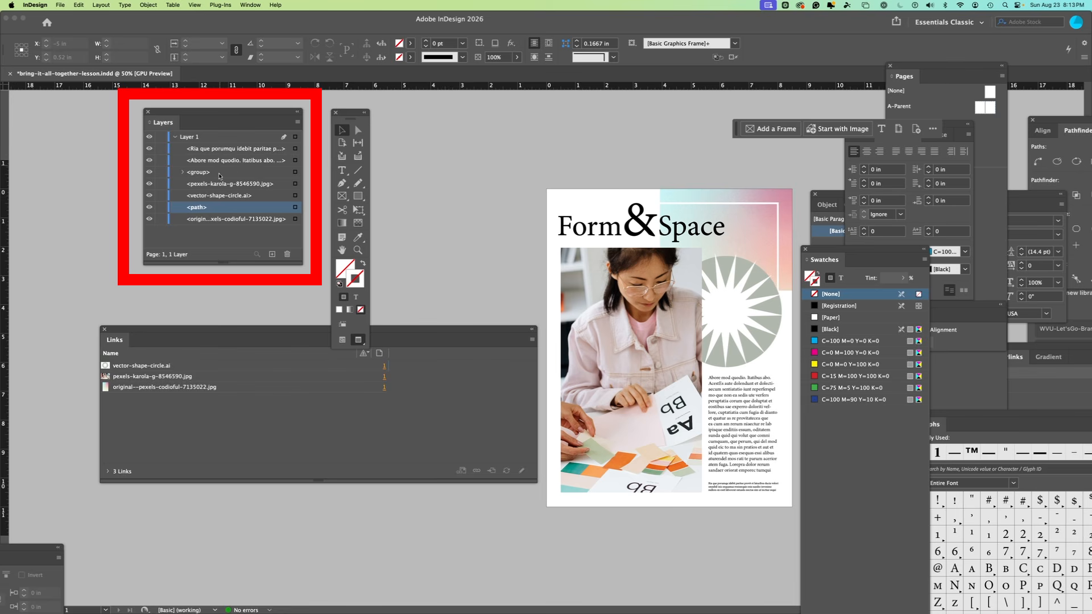
{"action": "left_click", "coordinate": [517, 219]}
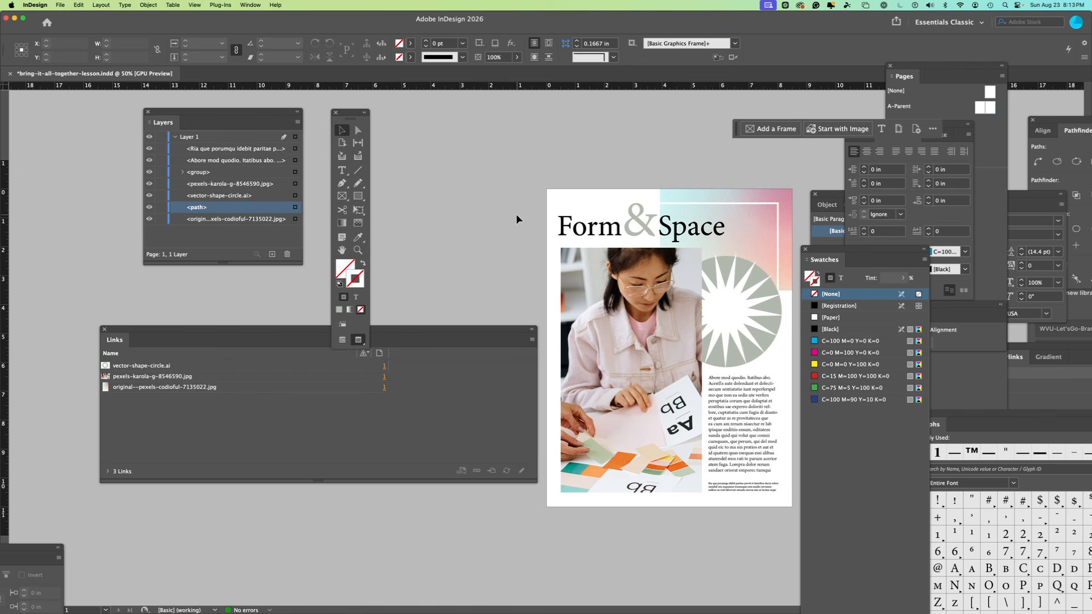
- Move the InDesign and Illustrator windows aside and open form-and-space-text.docx from the lesson folder in Word
{"action": "left_click_drag", "start_coordinate": [654, 20], "coordinate": [585, 46]}
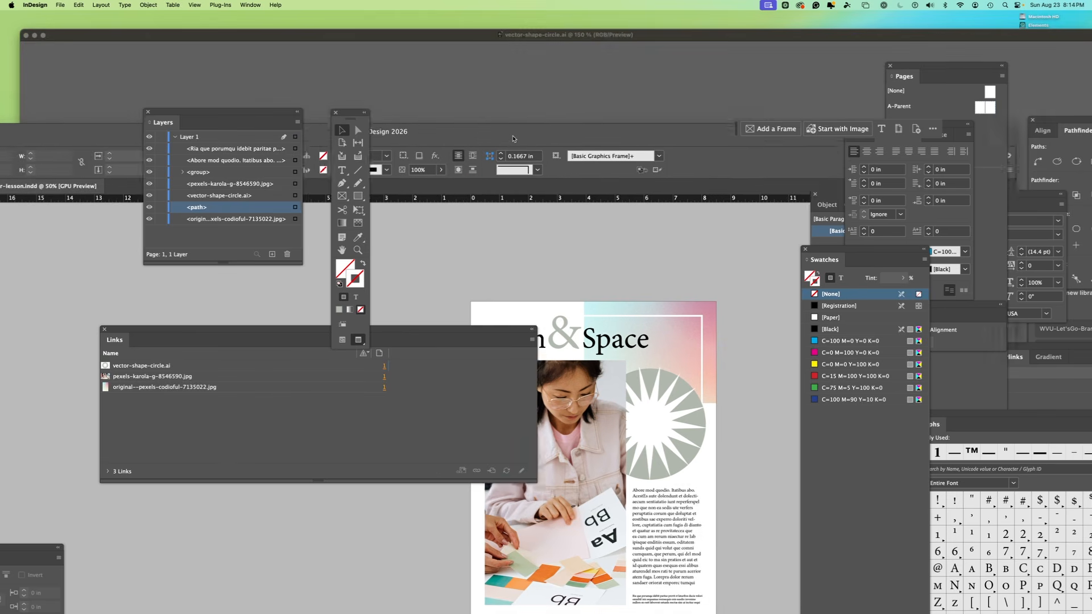
{"action": "left_click", "coordinate": [1051, 38]}
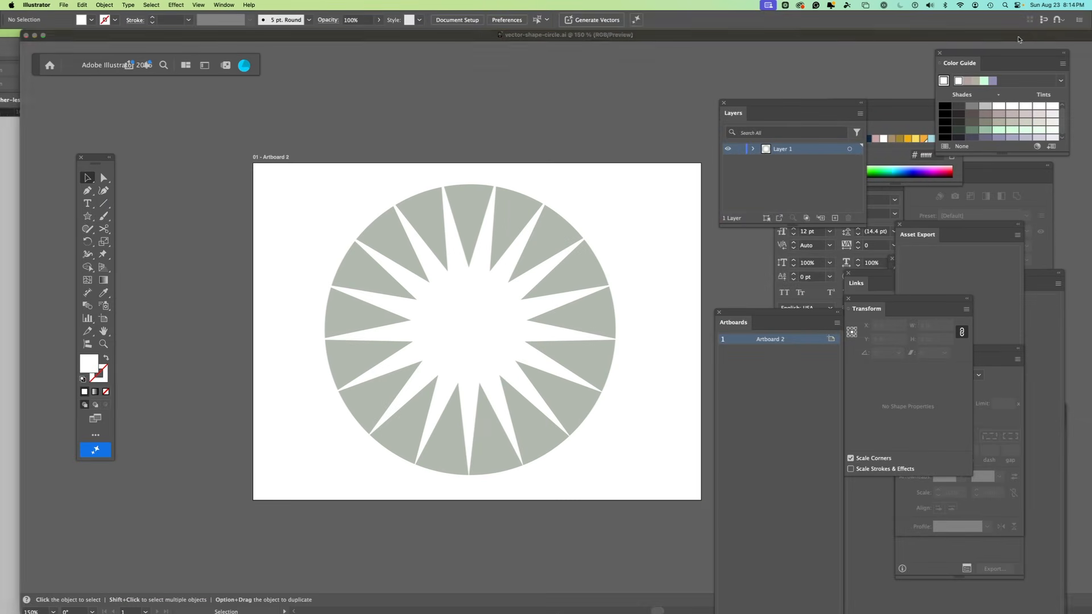
{"action": "left_click_drag", "start_coordinate": [977, 33], "coordinate": [908, 124]}
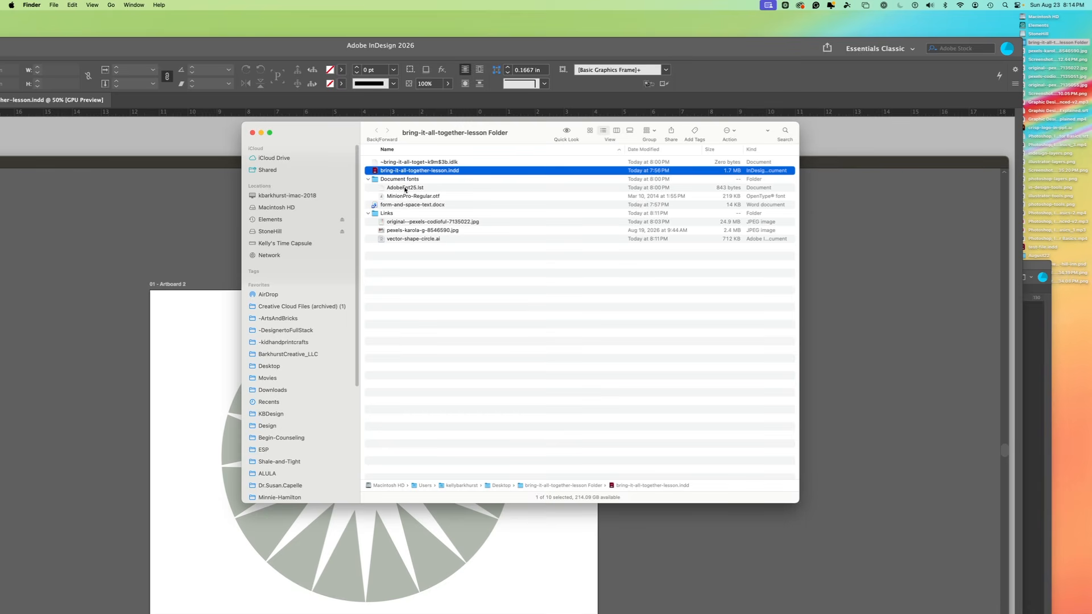
{"action": "double_click", "coordinate": [392, 207]}
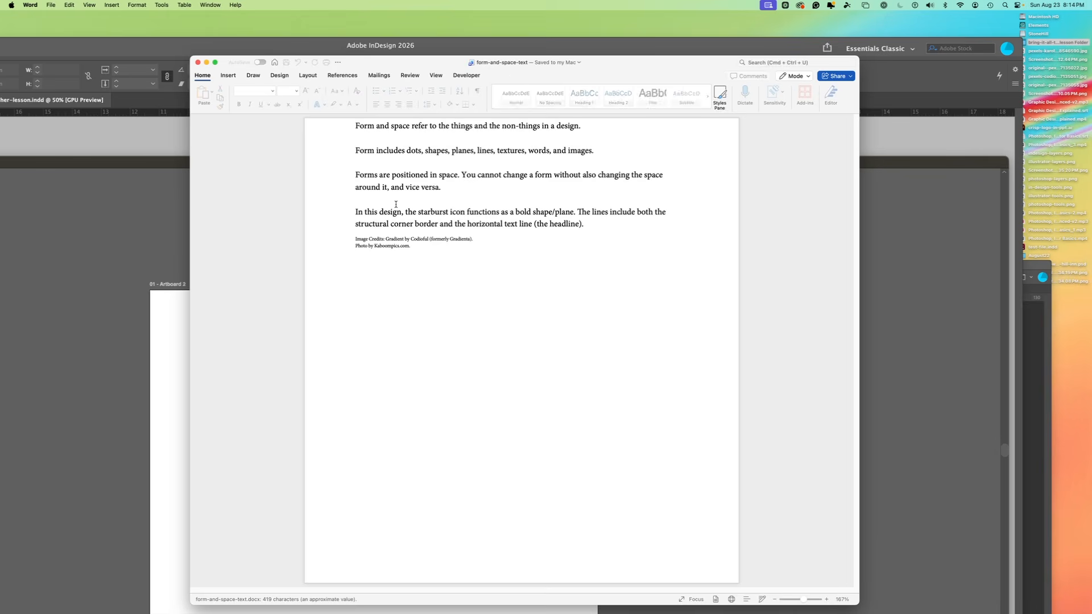
- Copy the body paragraphs above the image credits and switch back to InDesign
{"action": "left_click_drag", "start_coordinate": [360, 133], "coordinate": [603, 232]}
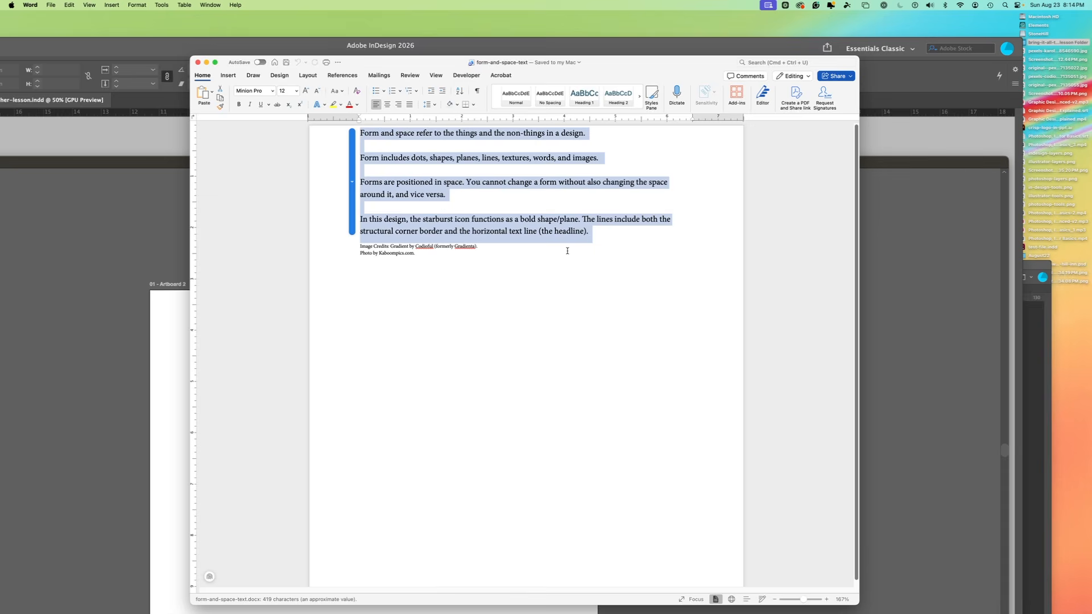
{"action": "key", "text": "super+c"}
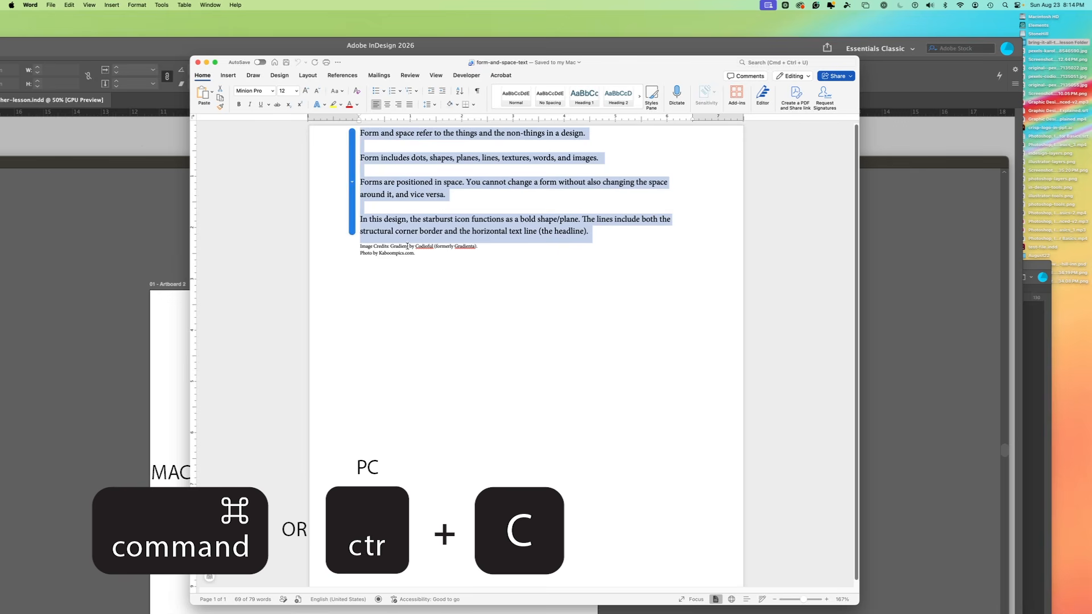
{"action": "left_click", "coordinate": [151, 134]}
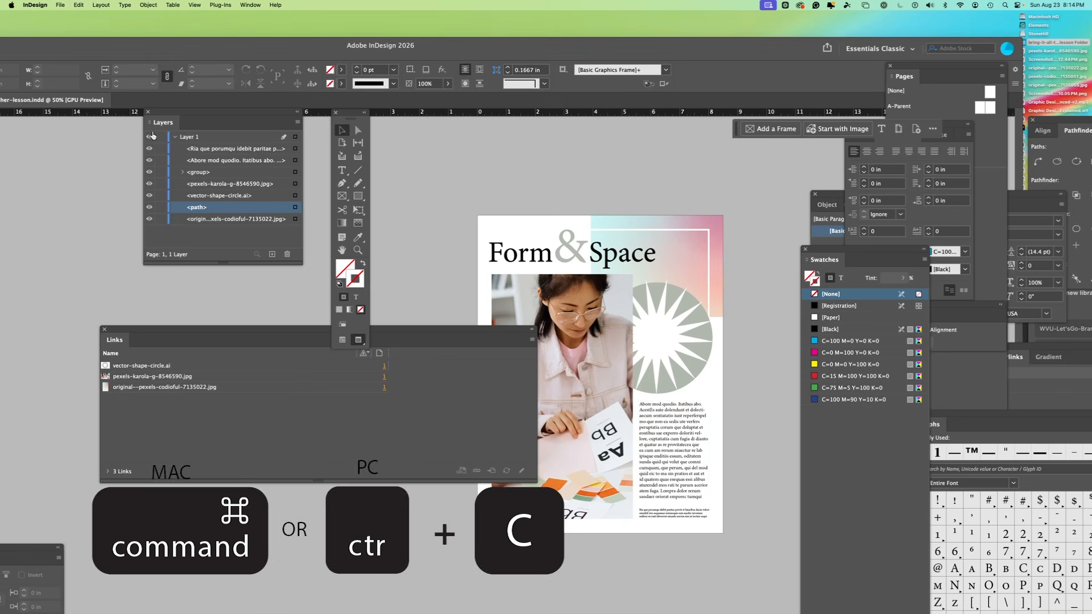
- Replace all placeholder body text below the starburst circle with the copied paragraphs and leave text editing
{"action": "left_click", "coordinate": [667, 444]}
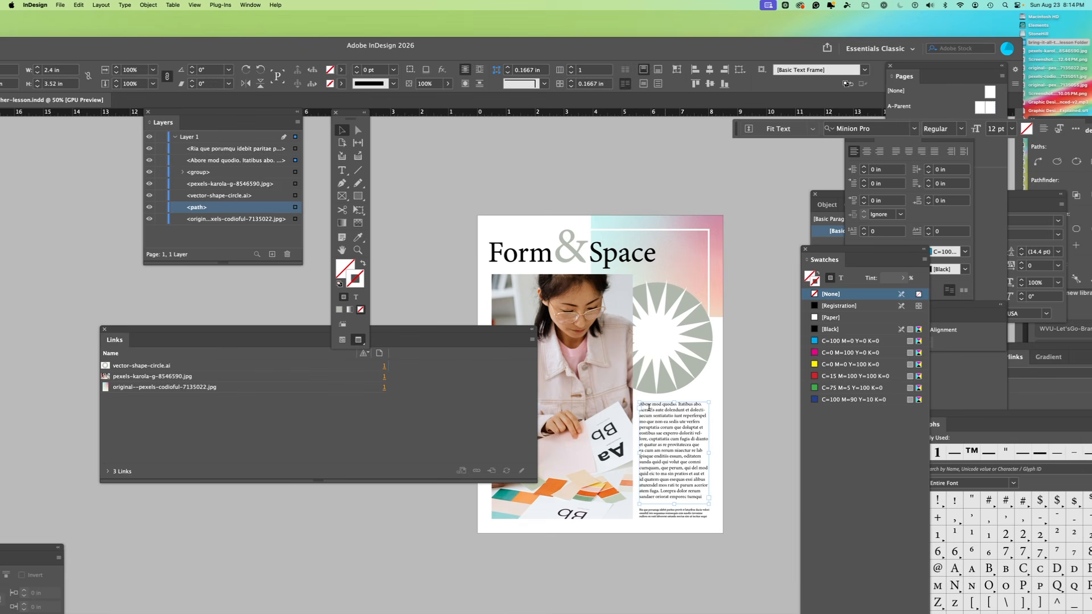
{"action": "double_click", "coordinate": [641, 405]}
{"action": "double_click", "coordinate": [641, 406]}
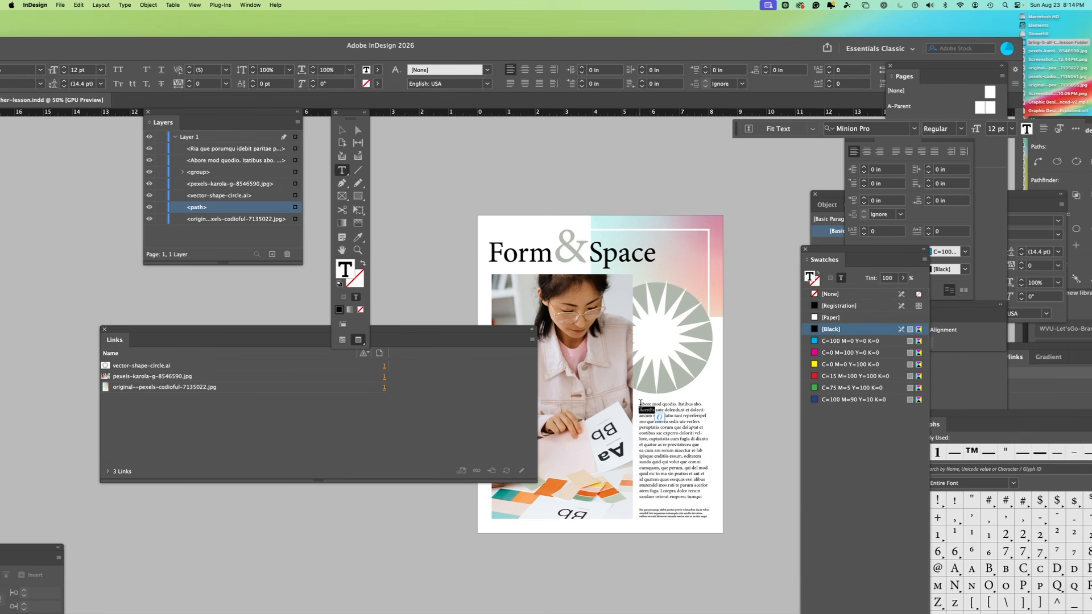
{"action": "left_click_drag", "start_coordinate": [640, 404], "coordinate": [704, 497]}
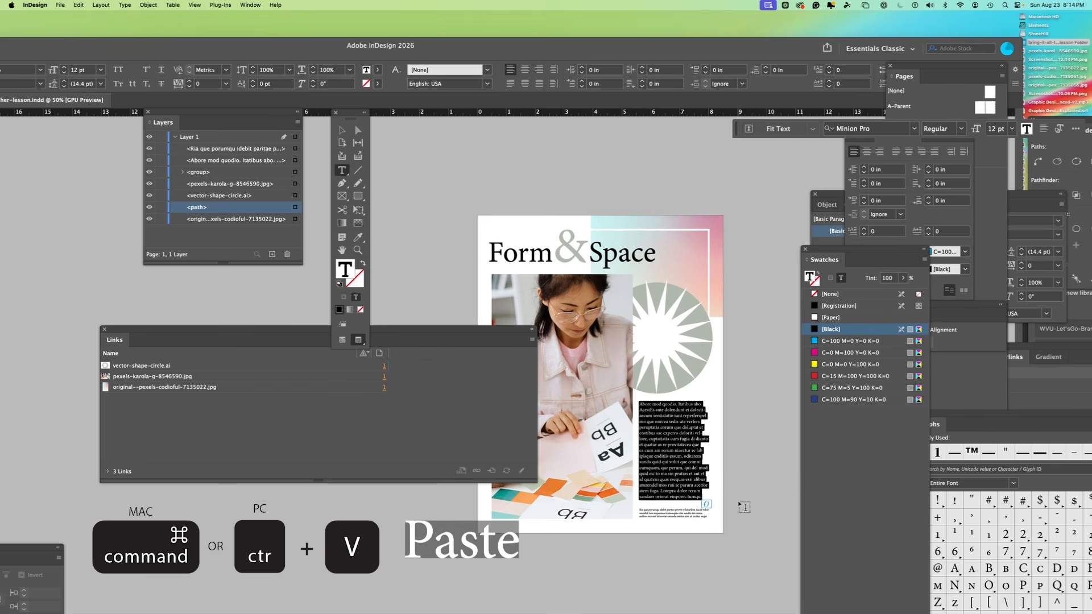
{"action": "key", "text": "super+v"}
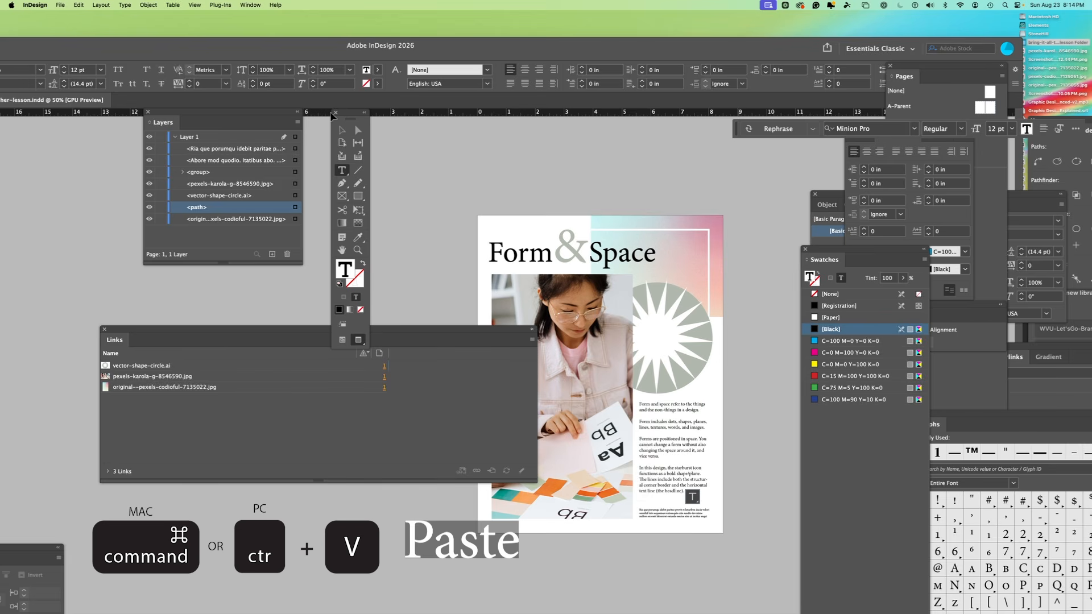
{"action": "key", "text": "Escape"}
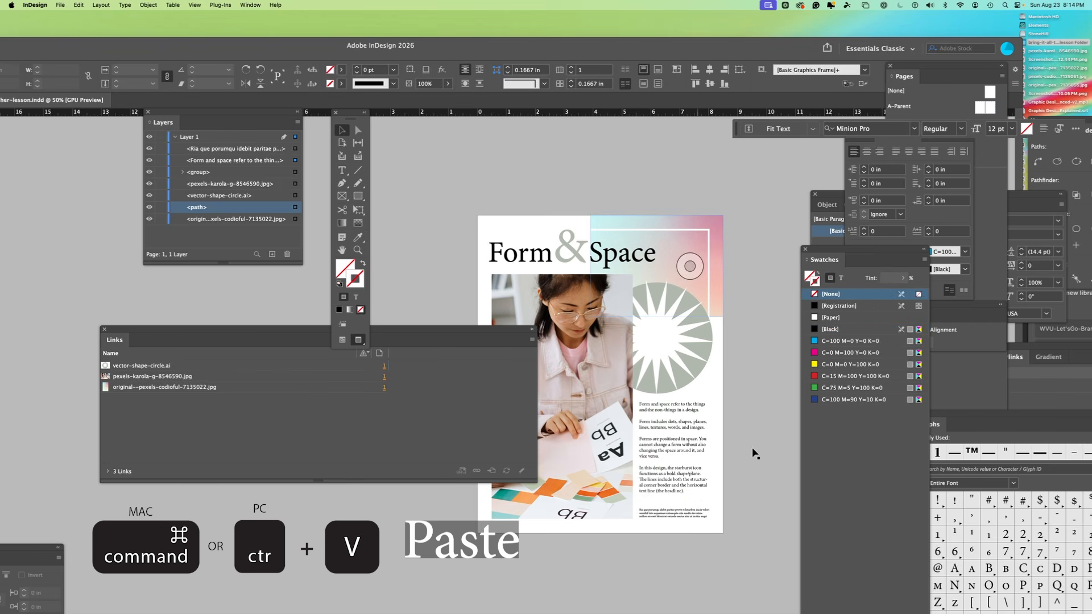
{"action": "left_click", "coordinate": [715, 480]}
{"action": "left_click", "coordinate": [665, 441]}
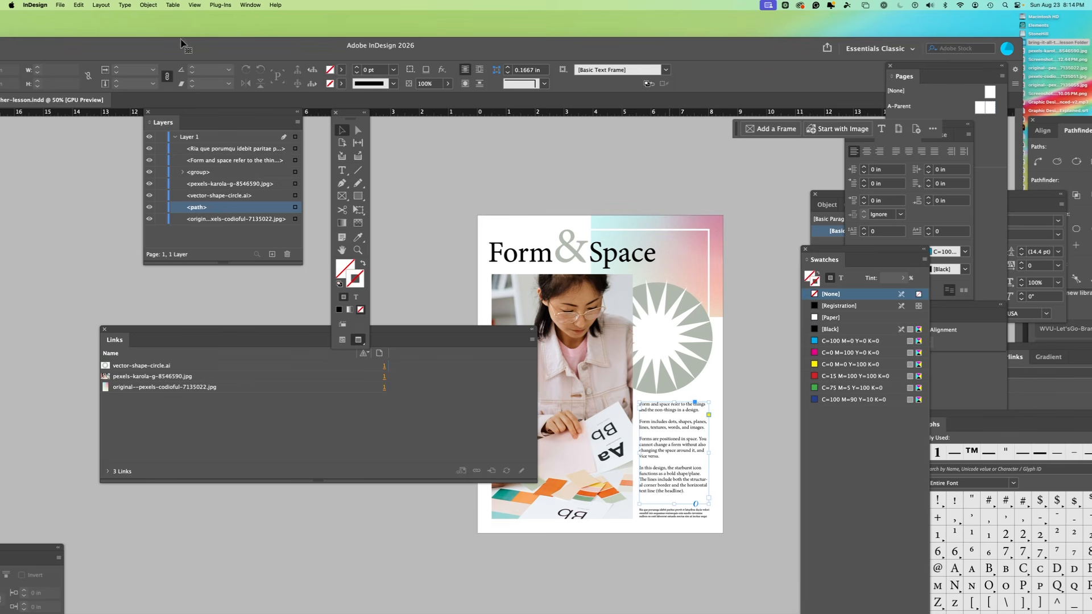
{"action": "double_click", "coordinate": [152, 47]}
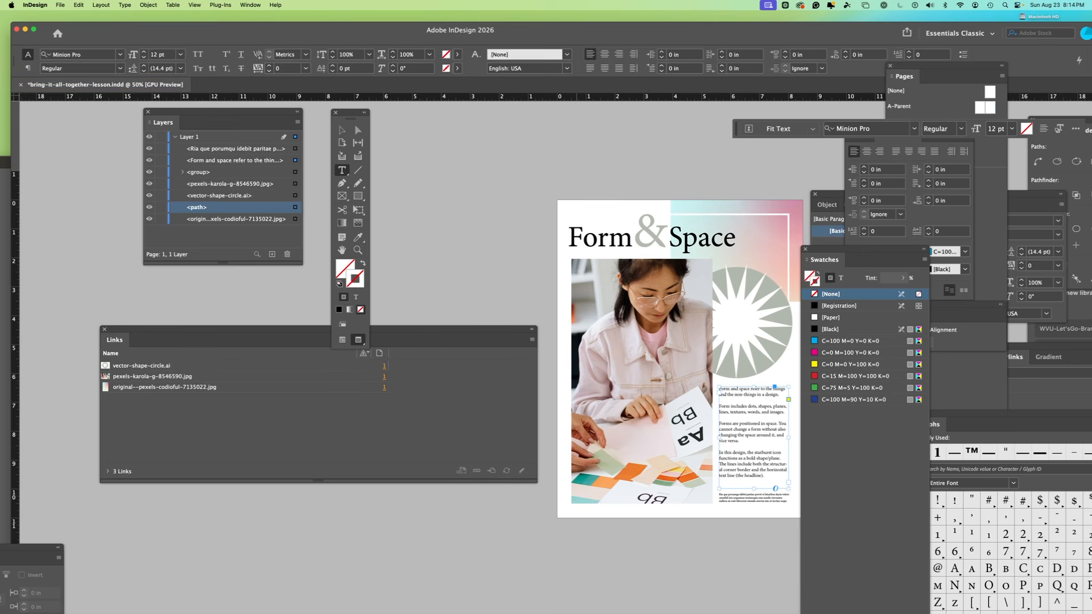
- Switch to Word, copy the two image credit lines, and return to InDesign
{"action": "mouse_move", "coordinate": [577, 611]}
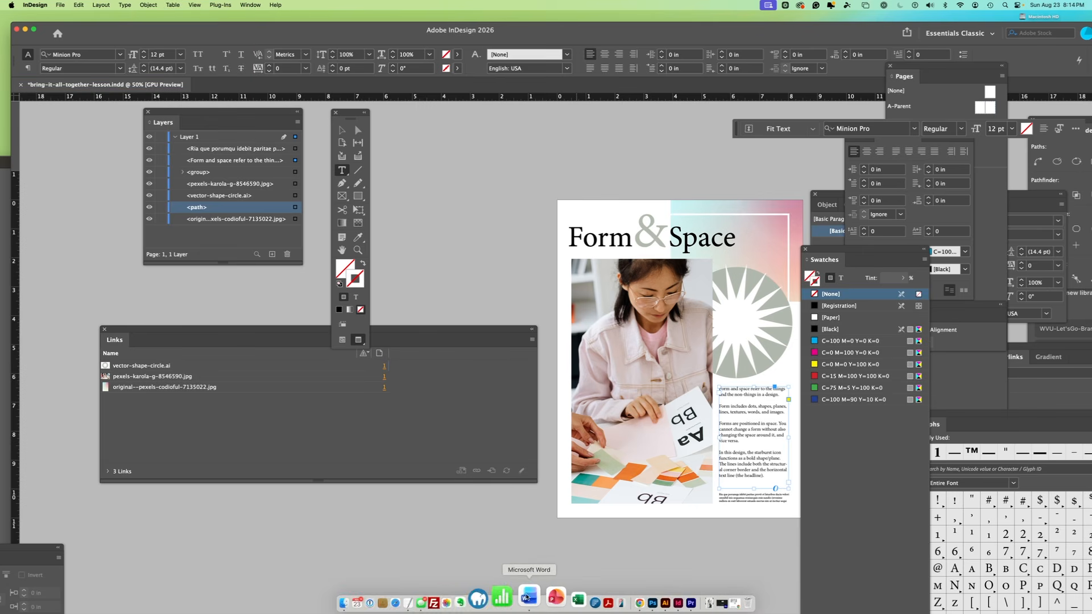
{"action": "left_click", "coordinate": [523, 603]}
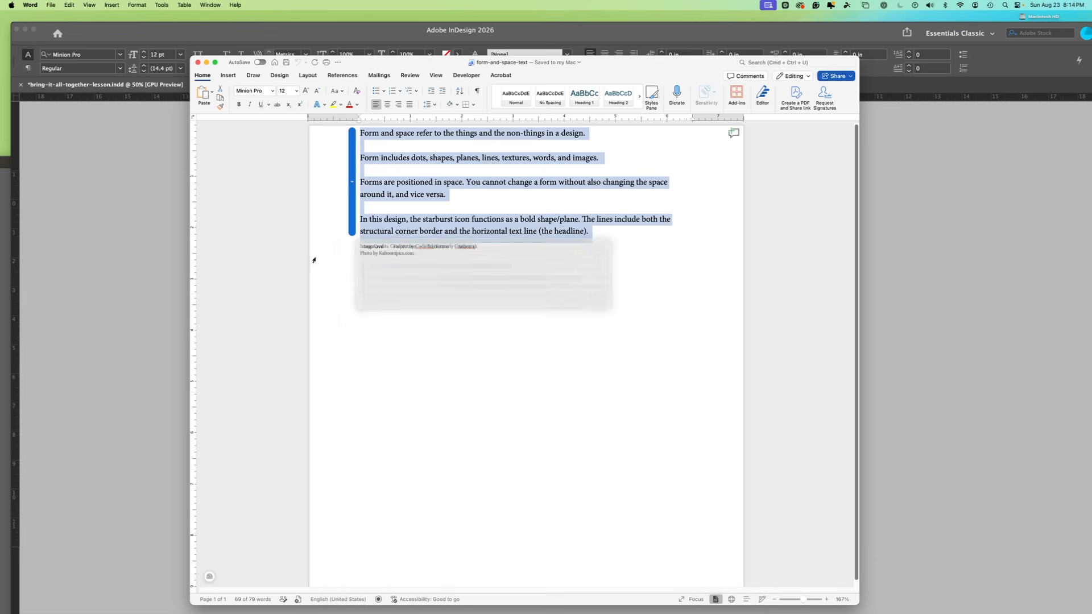
{"action": "left_click_drag", "start_coordinate": [362, 248], "coordinate": [370, 264]}
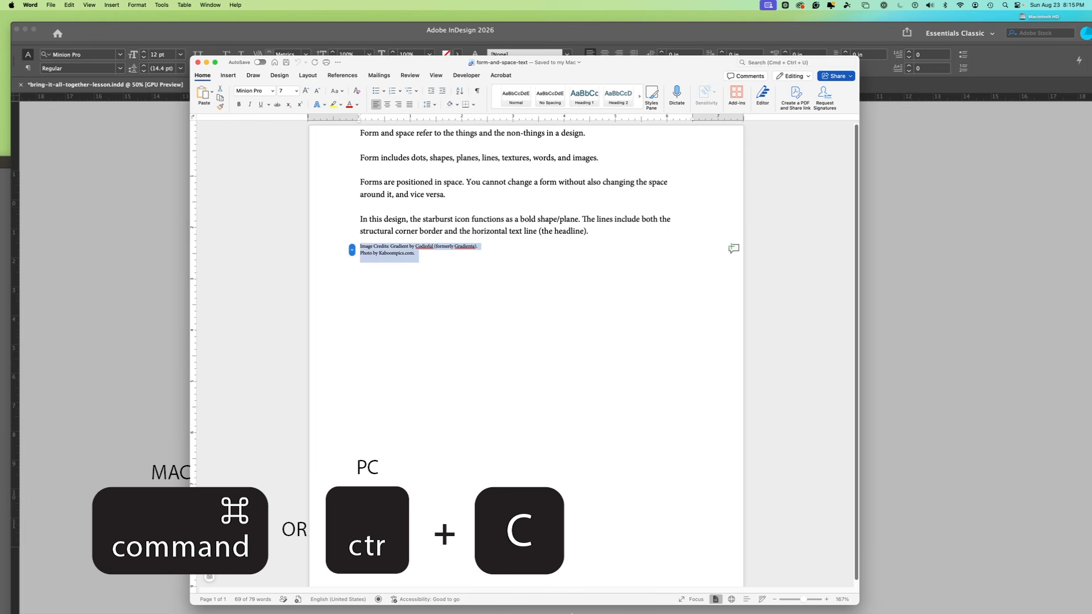
{"action": "left_click", "coordinate": [649, 596]}
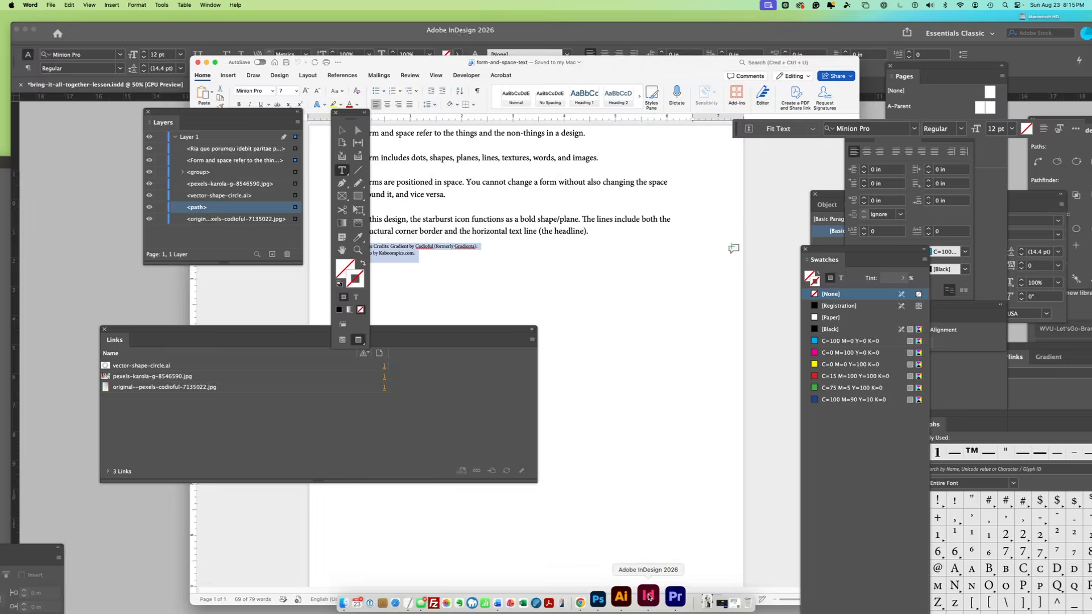
- Replace the small placeholder text below the body copy with the copied image credits, leave text editing, and deselect the frame
{"action": "left_click", "coordinate": [722, 494]}
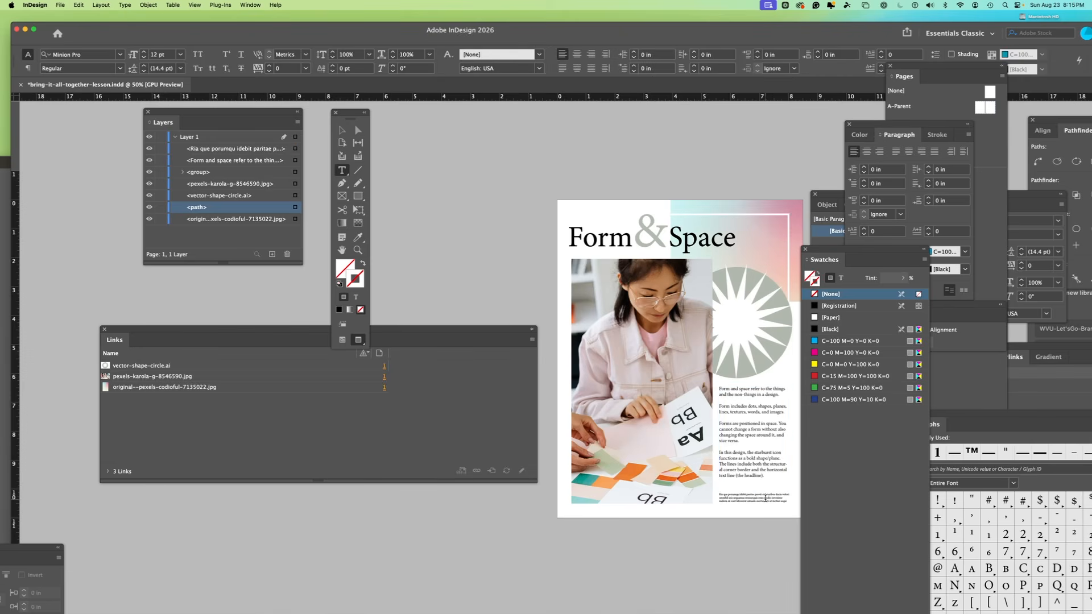
{"action": "triple_click", "coordinate": [762, 496]}
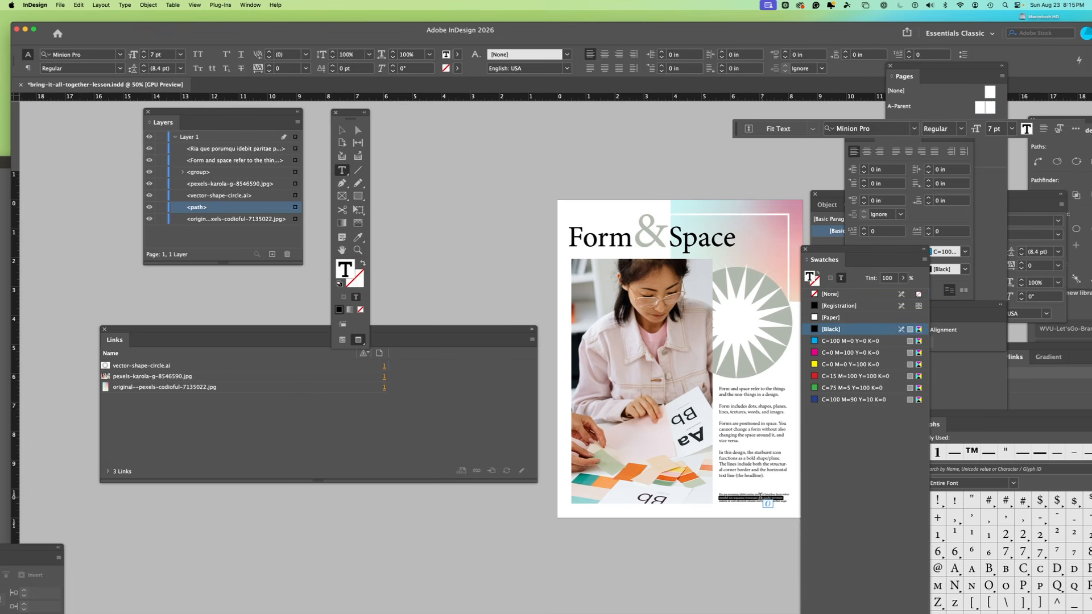
{"action": "left_click", "coordinate": [718, 494]}
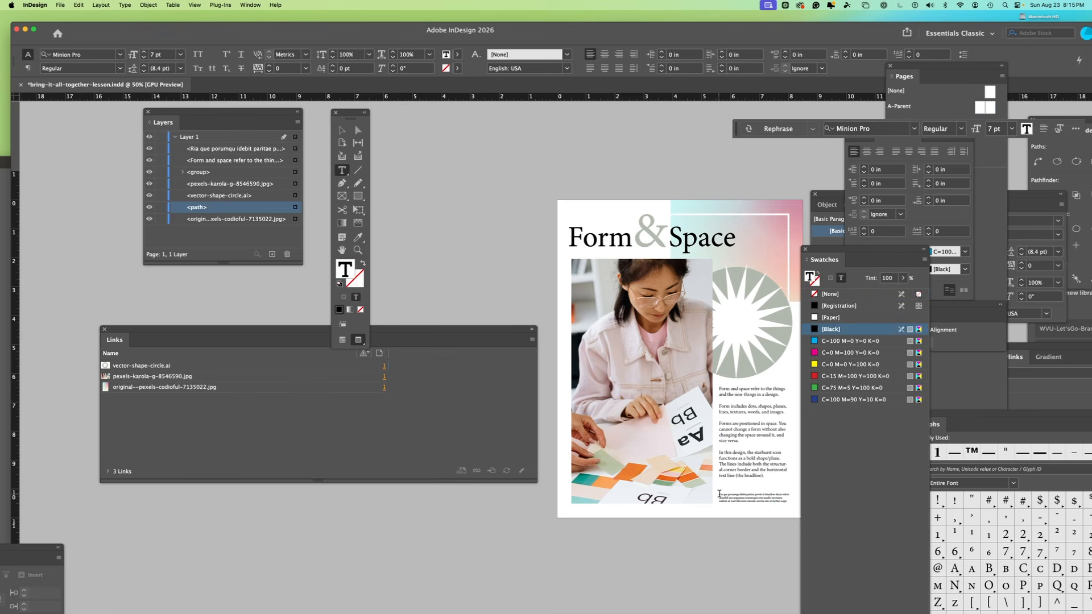
{"action": "left_click", "coordinate": [793, 502], "text": "shift"}
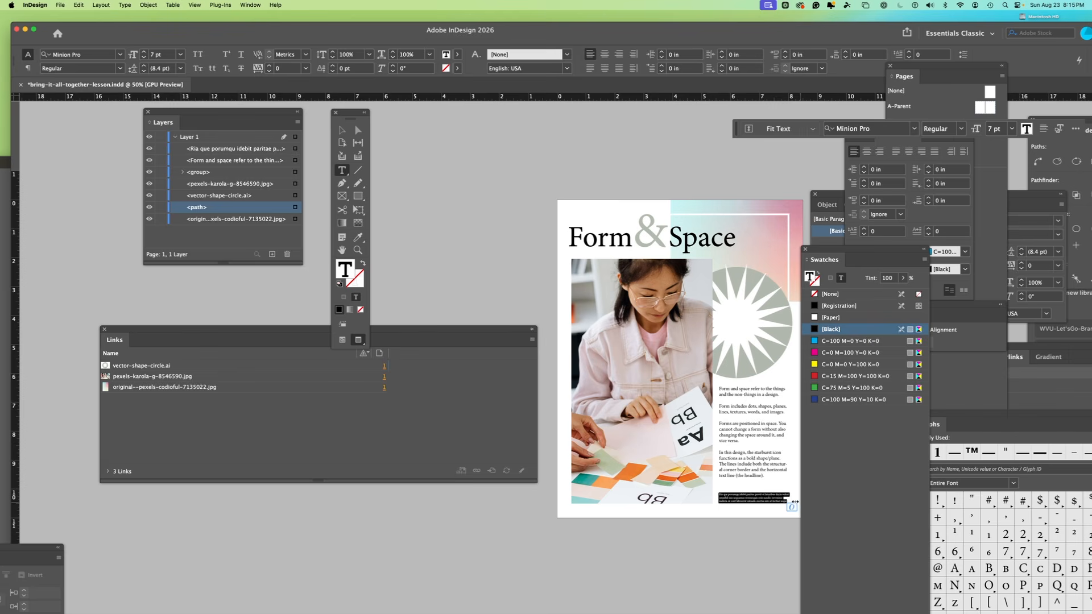
{"action": "key", "text": "cmd+v"}
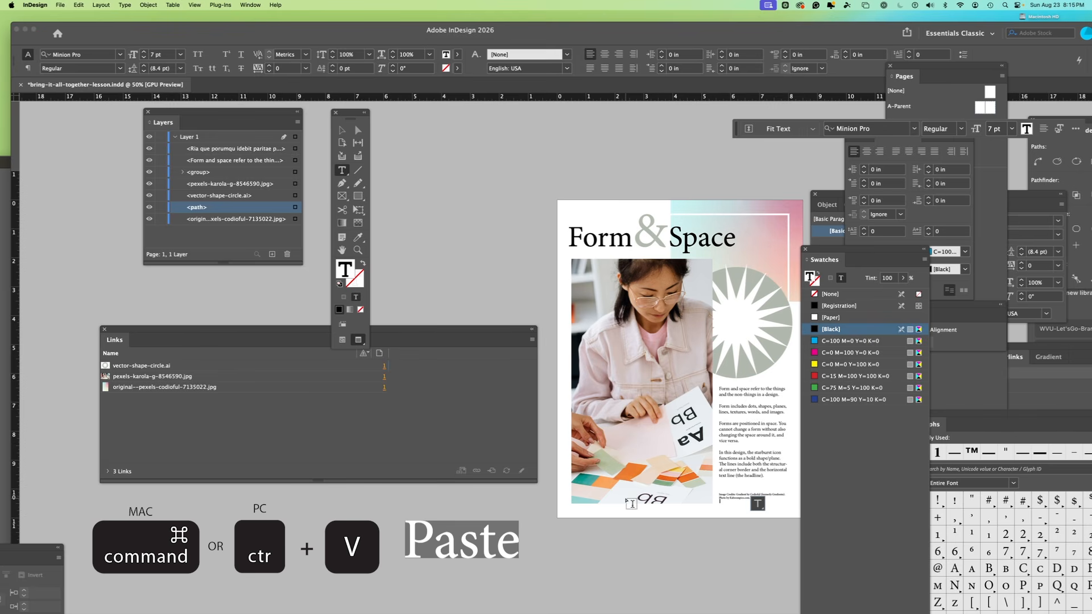
{"action": "key", "text": "Escape"}
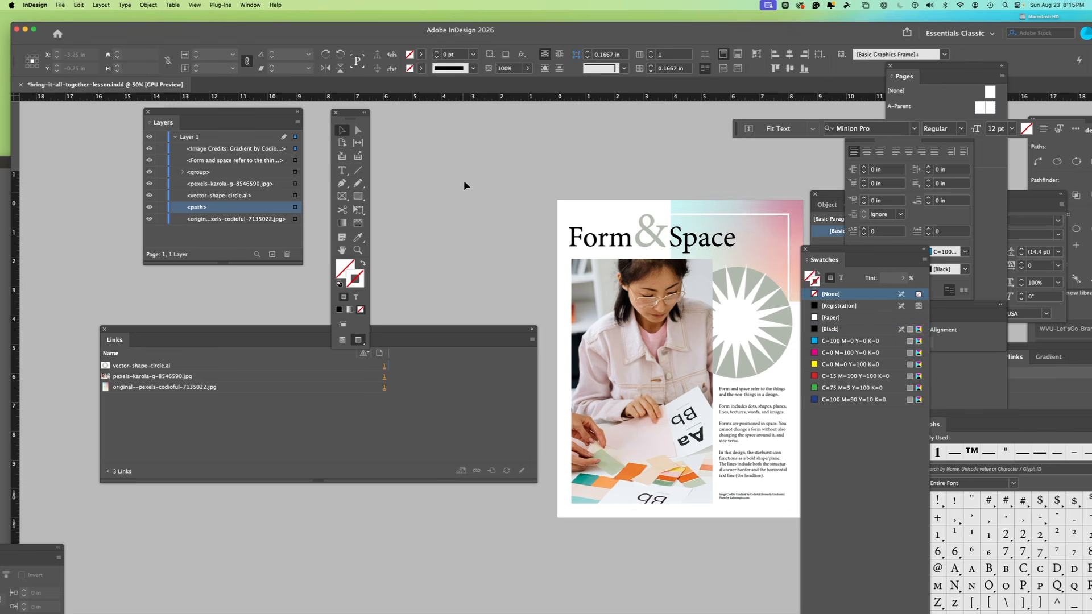
{"action": "left_click", "coordinate": [464, 185]}
- Move the Links panel clear of the page and add a horizontal guide at 10.5 in along the photo's lower edge
{"action": "key", "text": "super+1"}
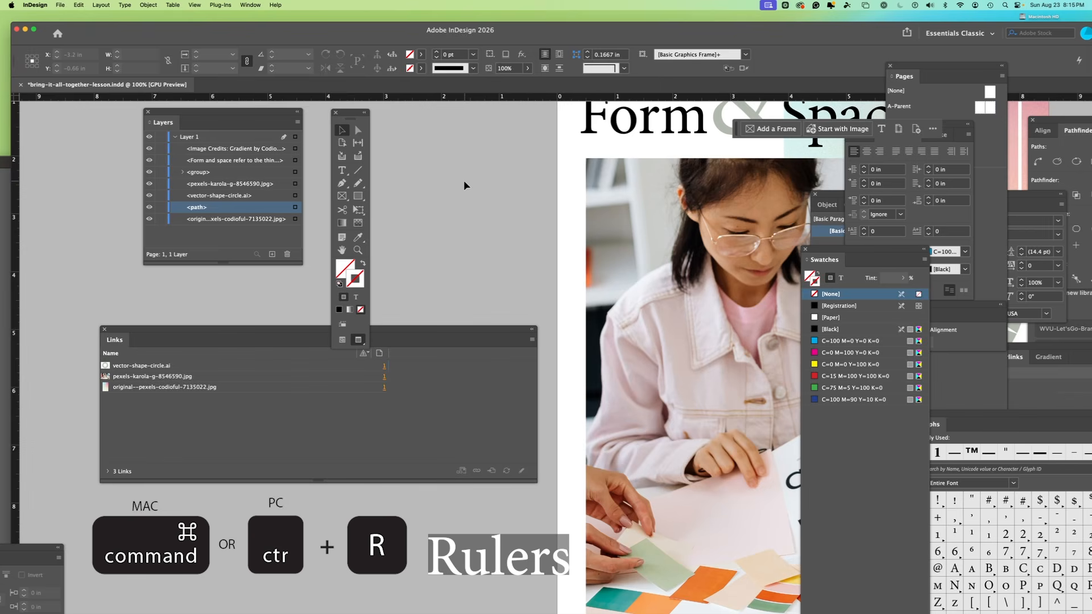
{"action": "left_click_drag", "start_coordinate": [637, 431], "coordinate": [138, 379]}
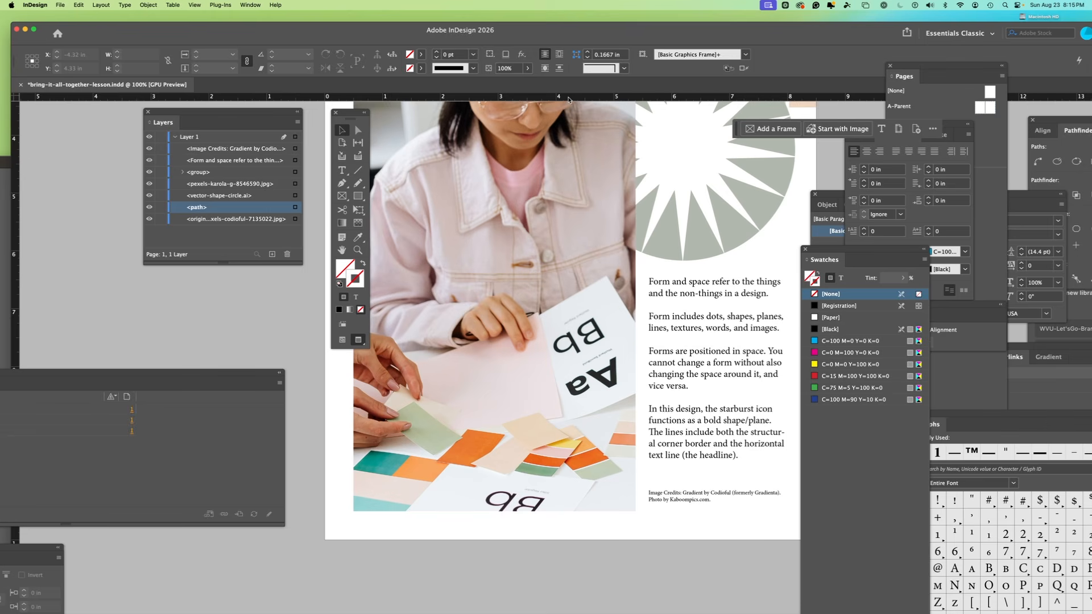
{"action": "left_click_drag", "start_coordinate": [569, 102], "coordinate": [549, 512]}
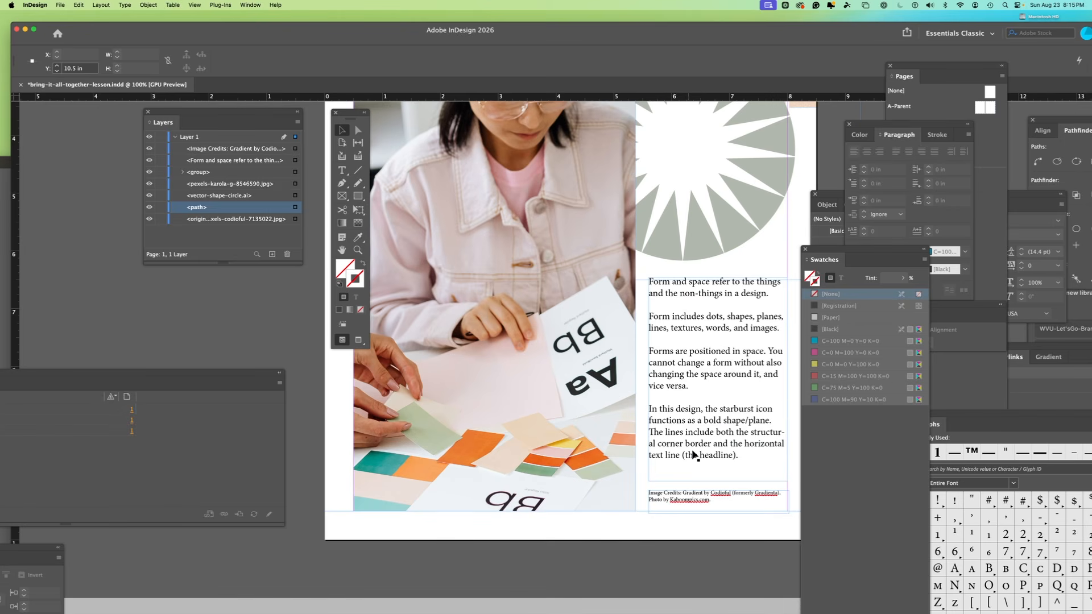
- Nudge the image credits frame down until its last text line sits on the guide at the photo's lower edge
{"action": "left_click", "coordinate": [663, 498]}
{"action": "key", "text": "Down"}
{"action": "key", "text": "Down"}
{"action": "key", "text": "Down"}
{"action": "key", "text": "Down"}
{"action": "key", "text": "Down"}
{"action": "key", "text": "Down"}
{"action": "key", "text": "Down"}
{"action": "key", "text": "Down"}
{"action": "key", "text": "Down"}
{"action": "key", "text": "Down"}
{"action": "key", "text": "Down"}
{"action": "key", "text": "Down"}
{"action": "key", "text": "Down"}
{"action": "key", "text": "Up"}
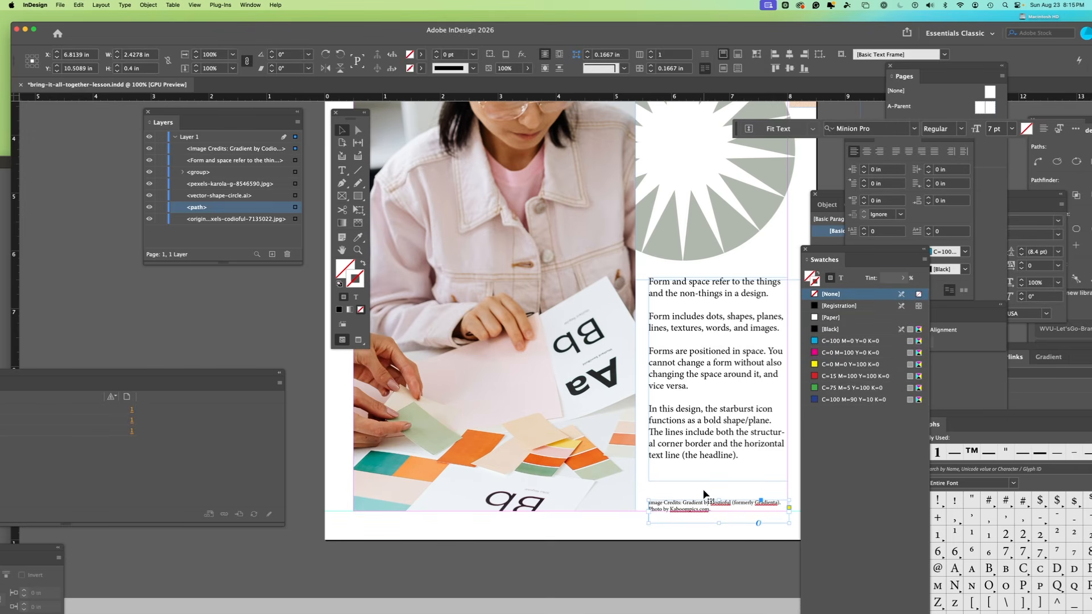
{"action": "key", "text": "super+equal"}
{"action": "key", "text": "super+equal"}
{"action": "key", "text": "super+equal"}
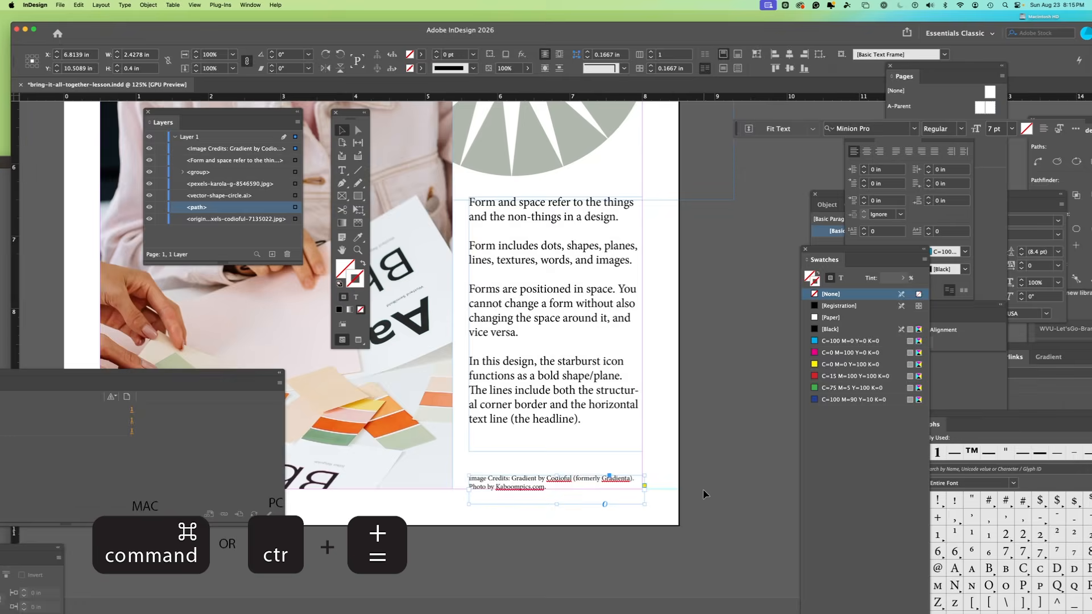
- Fine-tune the image credits frame's vertical position to Y 10.51 in, resting its last baseline on the guide at the photo's lower edge
{"action": "key", "text": "super+equal"}
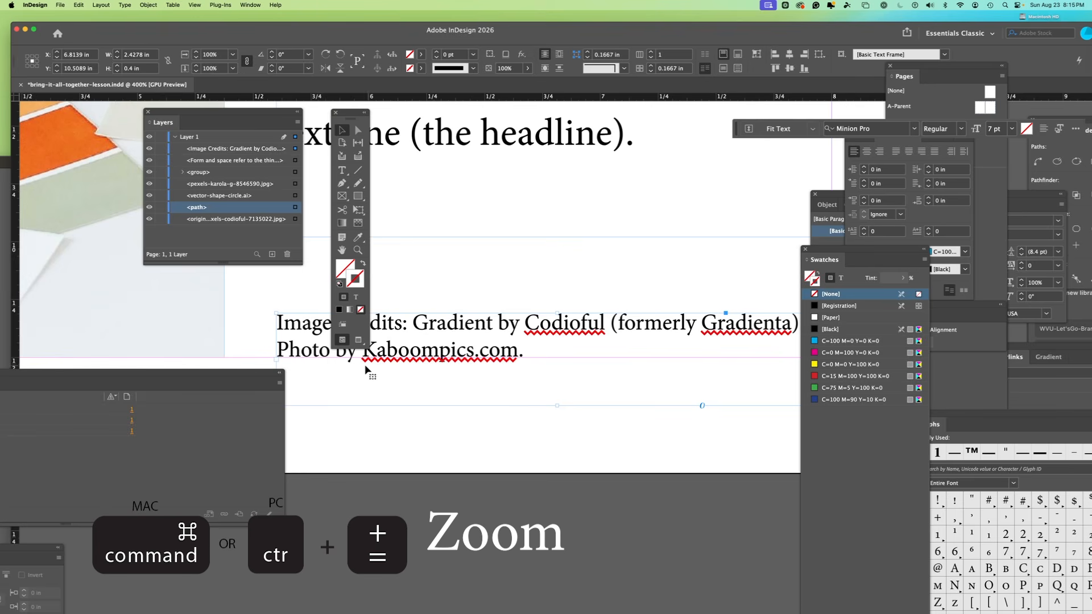
{"action": "left_click_drag", "start_coordinate": [299, 357], "coordinate": [305, 353]}
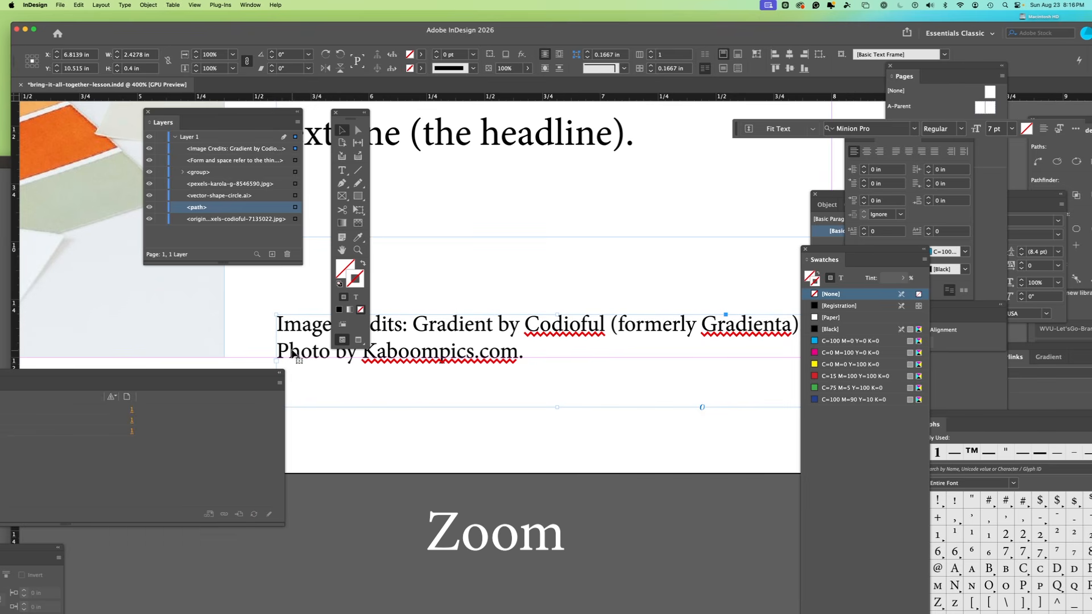
{"action": "left_click_drag", "start_coordinate": [296, 353], "coordinate": [296, 352]}
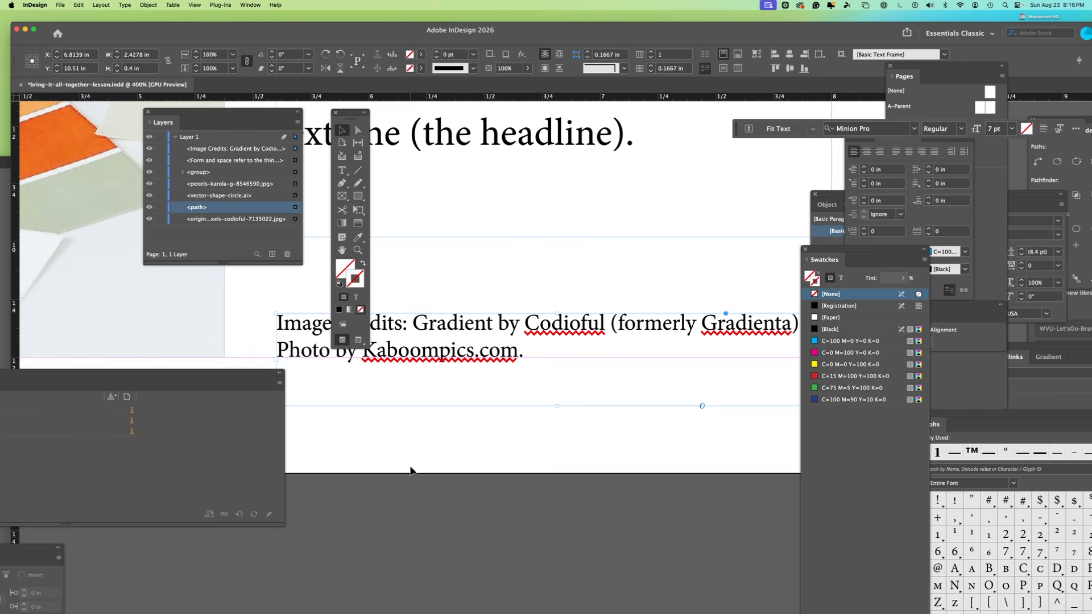
- Show the whole page in Preview screen mode, move the Tools panel off the artwork, and leave nothing selected
{"action": "key", "text": "super+0"}
{"action": "left_click", "coordinate": [193, 6]}
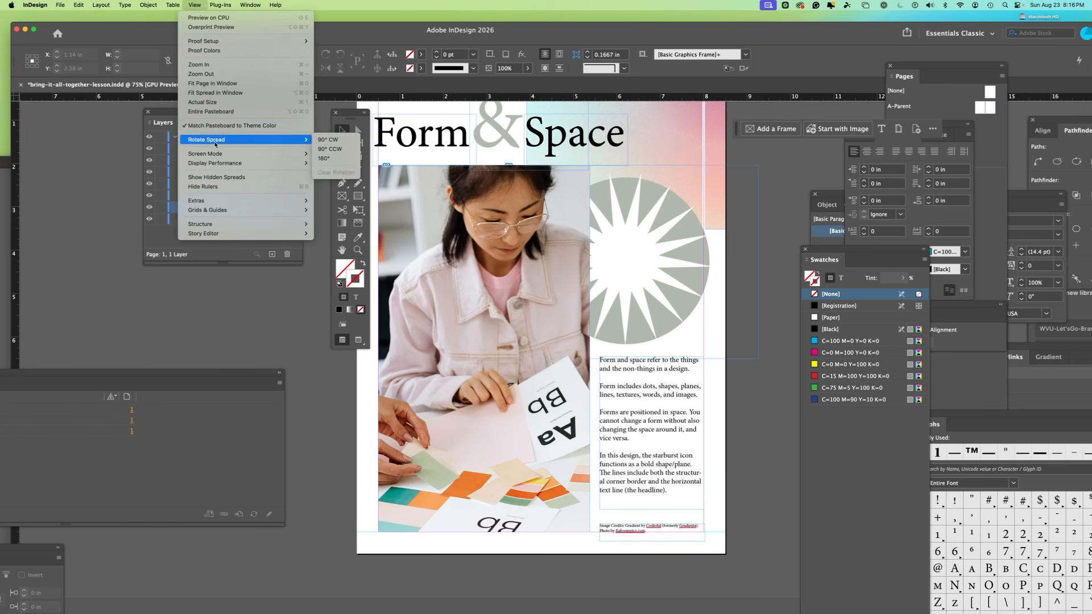
{"action": "mouse_move", "coordinate": [215, 155]}
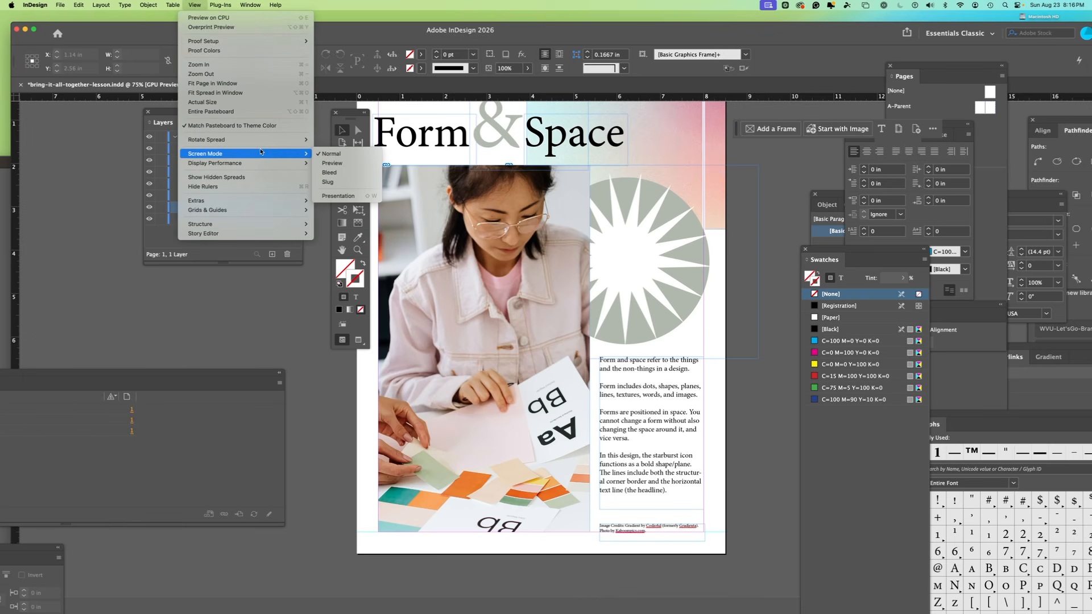
{"action": "left_click", "coordinate": [332, 164]}
{"action": "left_click_drag", "start_coordinate": [348, 112], "coordinate": [204, 131]}
{"action": "left_click", "coordinate": [752, 278]}
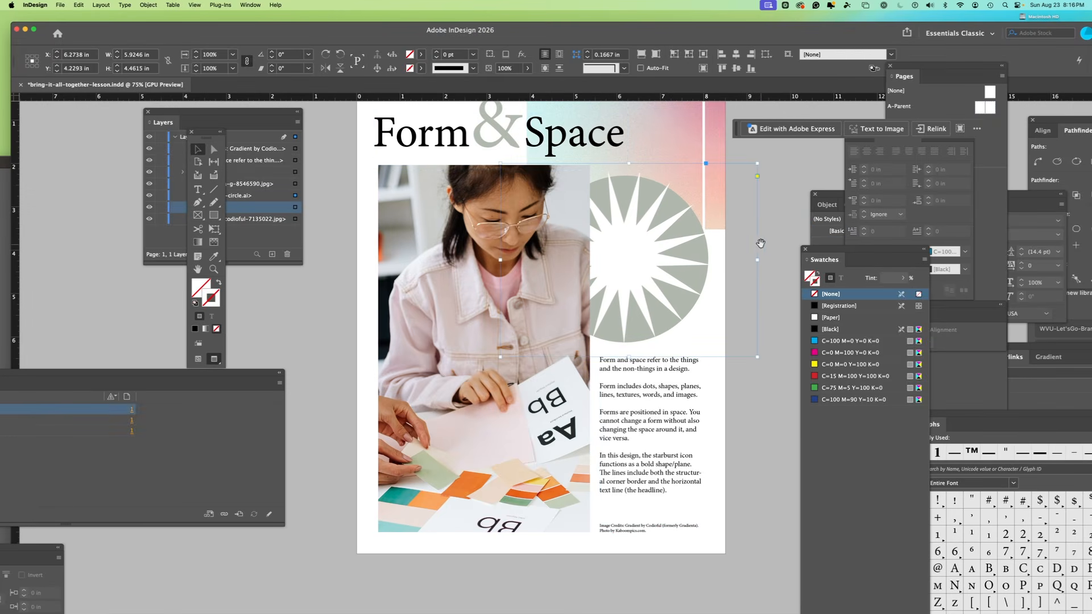
{"action": "left_click", "coordinate": [781, 240]}
{"action": "left_click_drag", "start_coordinate": [783, 219], "coordinate": [756, 277]}
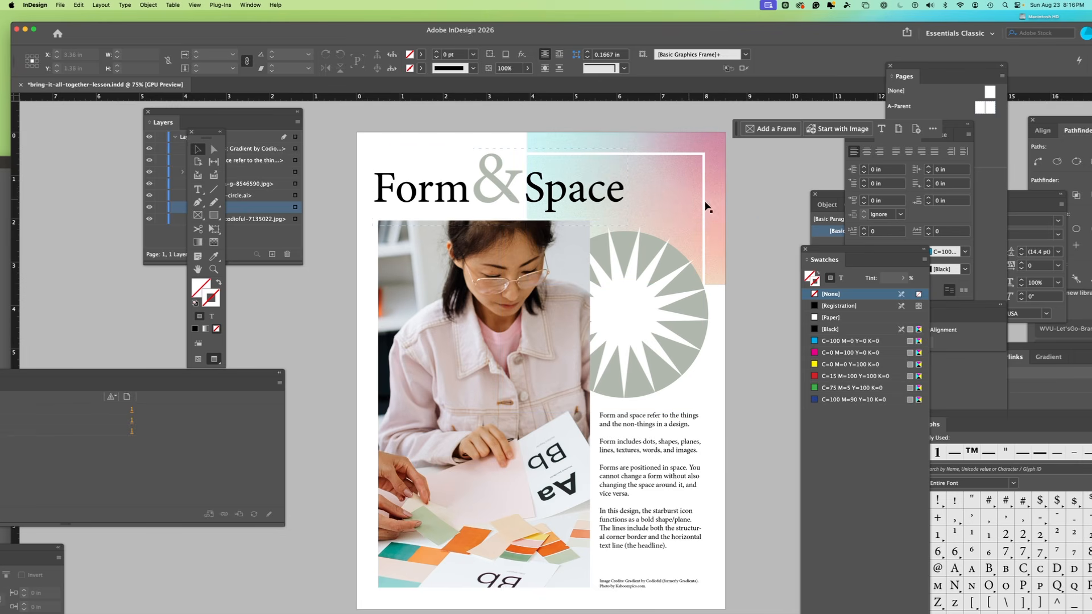
- Move the Swatches, Paragraph Styles and Review panels clear of the page so the full layout can be viewed
{"action": "key", "text": "super+minus"}
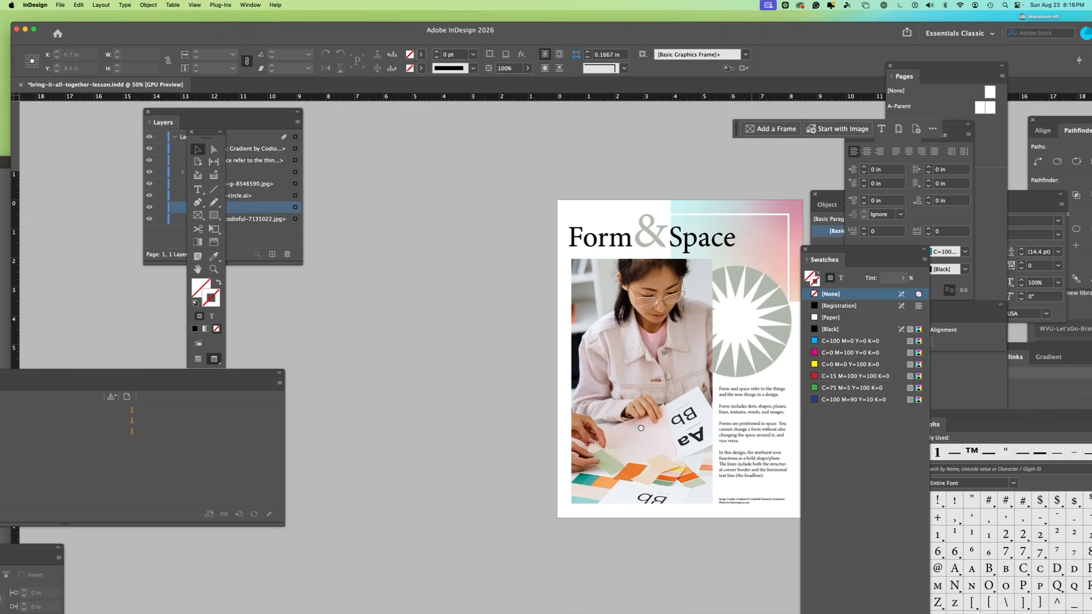
{"action": "left_click_drag", "start_coordinate": [814, 249], "coordinate": [898, 249]}
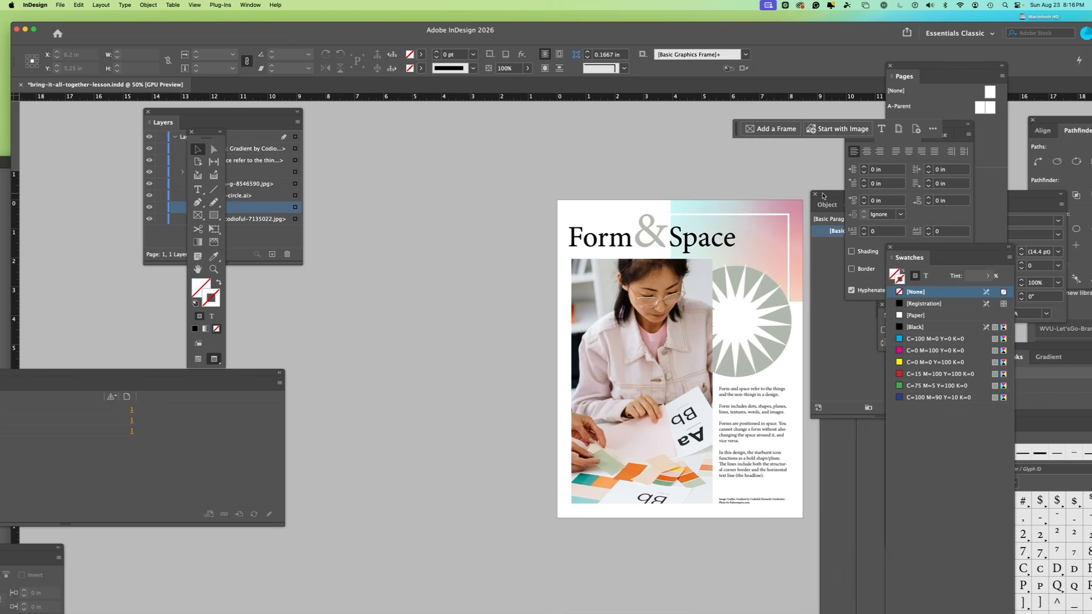
{"action": "left_click_drag", "start_coordinate": [820, 197], "coordinate": [898, 197]}
{"action": "left_click_drag", "start_coordinate": [838, 357], "coordinate": [885, 354]}
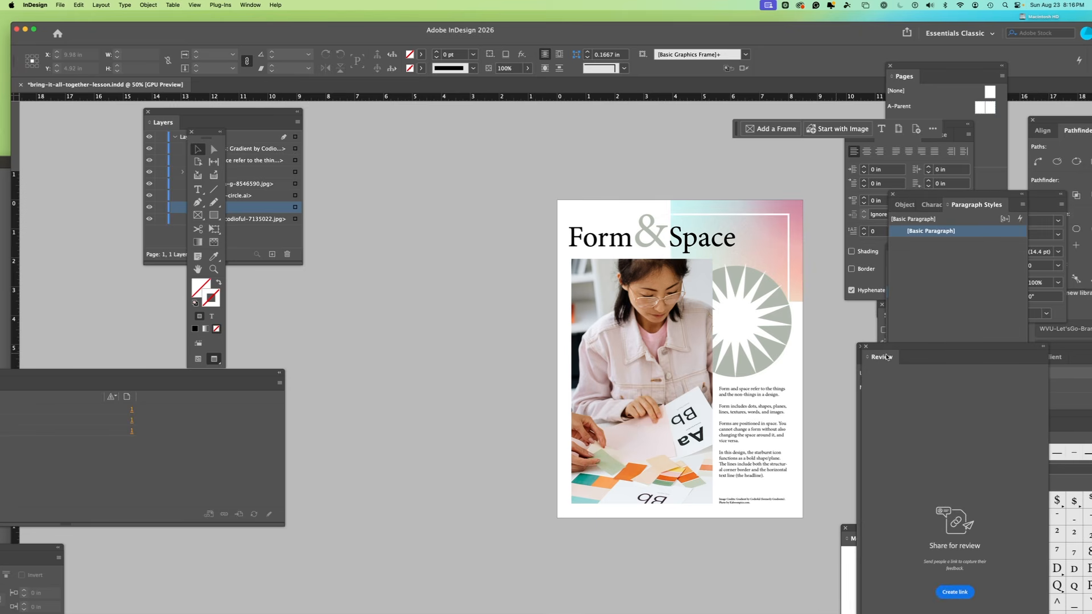